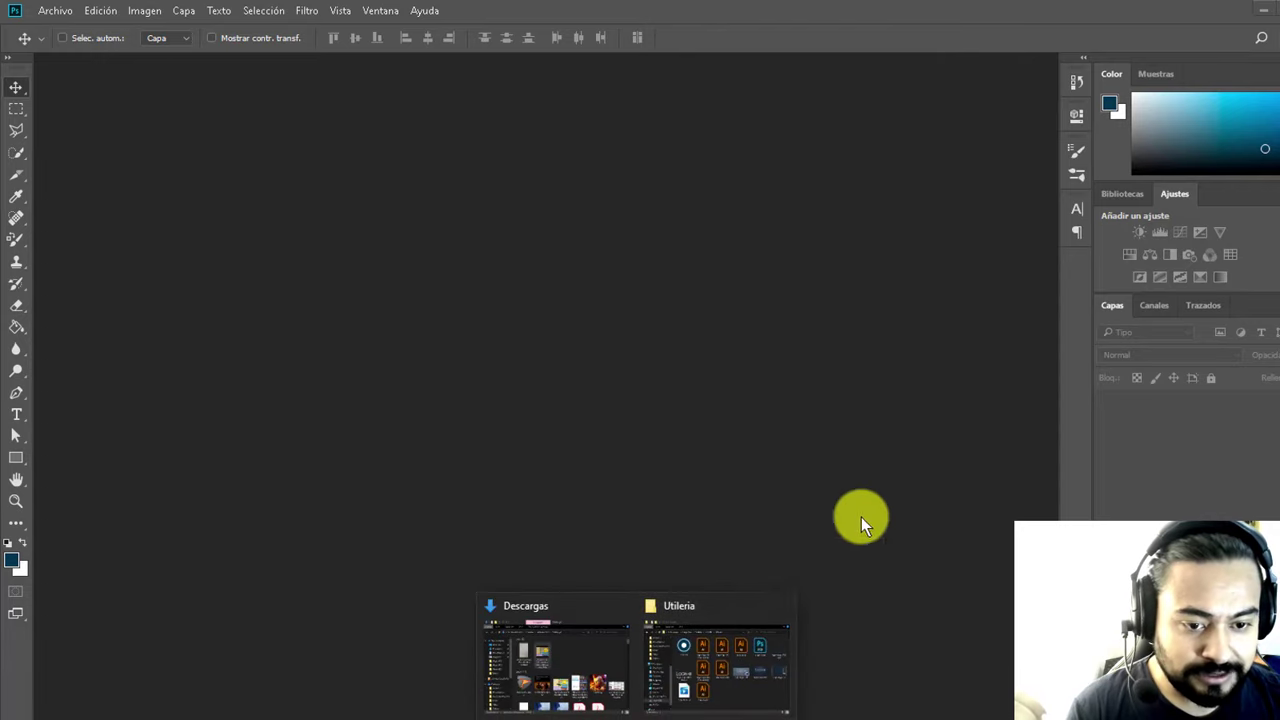
Step: Open the downloaded y2mate Simpsons video from Downloads, keeping its embedded colour profile
click(586, 686)
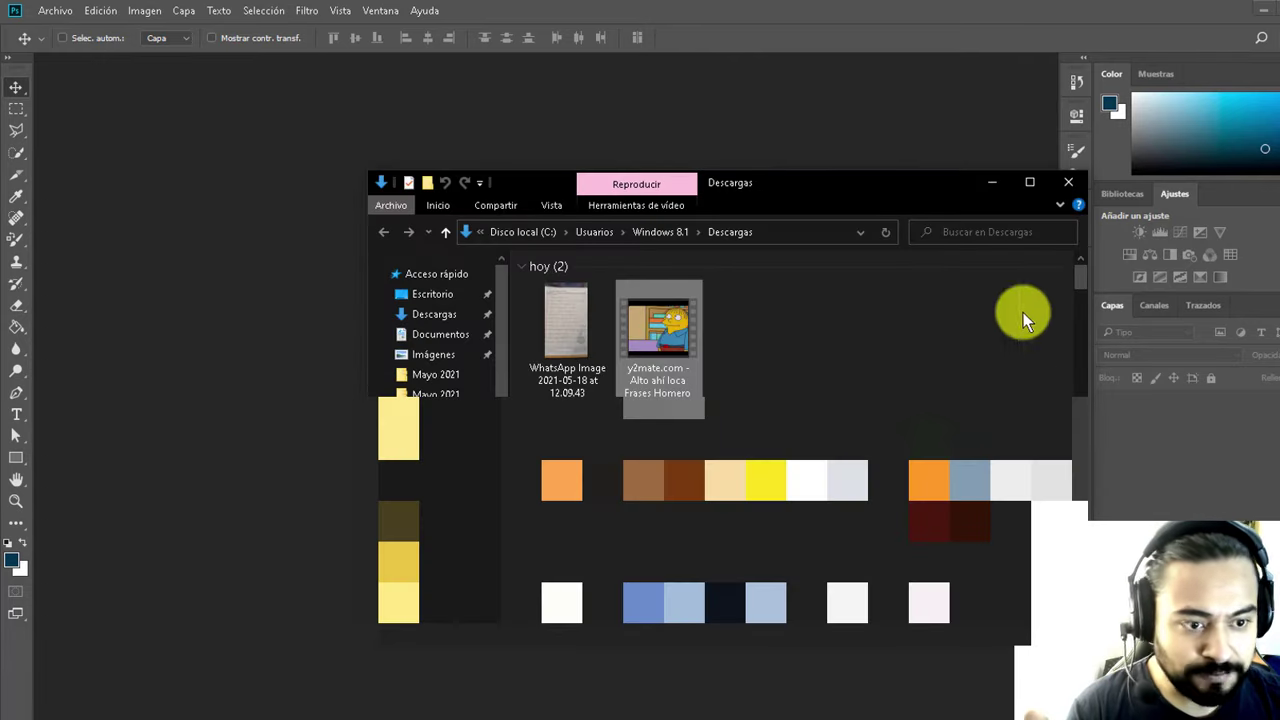
drag(637, 330, 221, 270)
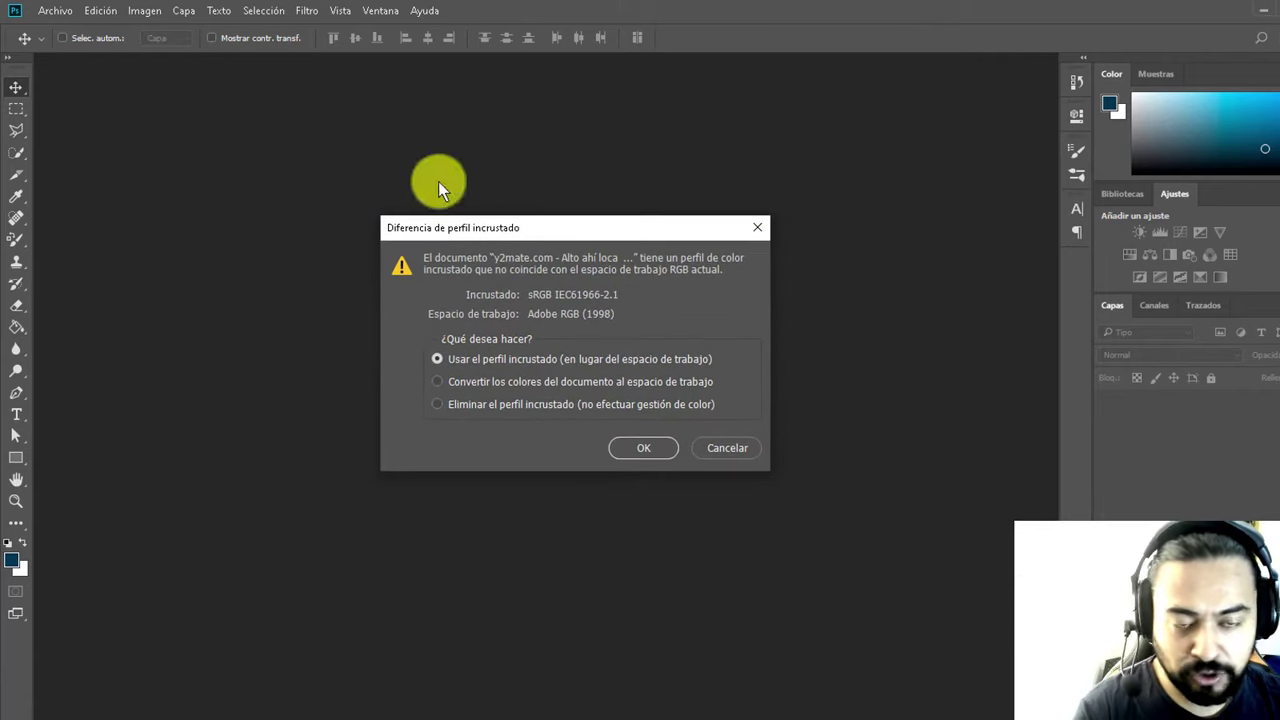
click(644, 448)
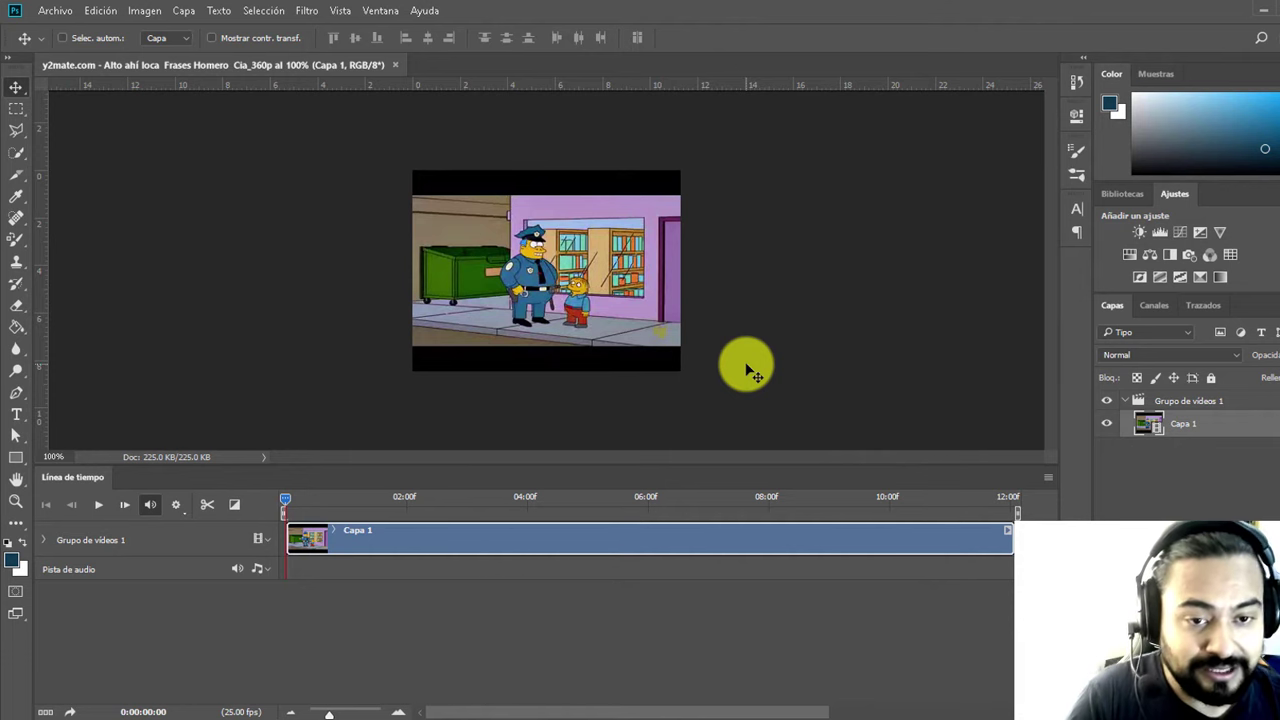
scroll(491, 320, up, 2)
scroll(500, 318, up, 3)
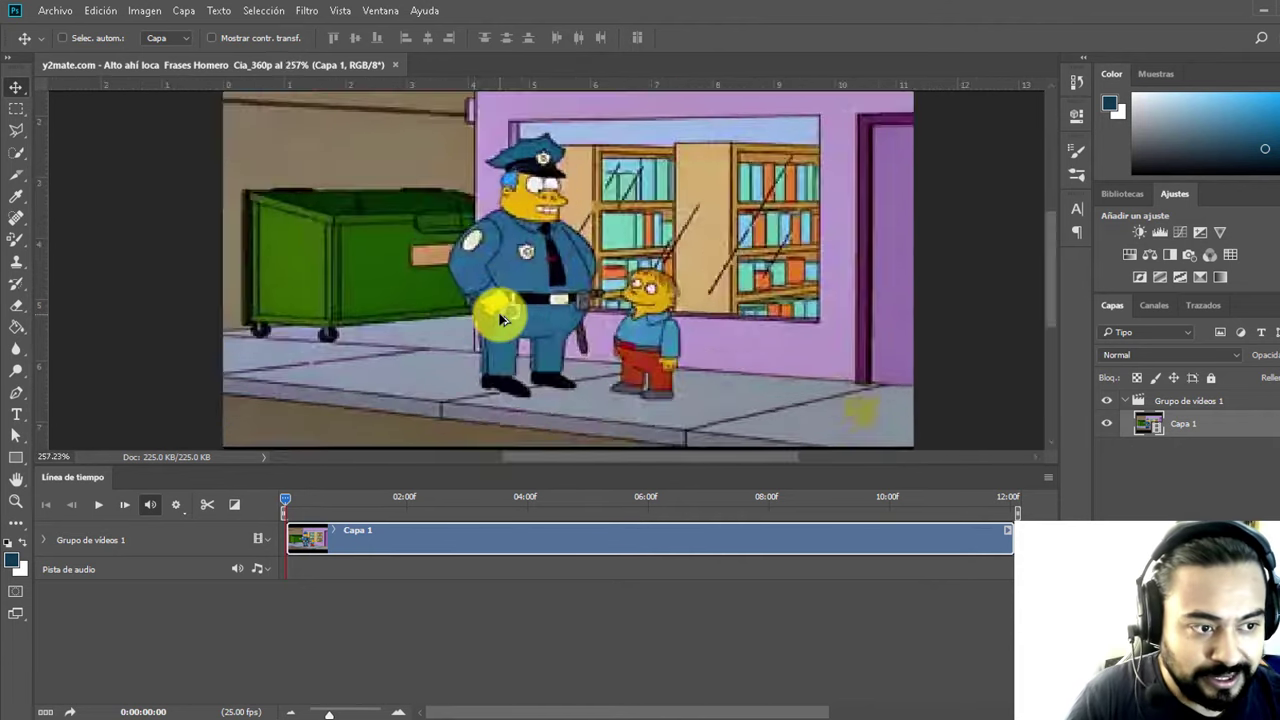
scroll(490, 320, down, 4)
scroll(505, 320, up, 1)
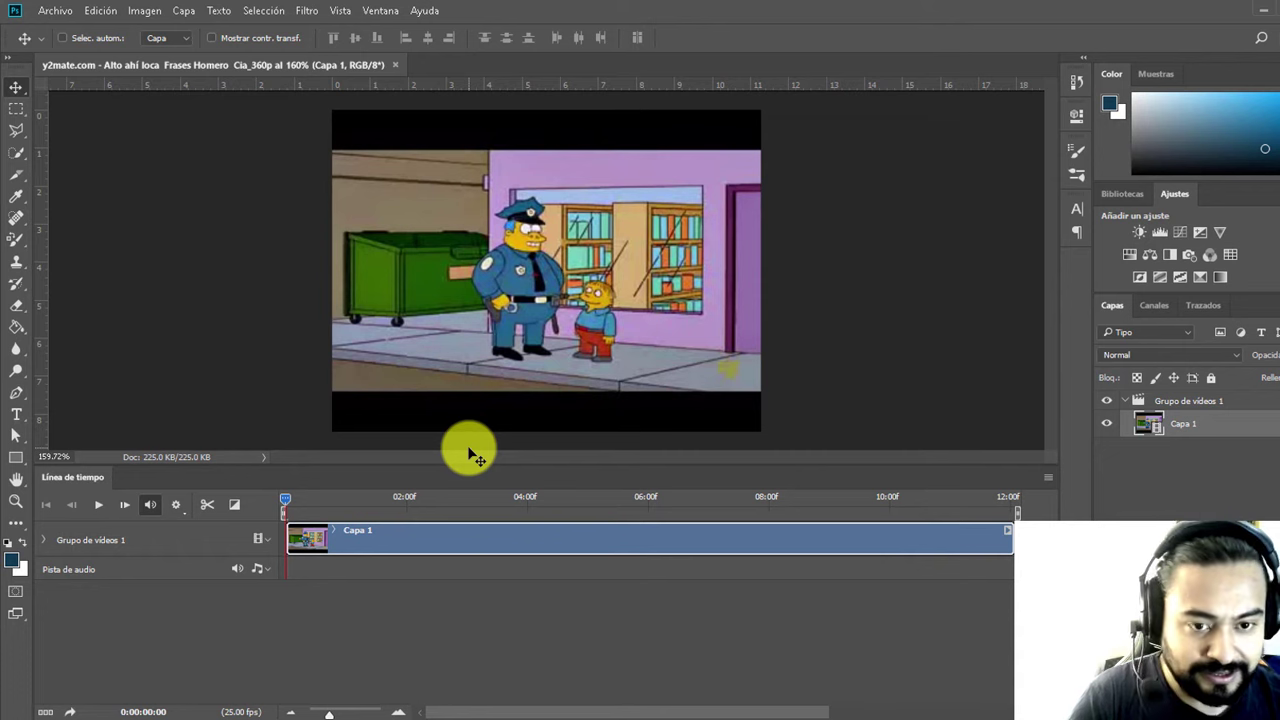
key(space)
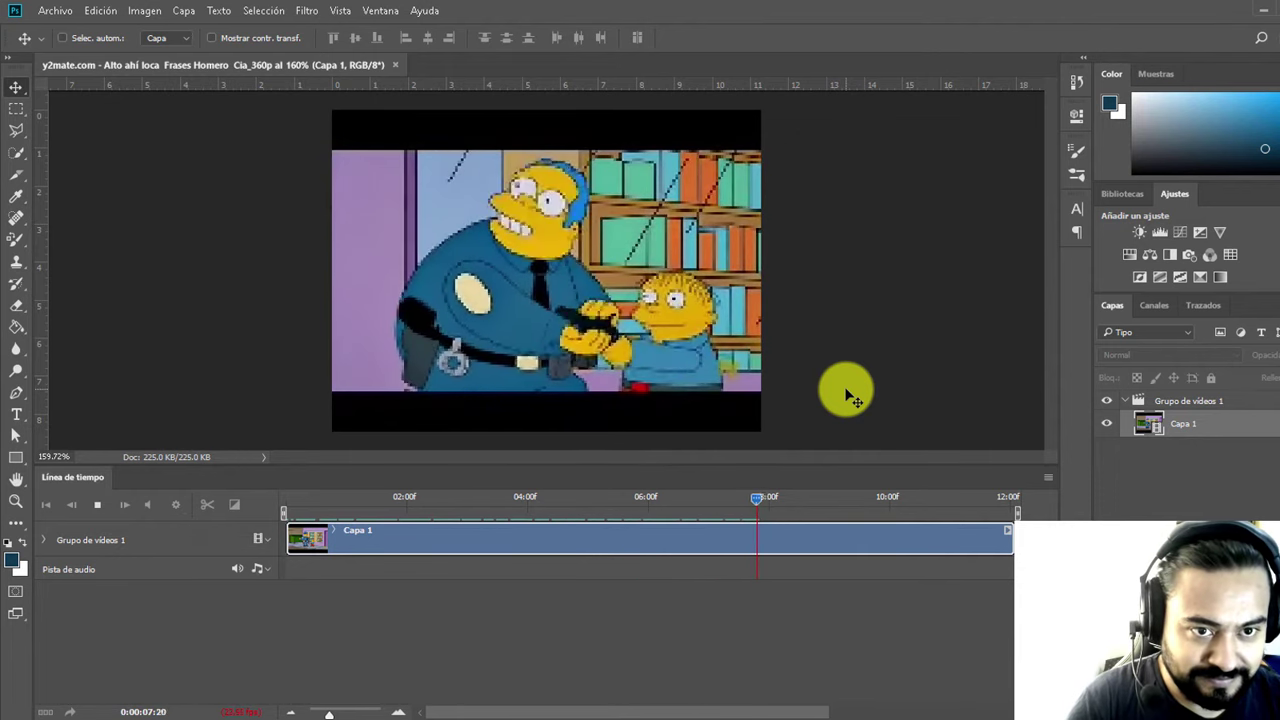
key(space)
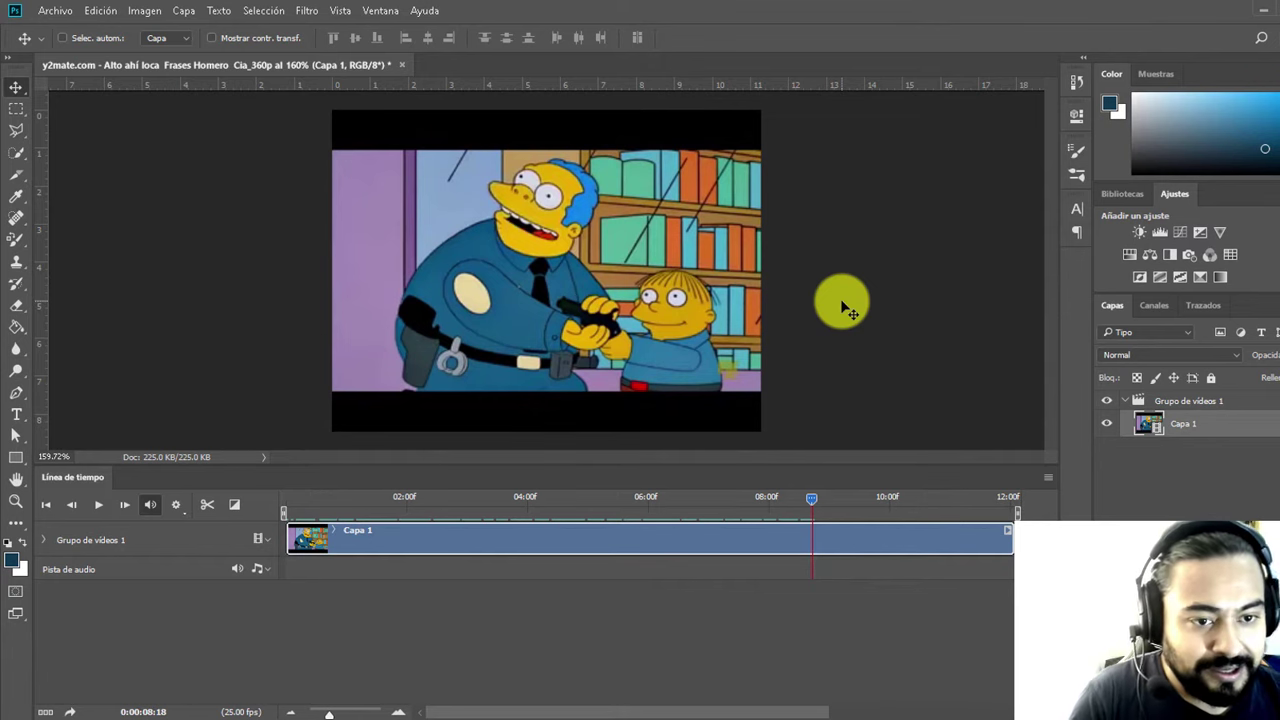
drag(801, 499, 815, 494)
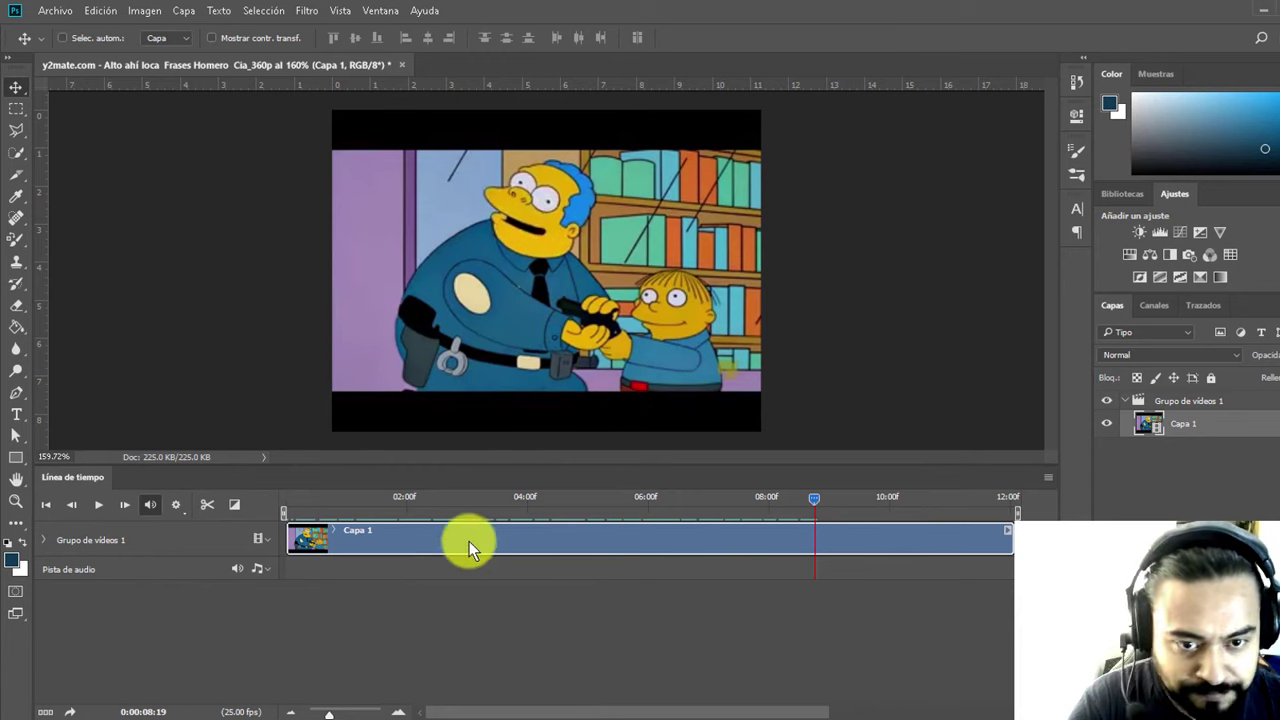
Step: Trim the start of the Capa 1 clip to the 03:14 point
drag(803, 502, 985, 500)
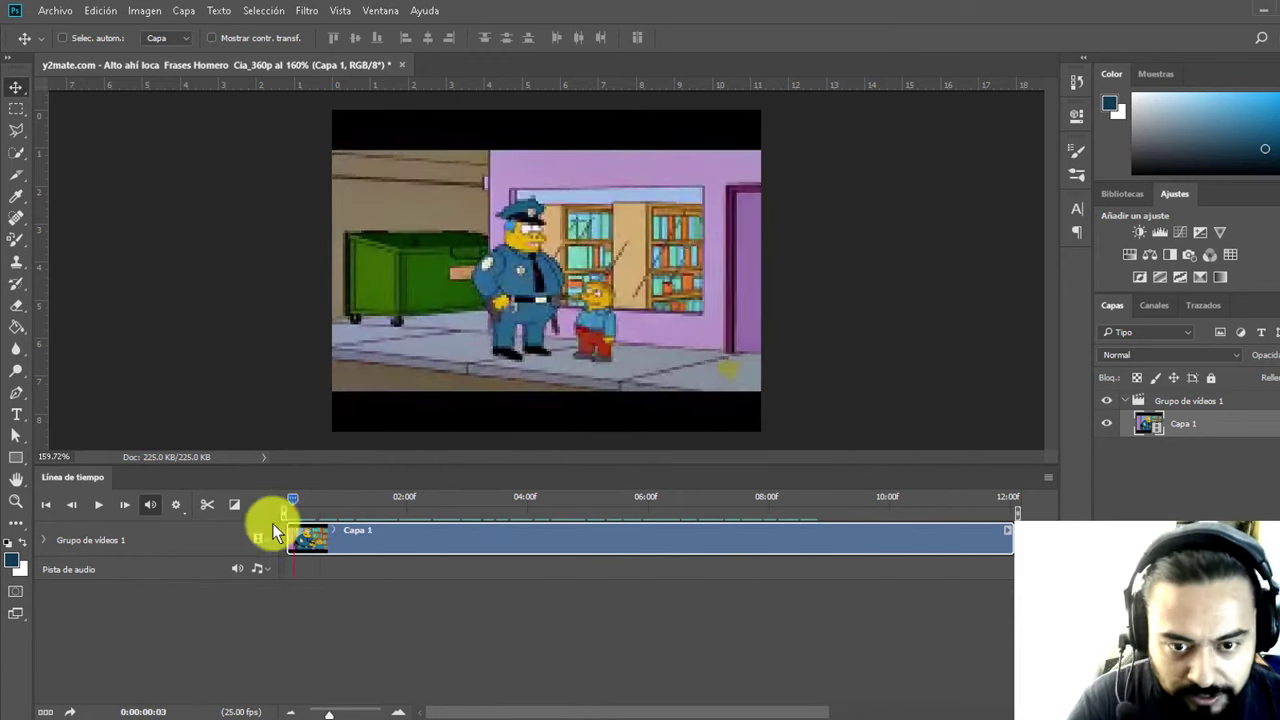
click(616, 500)
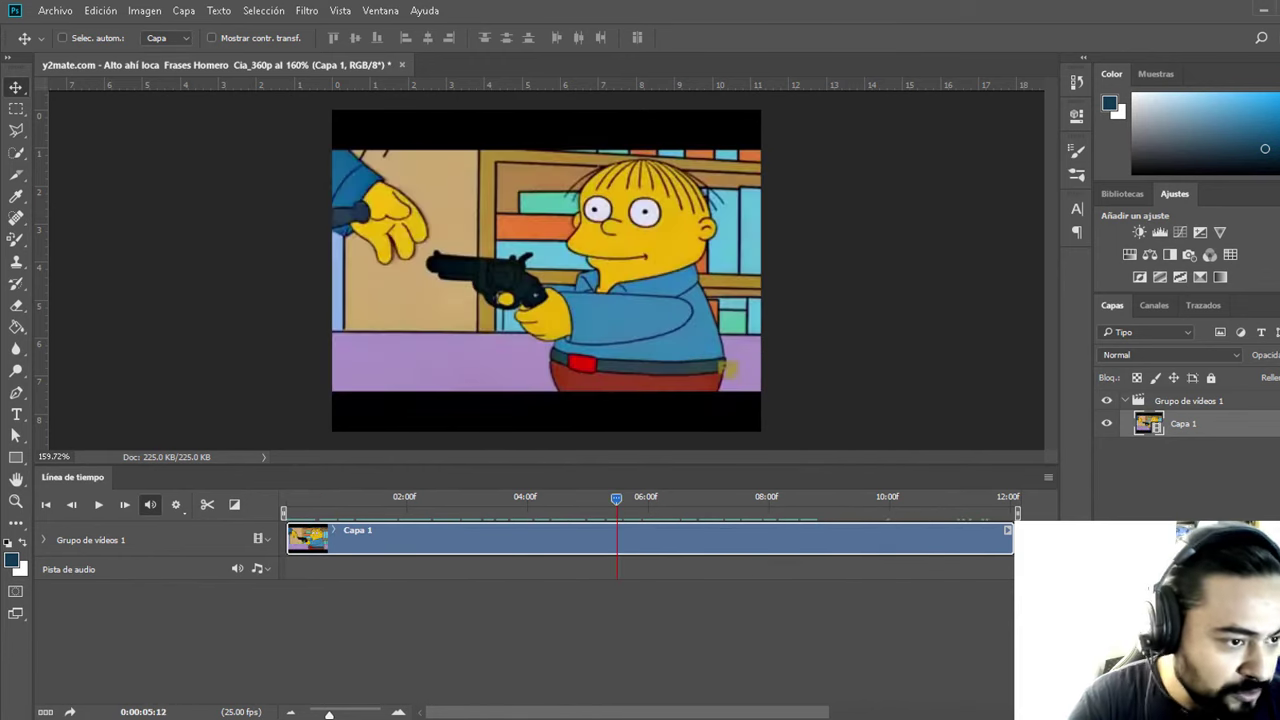
click(1195, 423)
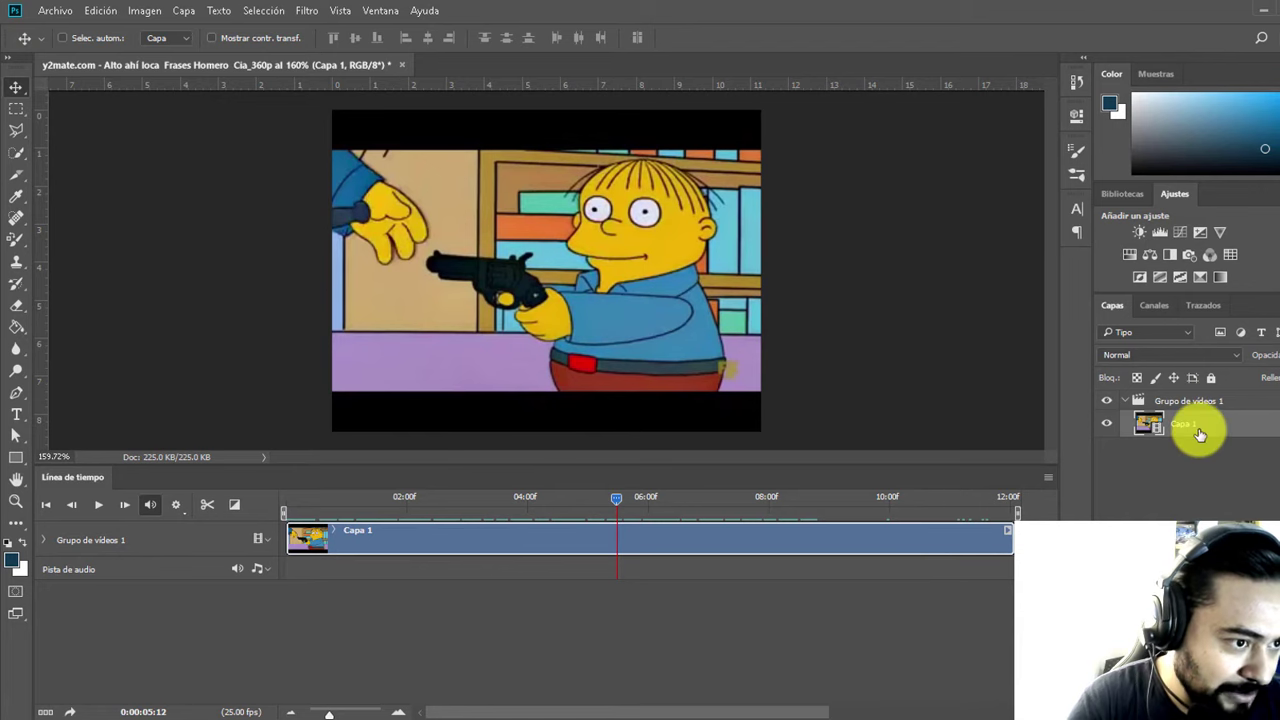
mouse_move(617, 498)
mouse_down()
mouse_move(297, 526)
mouse_move(940, 543)
mouse_move(371, 533)
mouse_move(522, 527)
mouse_move(499, 531)
mouse_up()
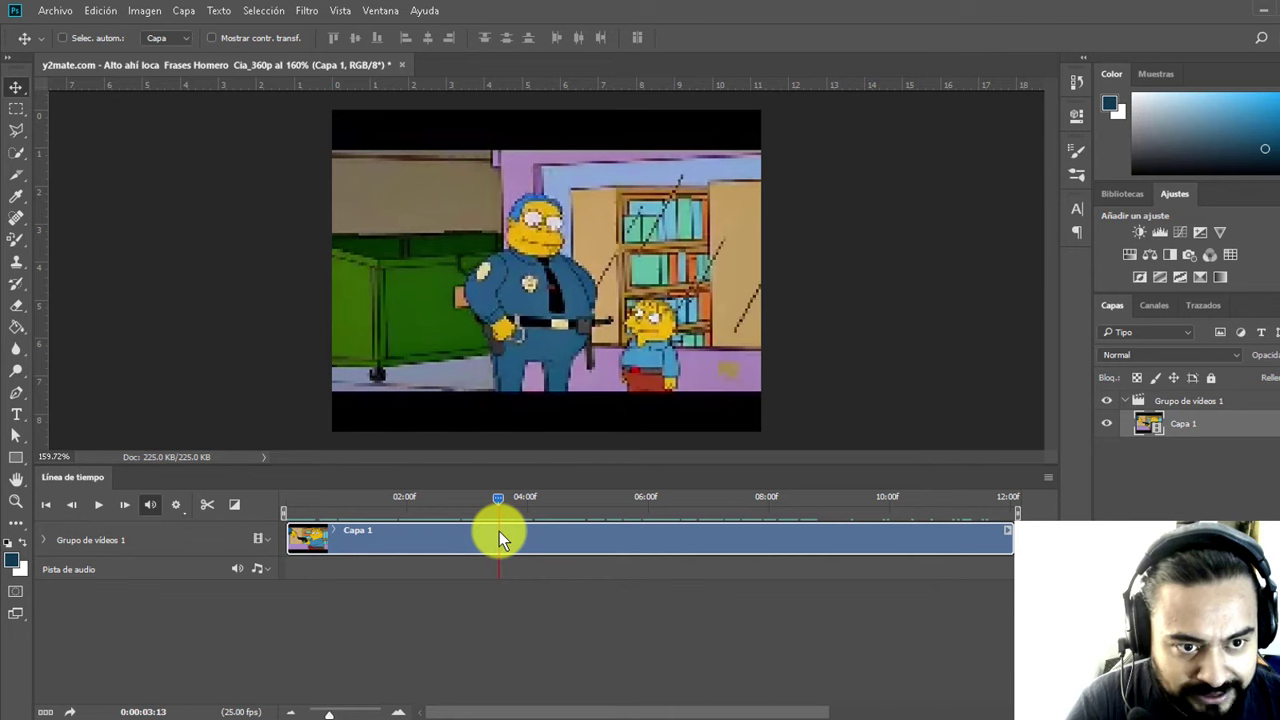
drag(498, 531, 500, 529)
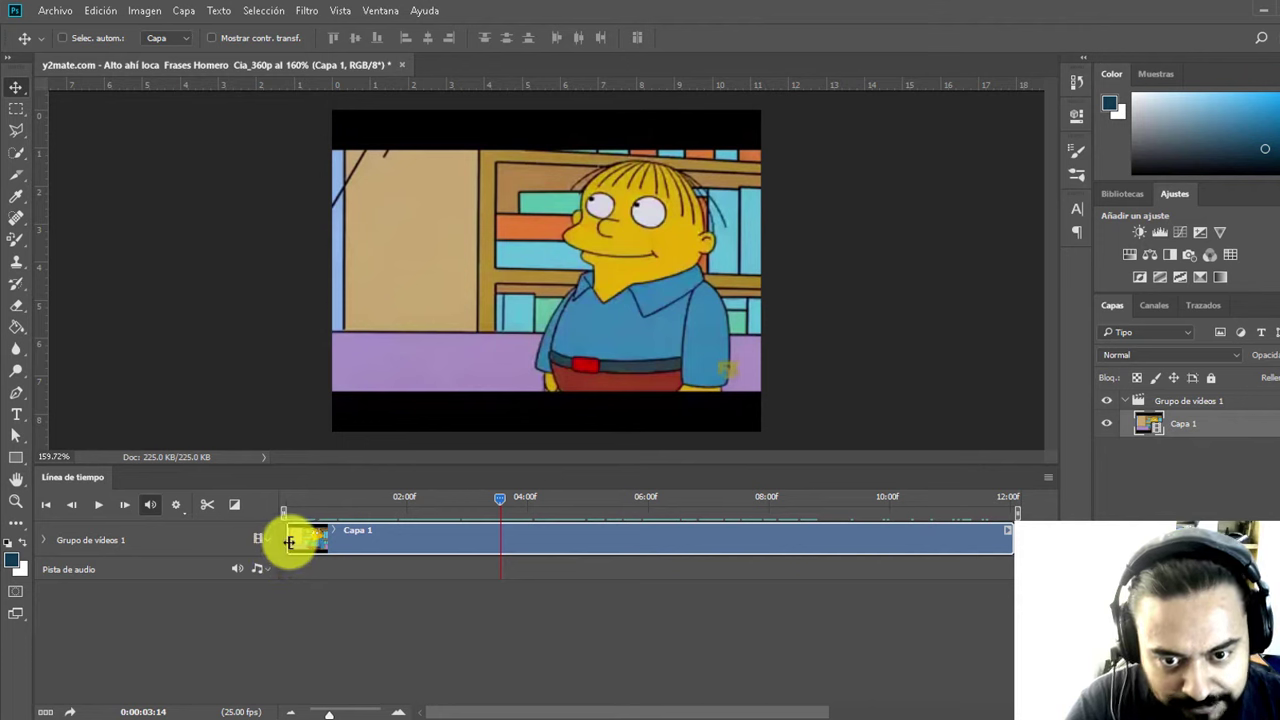
drag(288, 541, 507, 545)
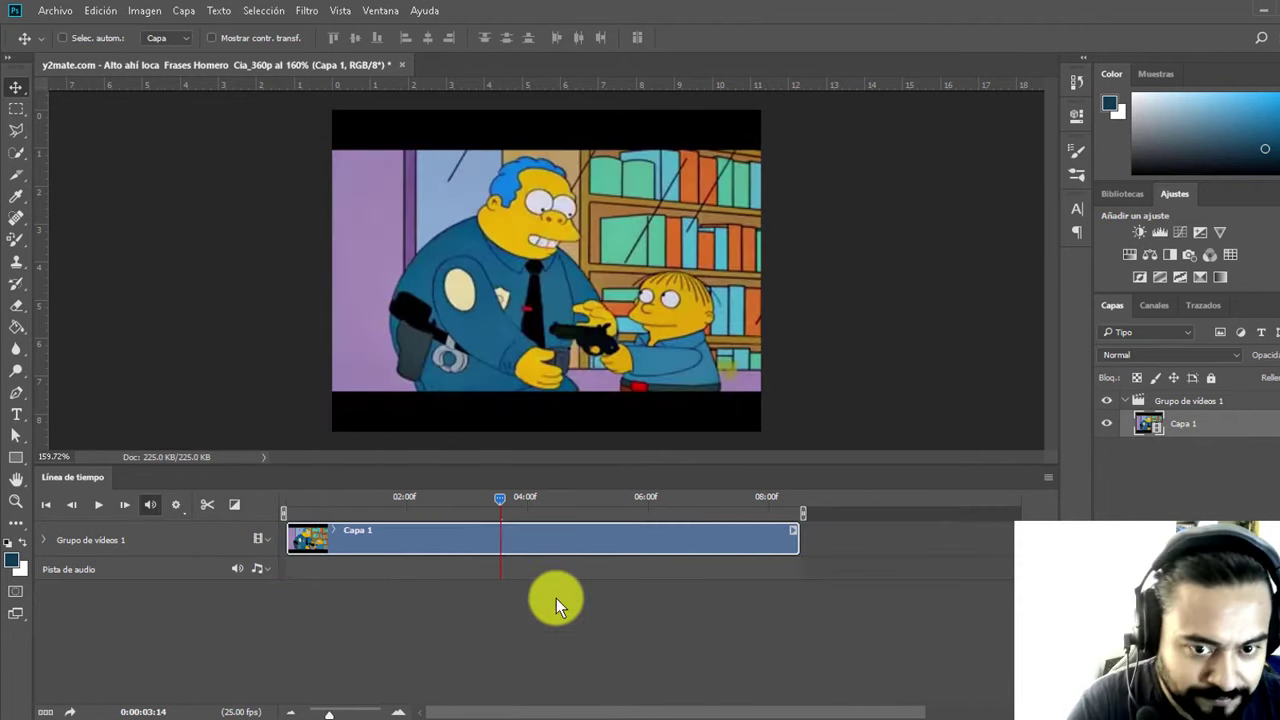
Step: Trim the clip's end so it runs about two seconds, to 02:00, and play it back
mouse_move(499, 496)
mouse_down()
mouse_move(279, 519)
mouse_move(395, 528)
mouse_up()
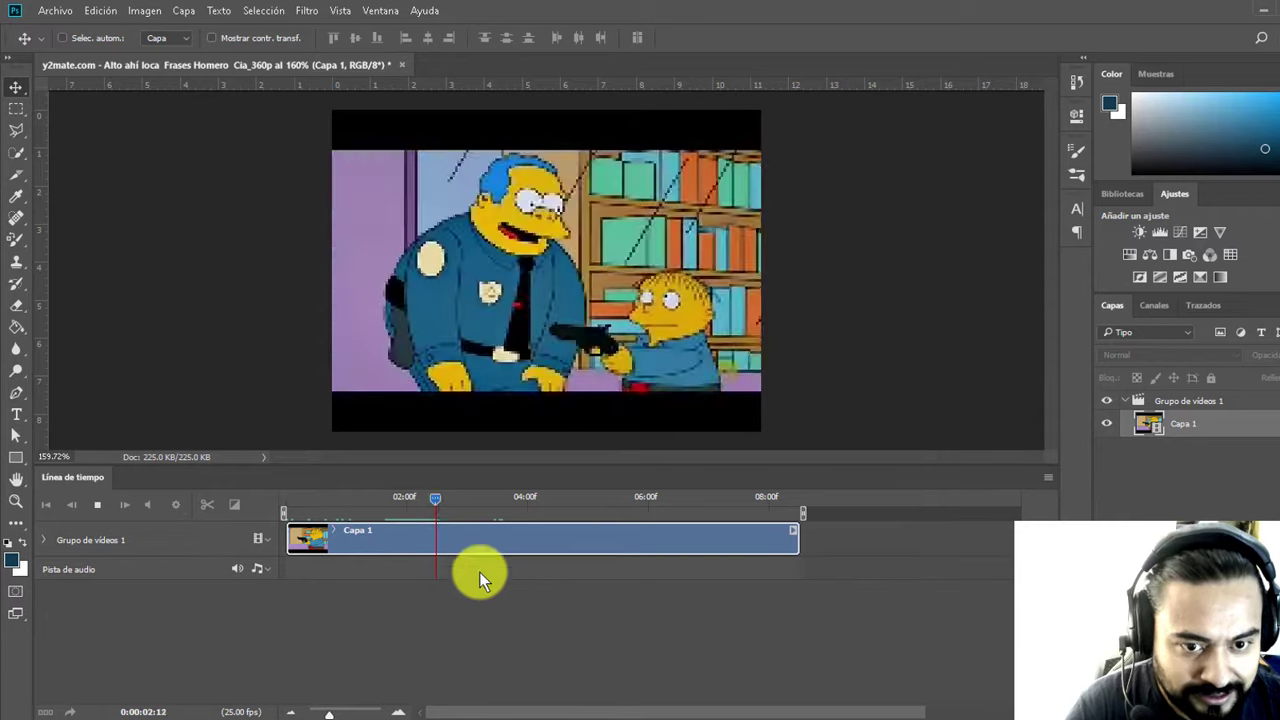
drag(434, 499, 290, 510)
key(space)
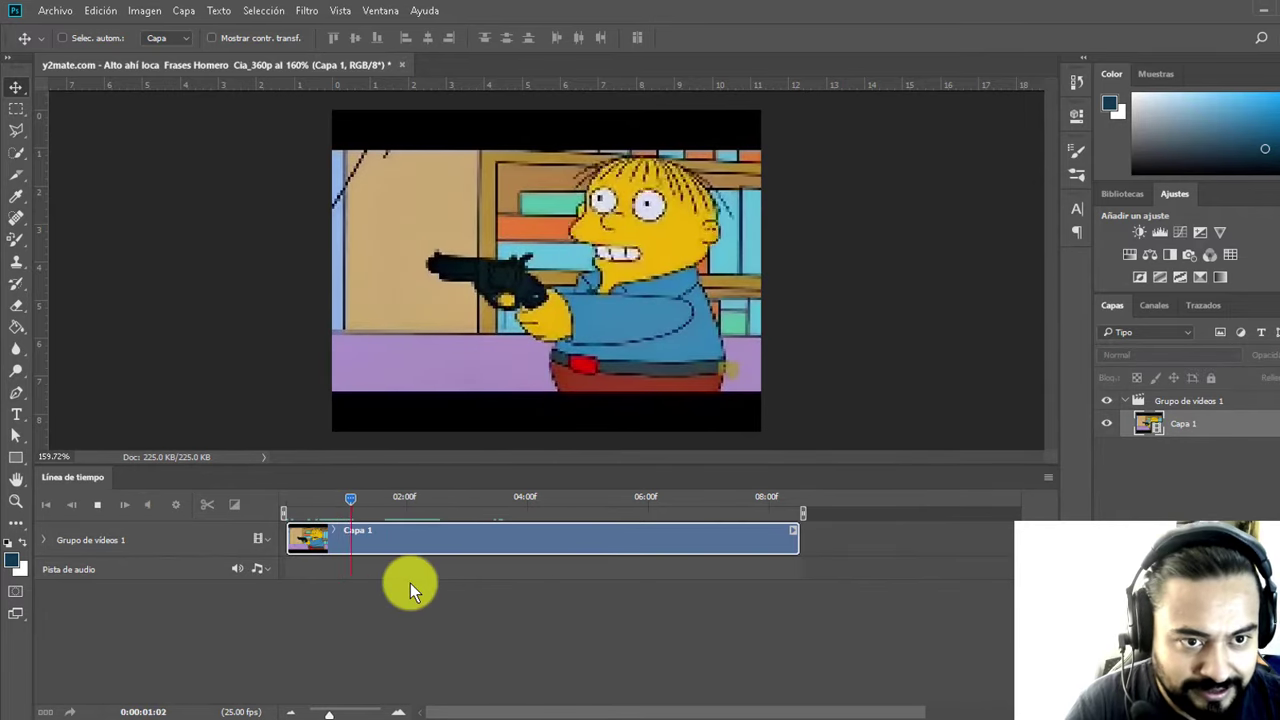
key(space)
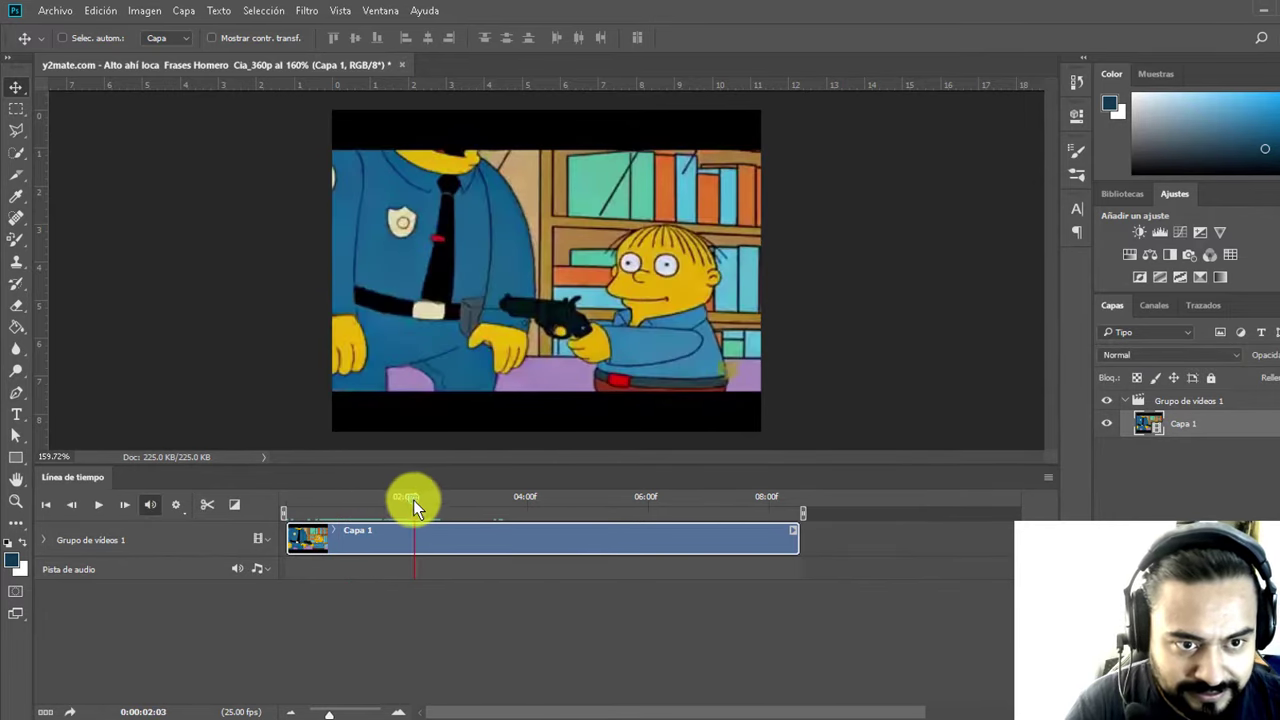
drag(413, 500, 407, 503)
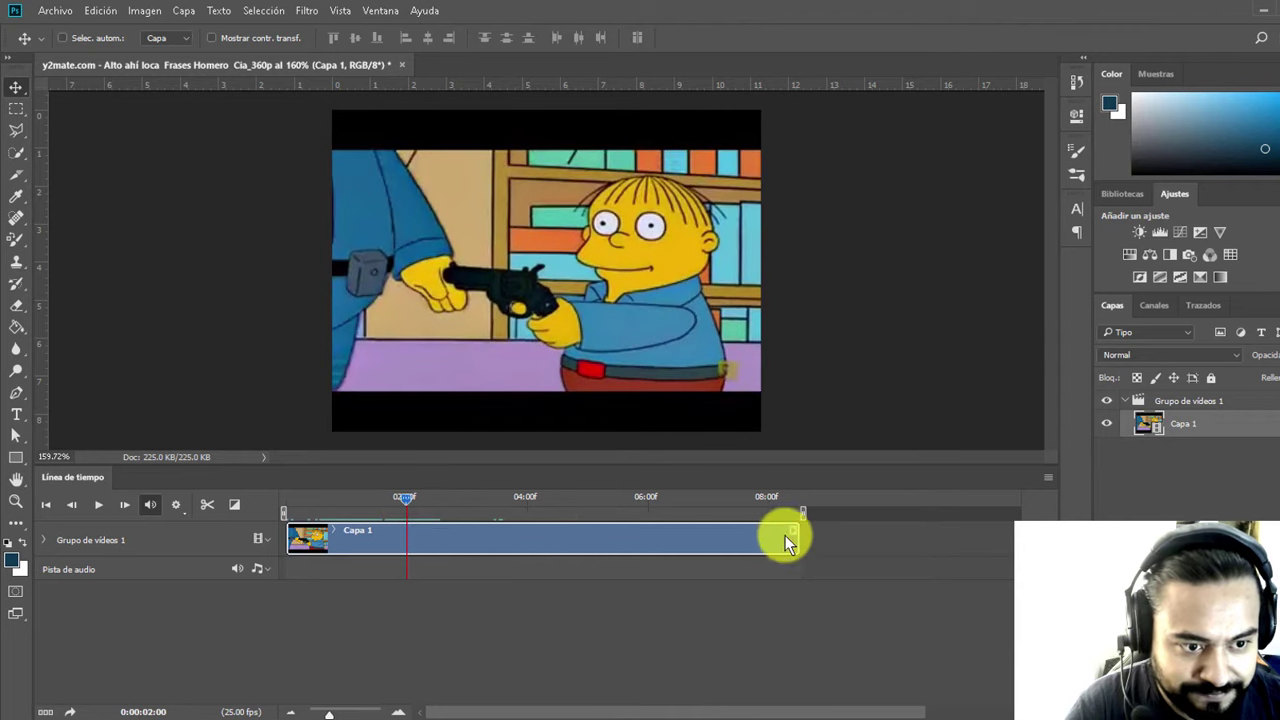
drag(801, 542, 414, 552)
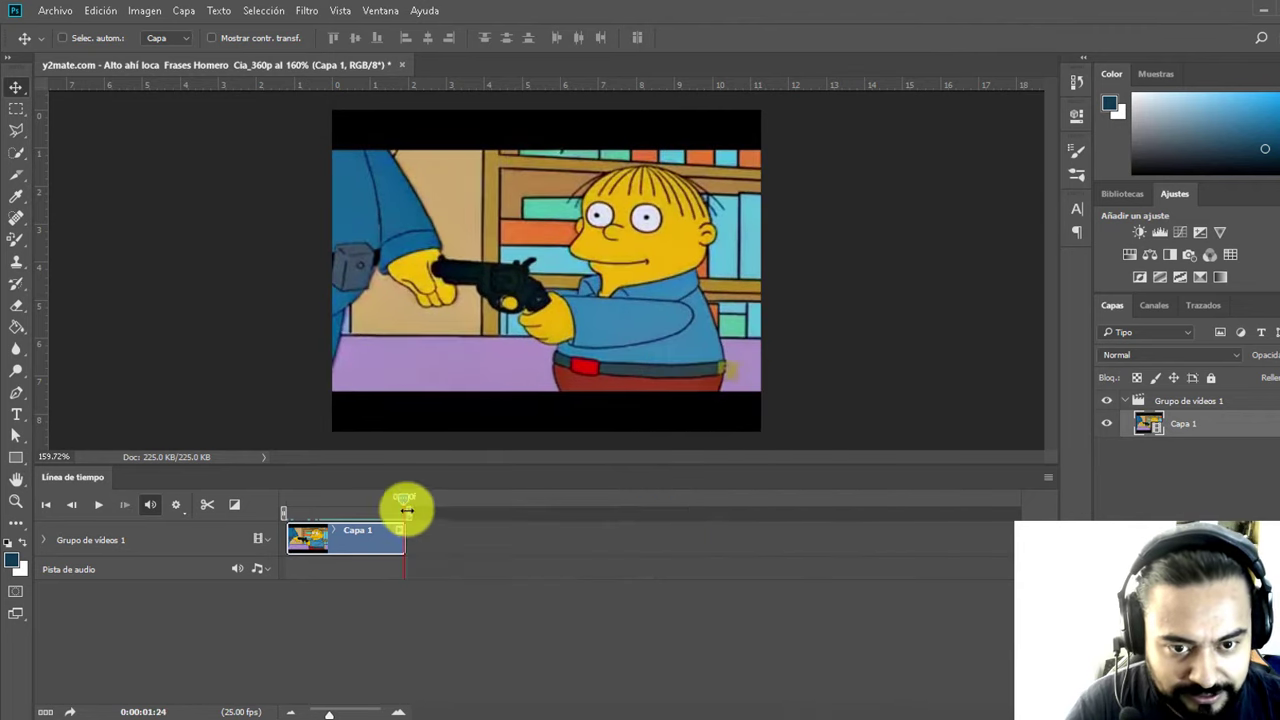
drag(401, 497, 230, 507)
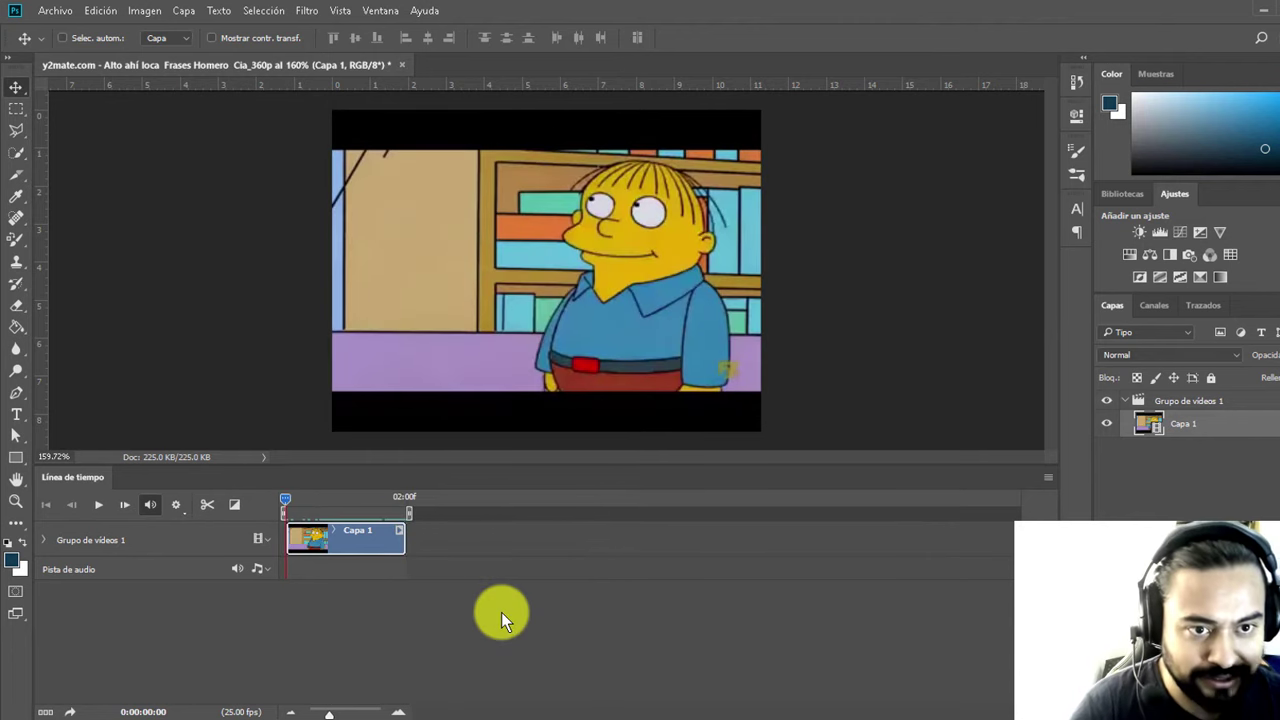
key(space)
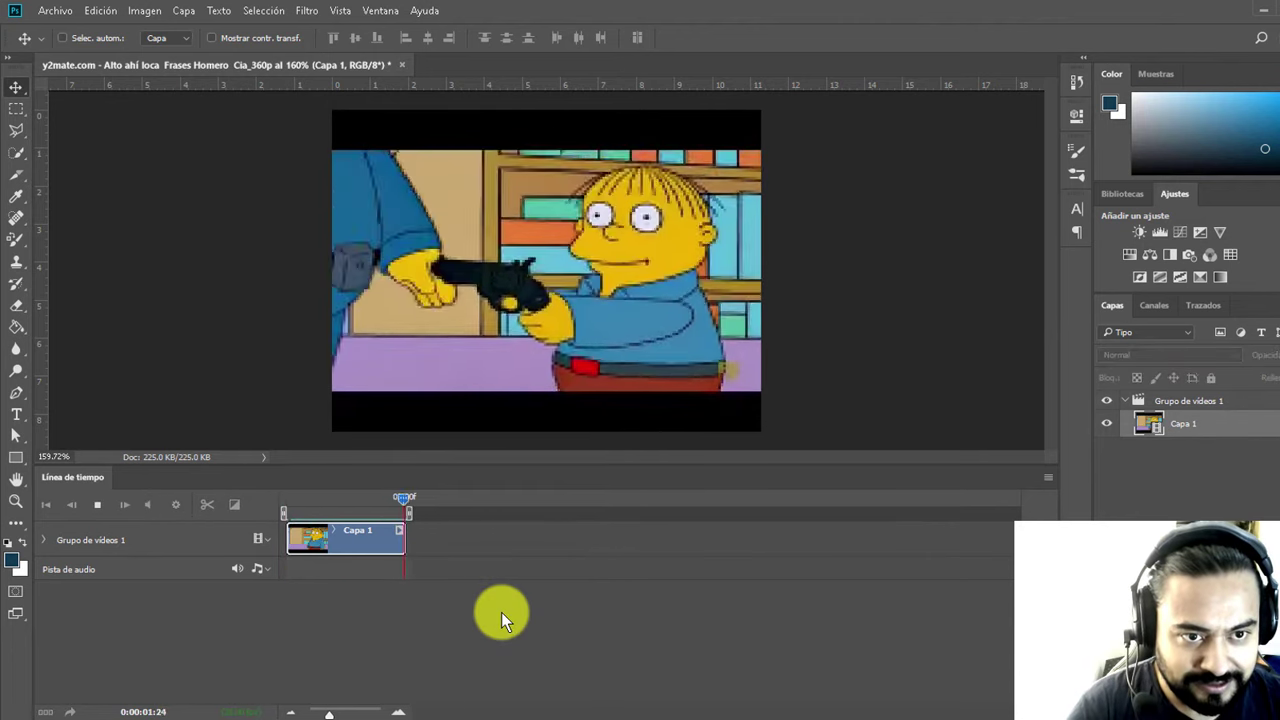
key(space)
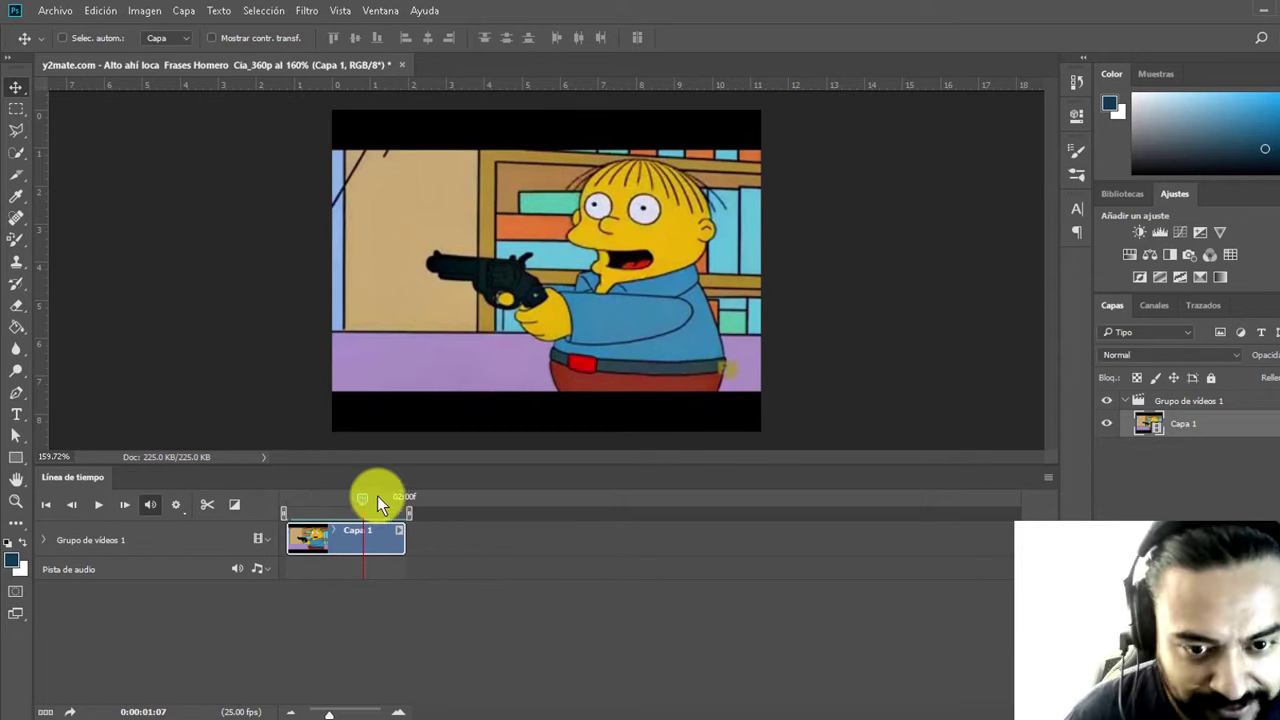
drag(377, 496, 269, 506)
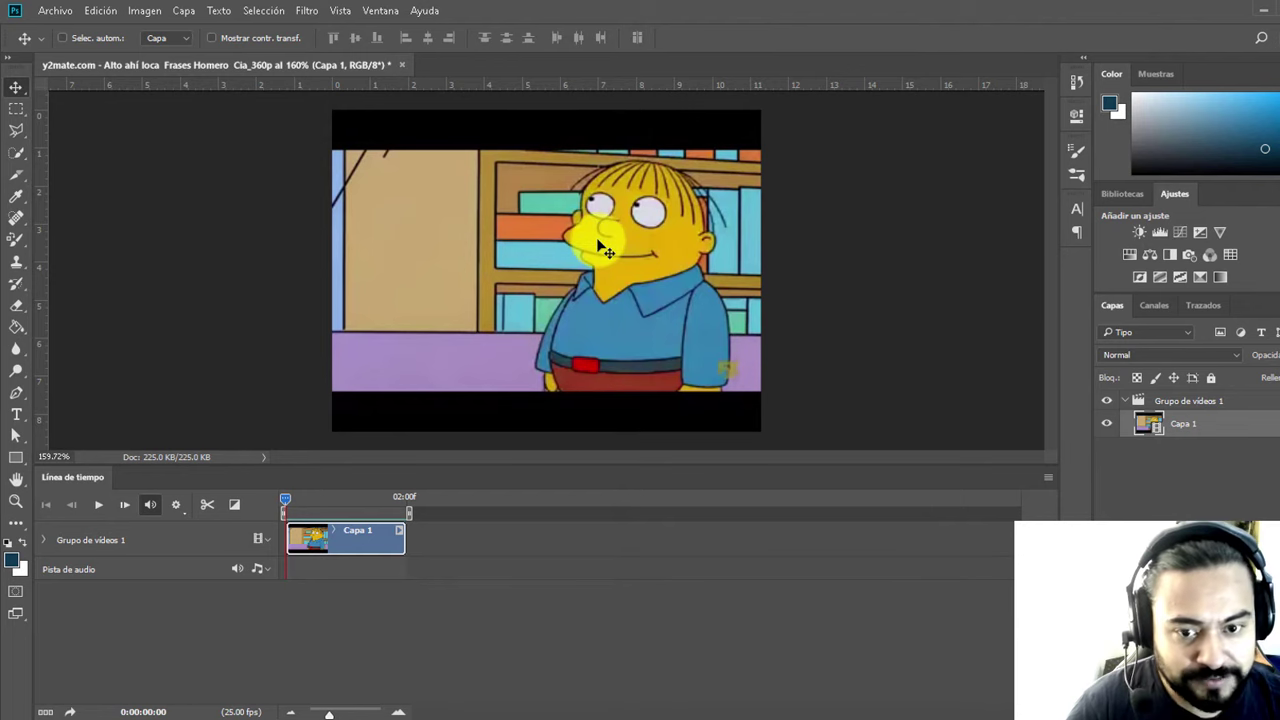
Step: Move the video frame down to open a transparent strip across the top of the canvas
drag(607, 252, 605, 287)
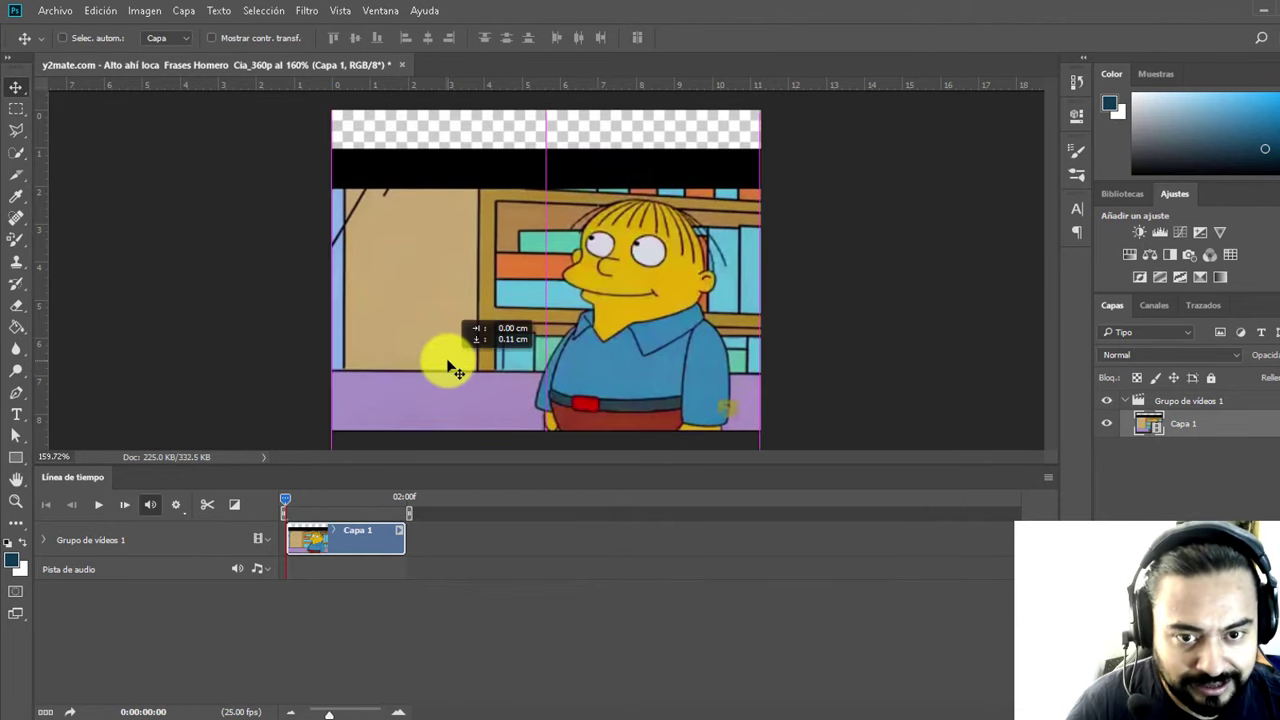
drag(449, 357, 449, 366)
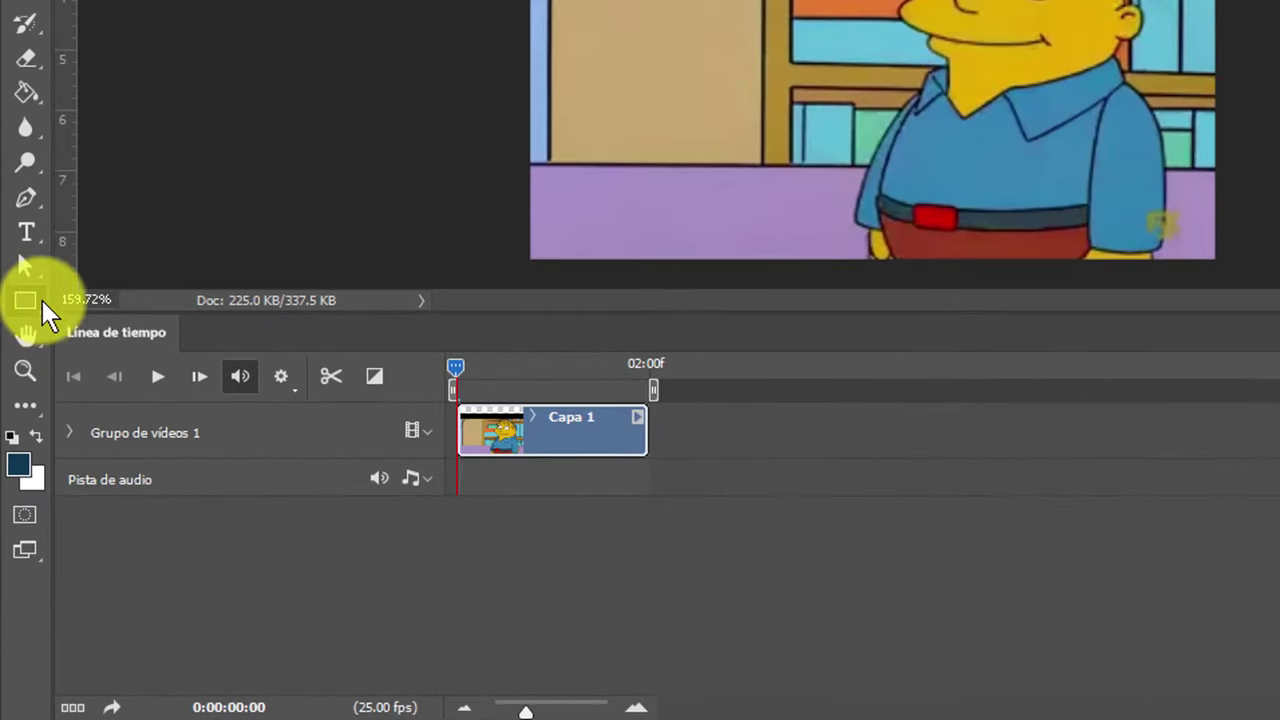
Step: Draw a banner rectangle over the top strip and fill it dark blue
click(28, 305)
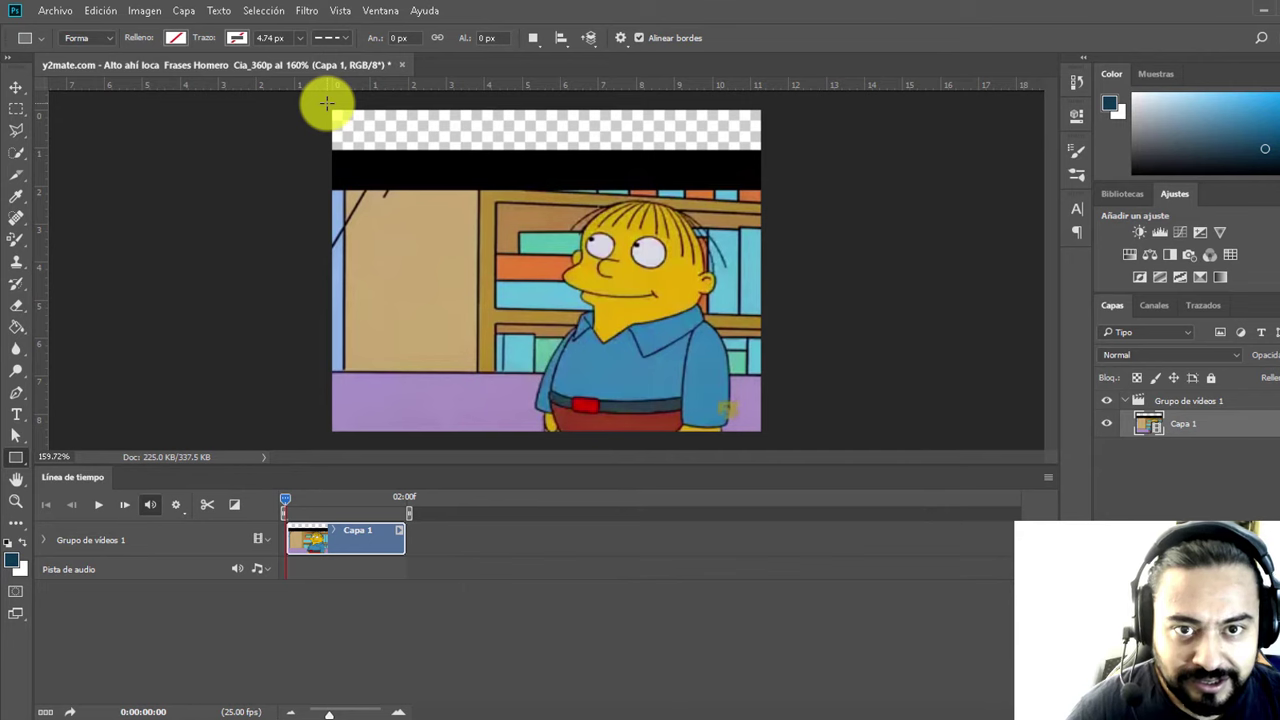
drag(327, 103, 776, 191)
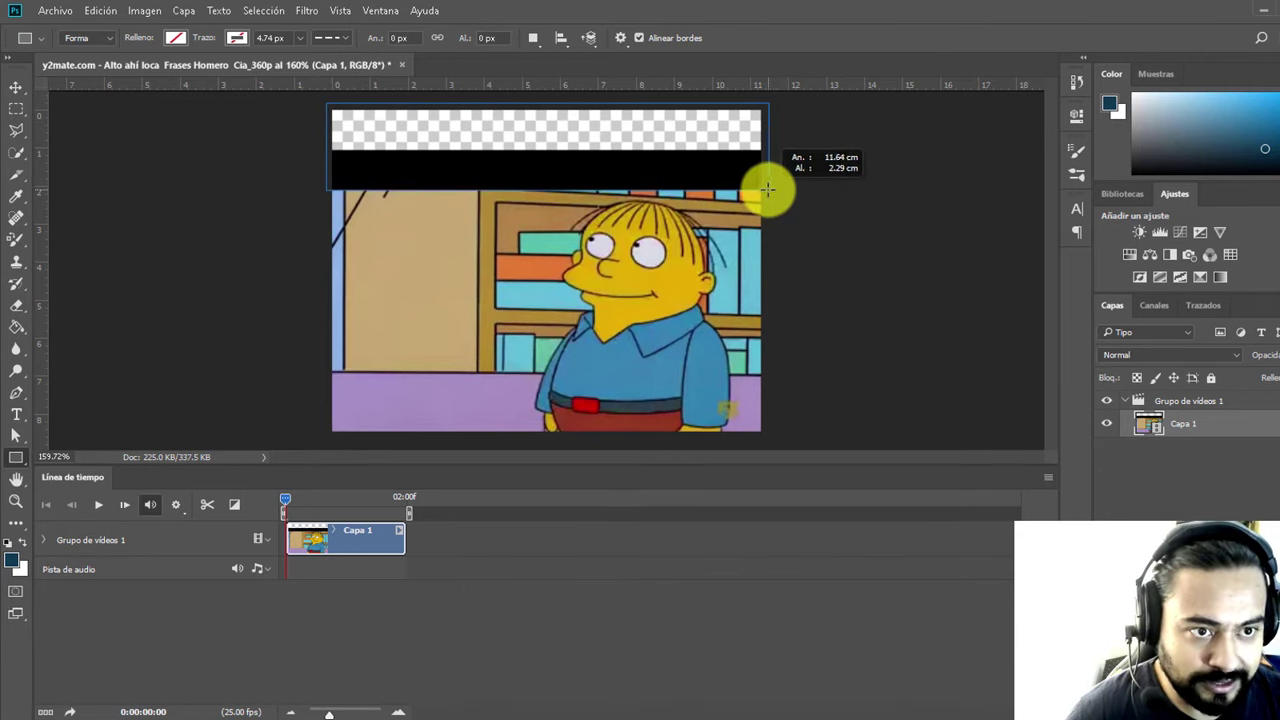
drag(767, 190, 766, 191)
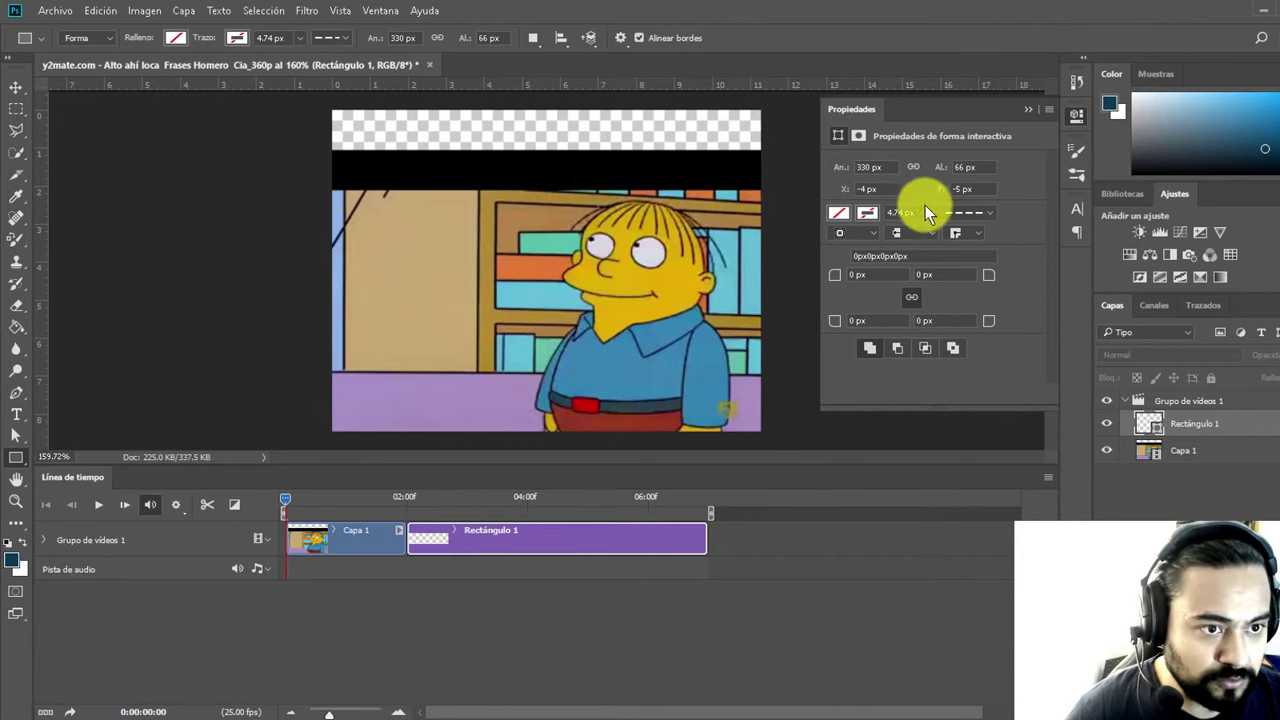
click(839, 214)
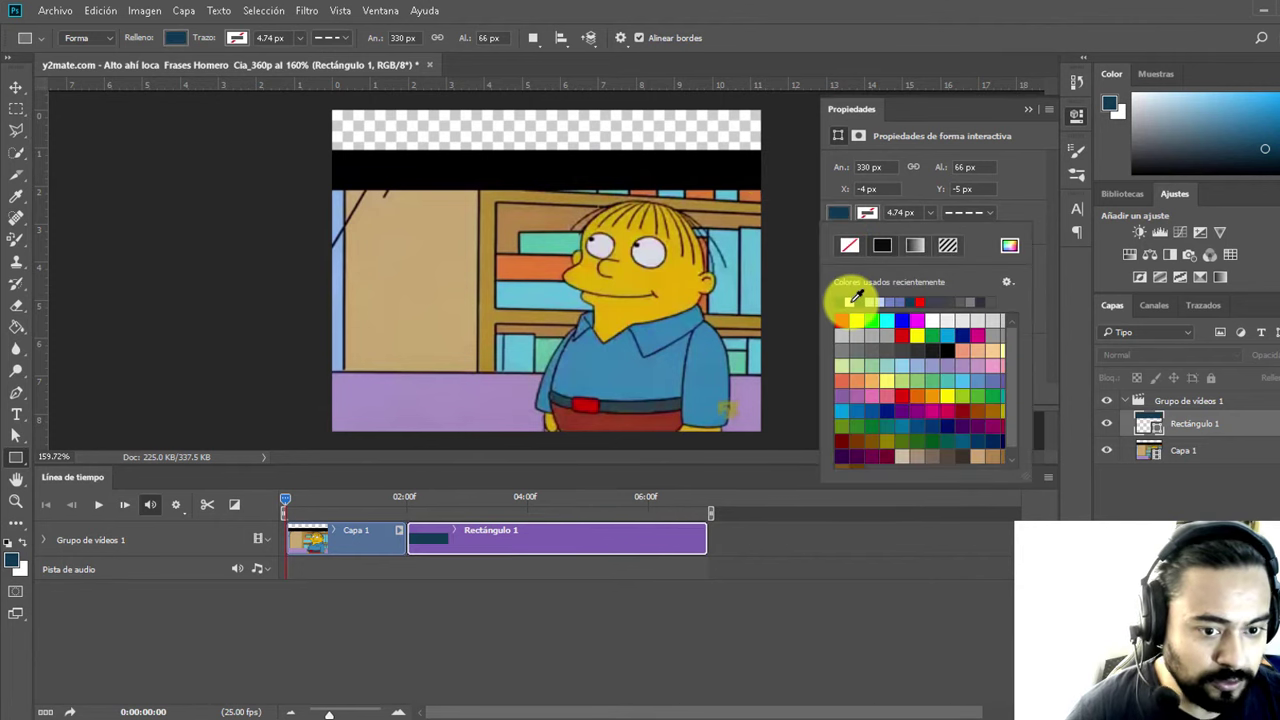
click(16, 90)
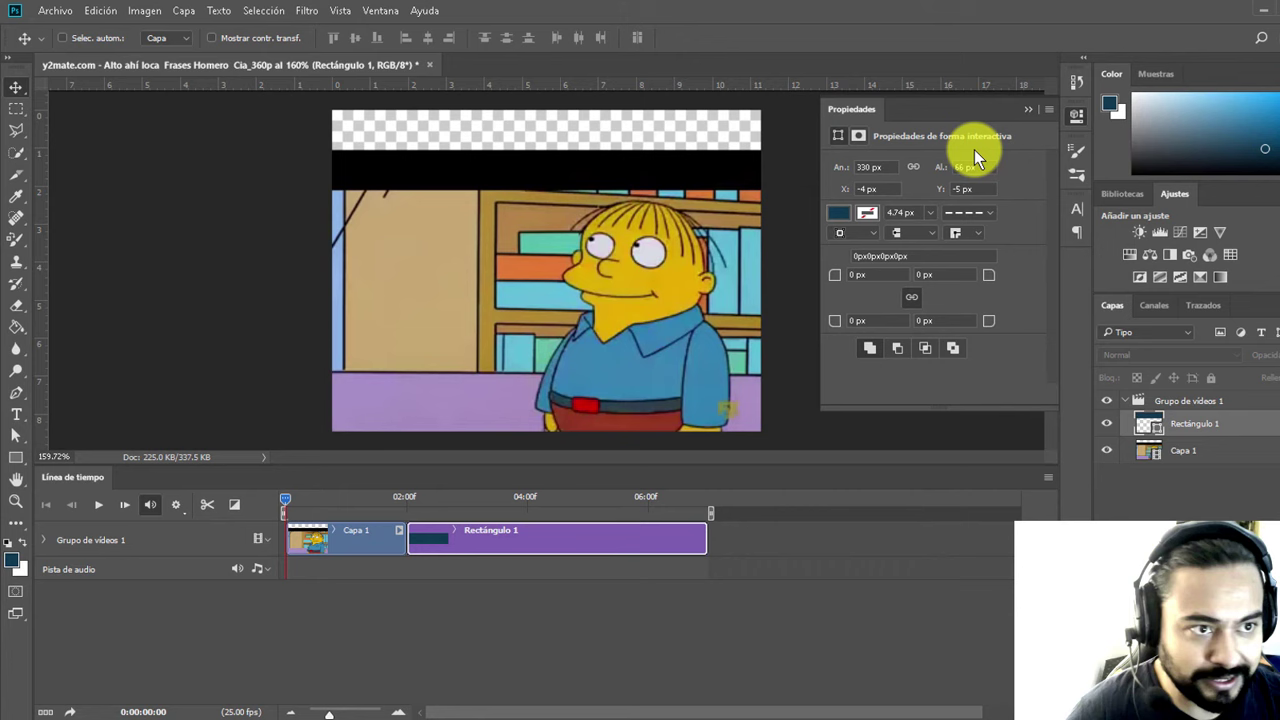
click(1026, 110)
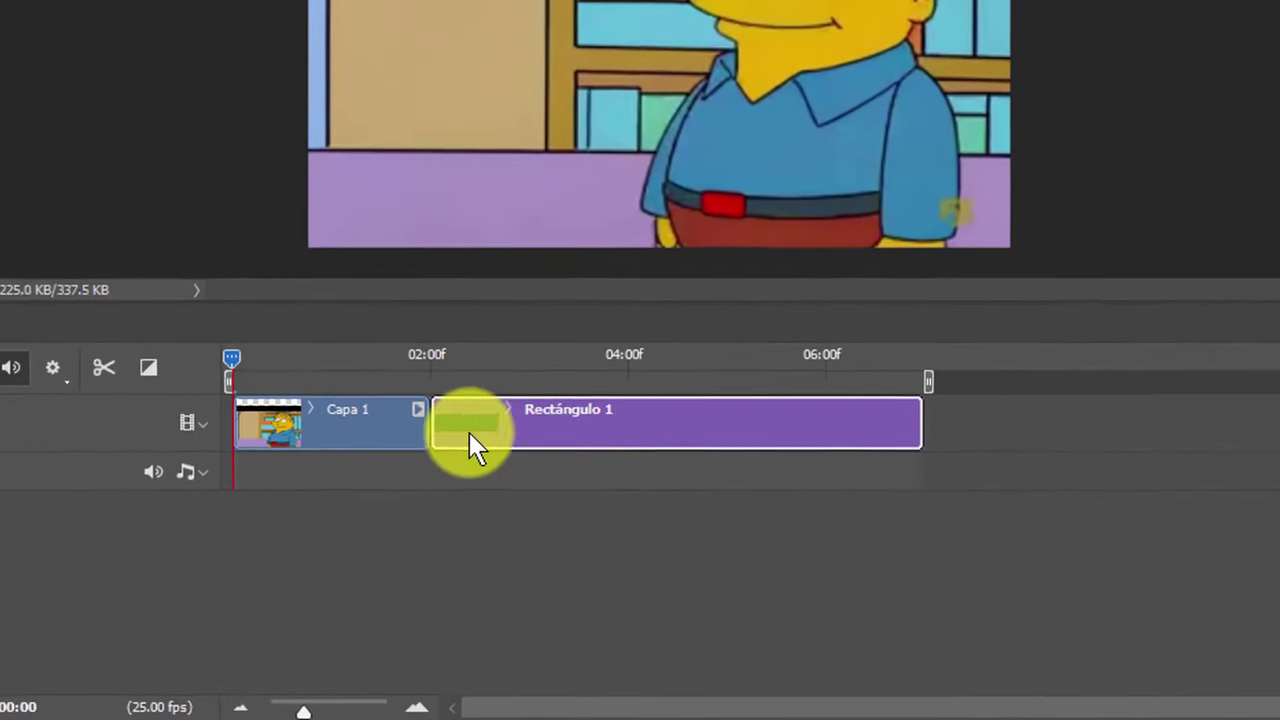
mouse_move(234, 360)
mouse_down()
mouse_move(500, 394)
mouse_move(372, 388)
mouse_move(494, 389)
mouse_move(394, 377)
mouse_move(506, 404)
mouse_move(232, 414)
mouse_up()
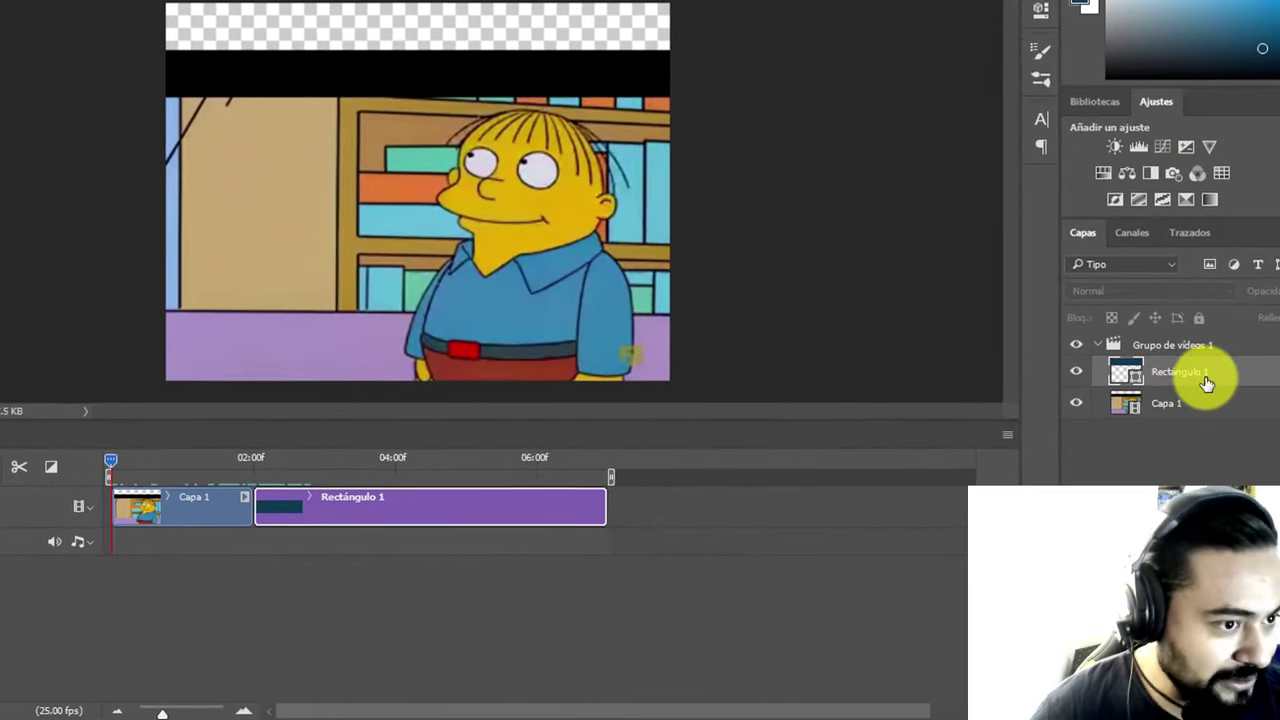
Step: Move Rectángulo 1 above the video group and align its clip from zero to 02:00, matching Capa 1
drag(1196, 420, 1197, 402)
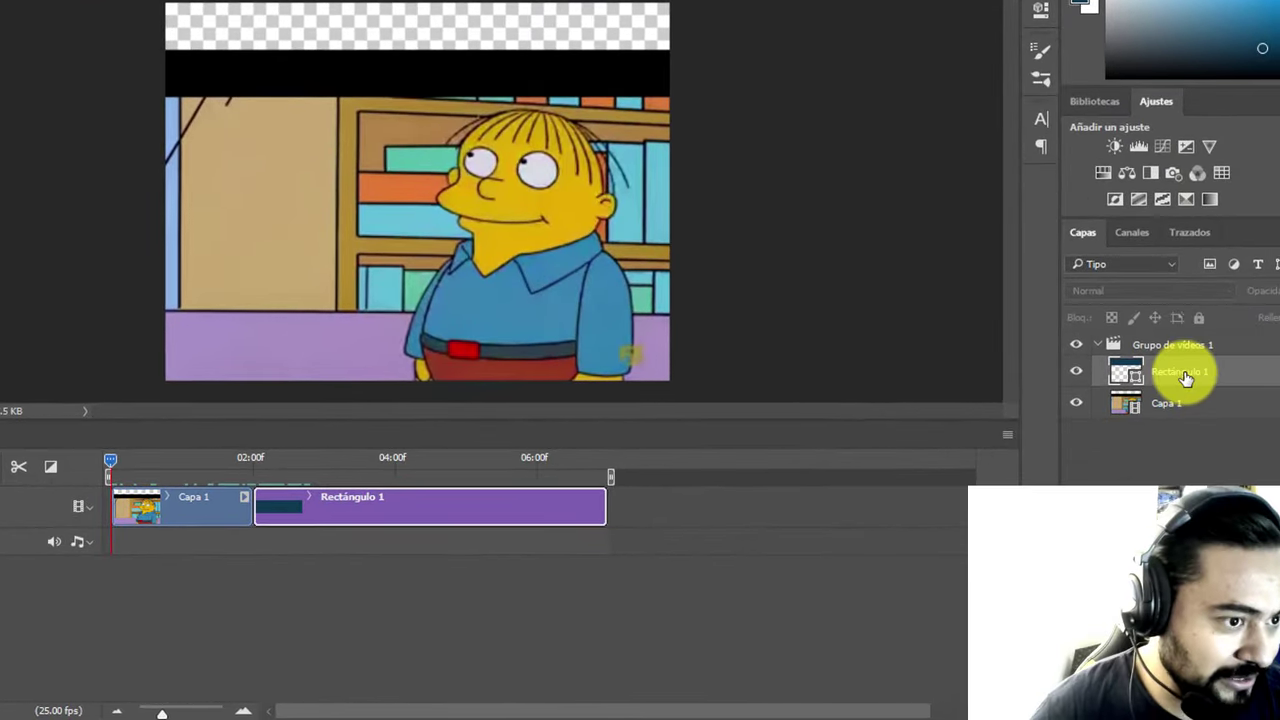
mouse_move(1181, 347)
mouse_down()
mouse_move(1177, 330)
mouse_move(1180, 343)
mouse_up()
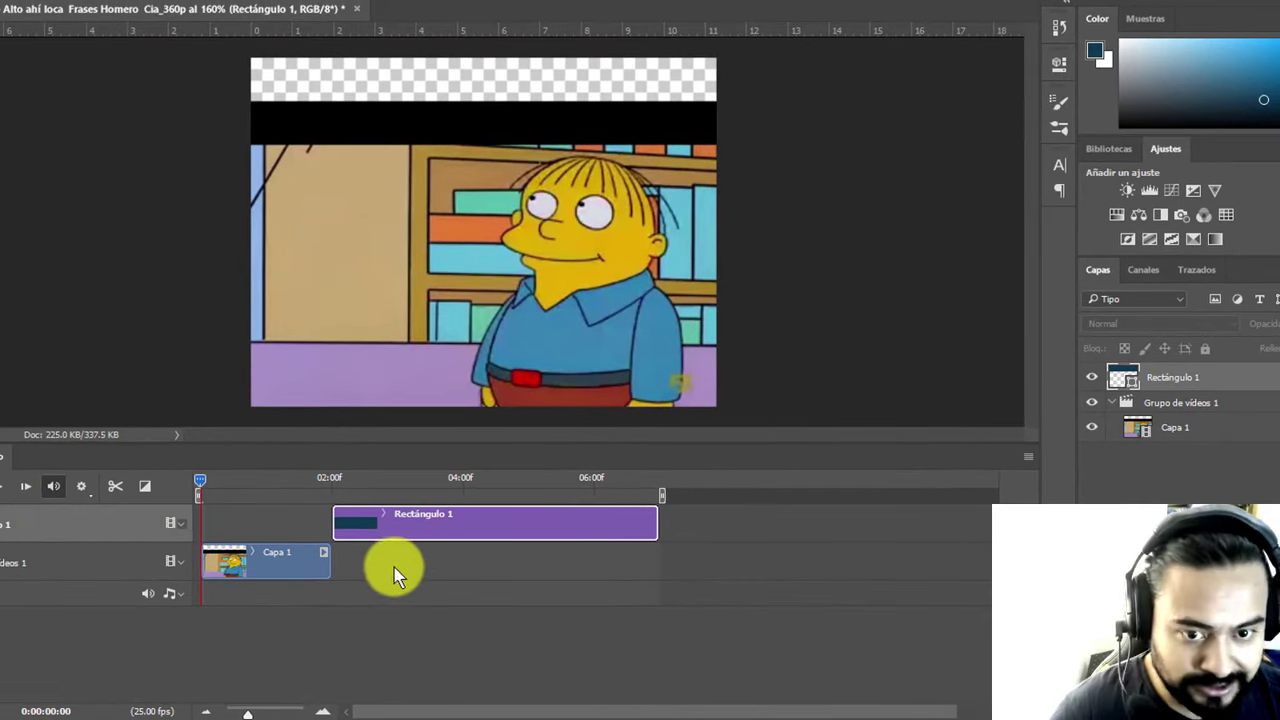
drag(517, 527, 407, 537)
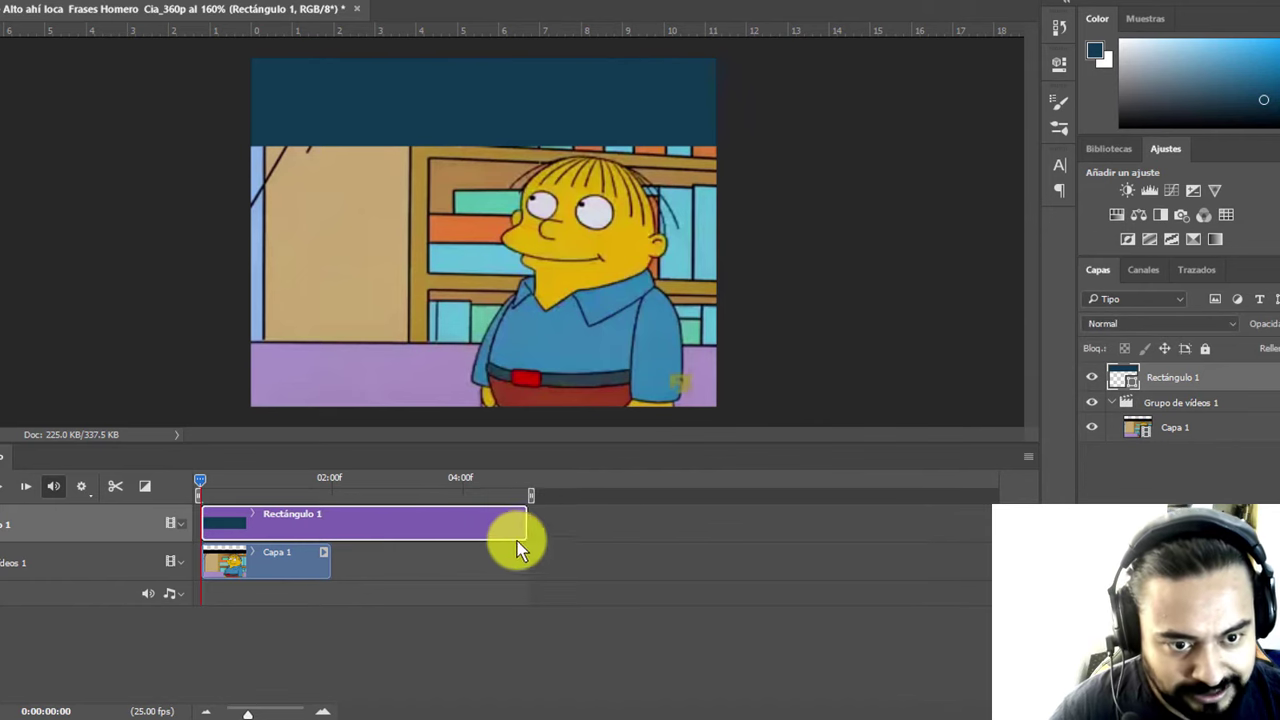
drag(526, 521, 332, 551)
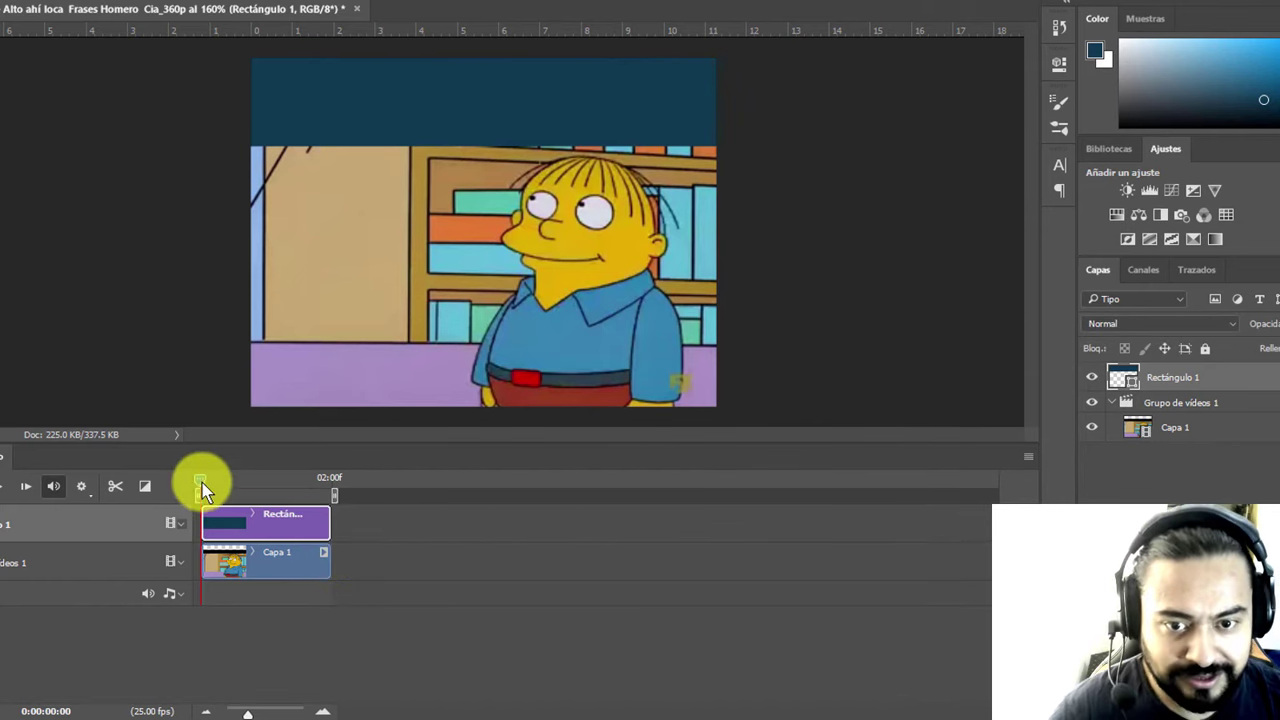
mouse_move(200, 484)
mouse_down()
mouse_move(337, 500)
mouse_move(212, 512)
mouse_up()
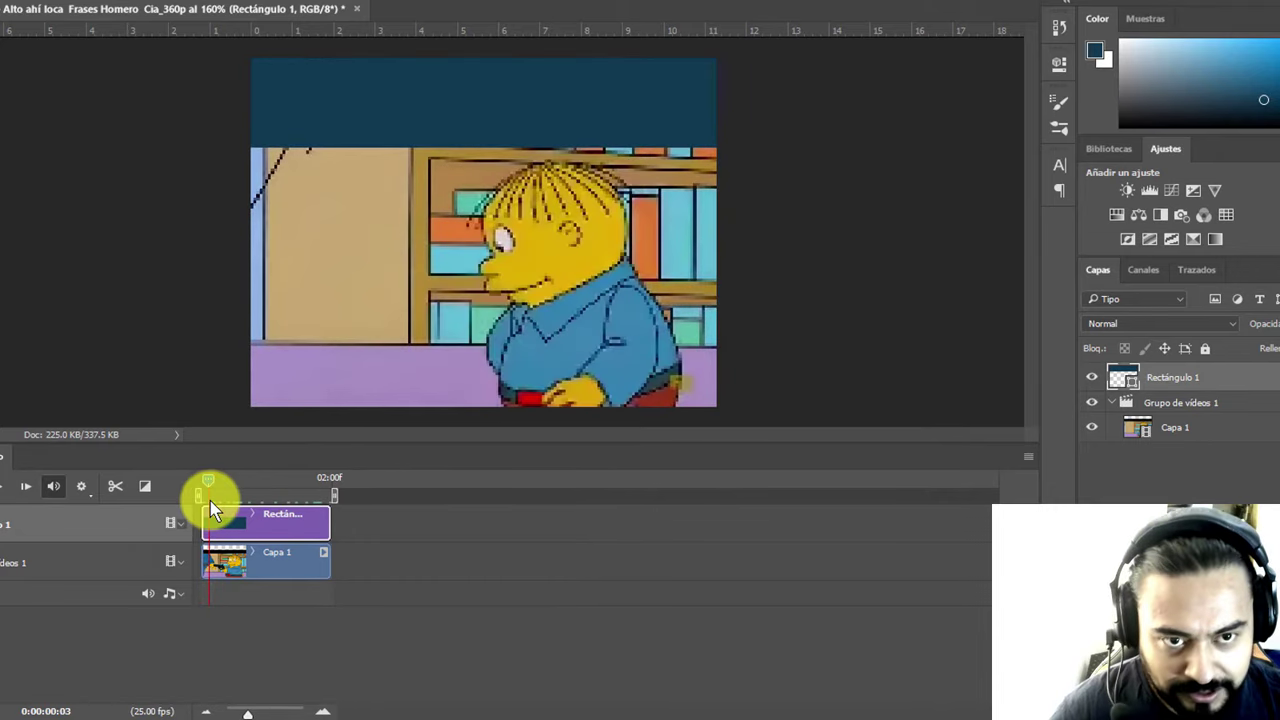
click(1156, 458)
click(1080, 378)
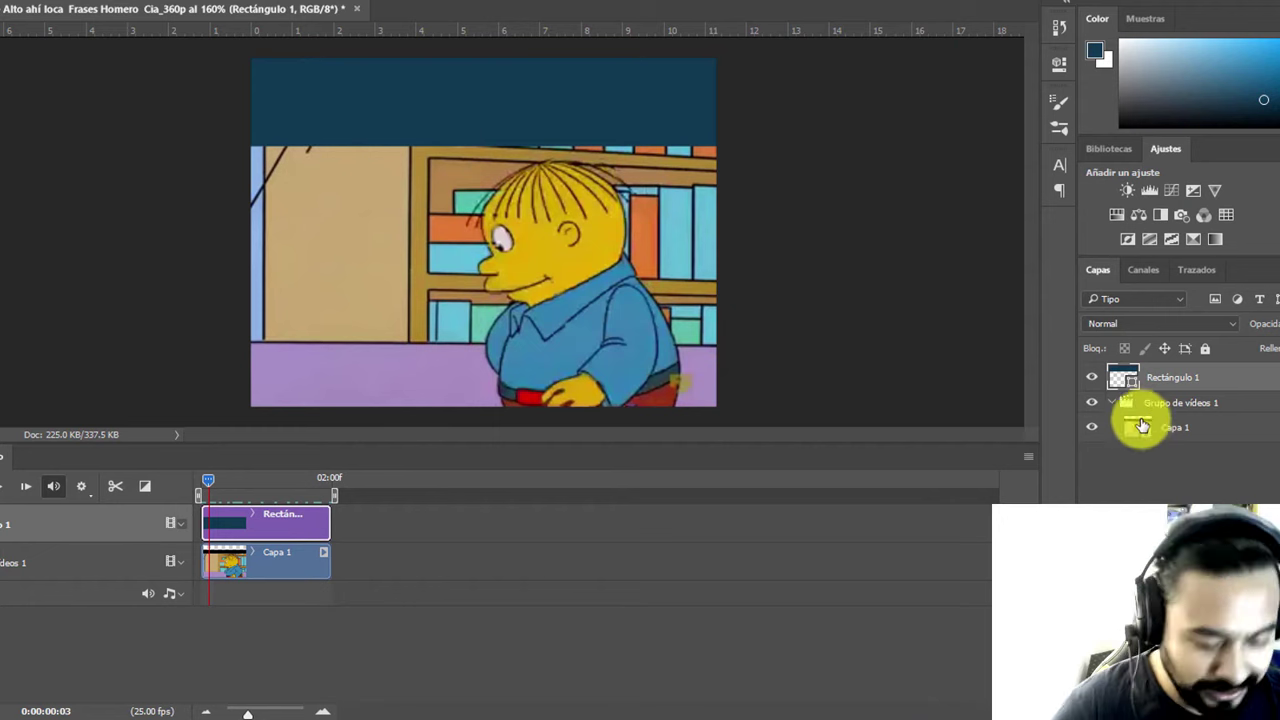
click(189, 480)
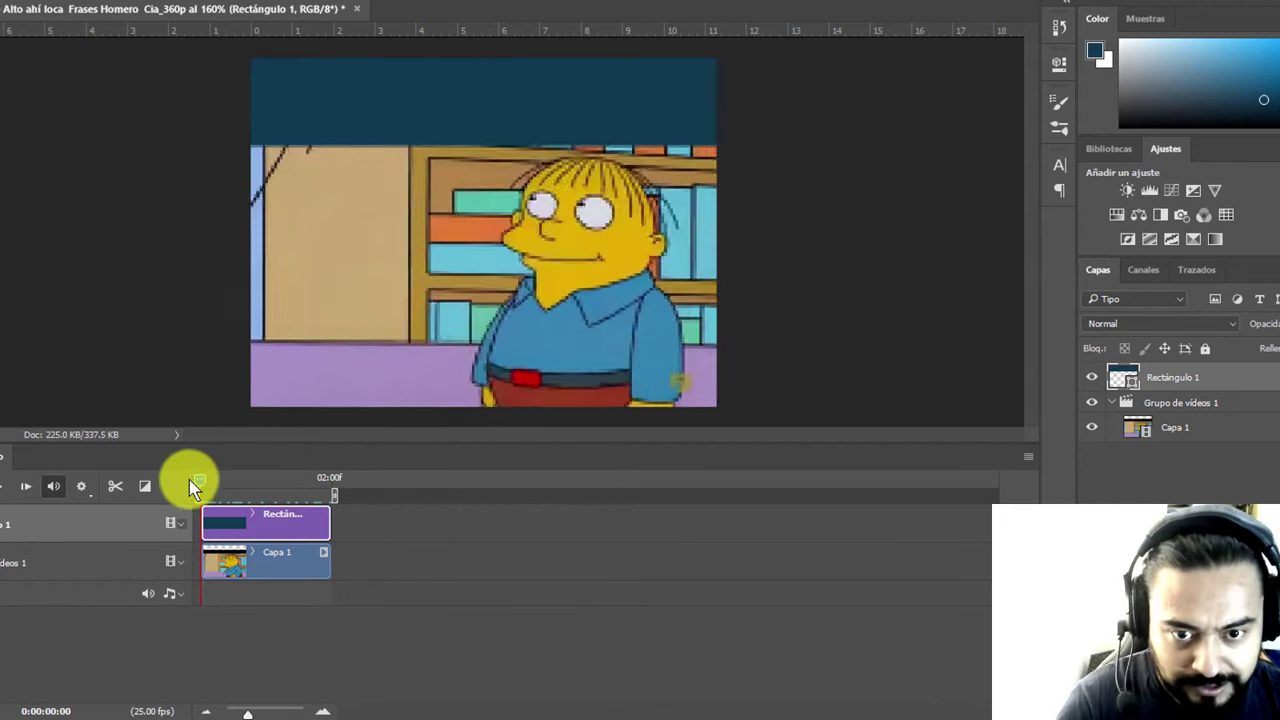
Step: Duplicate the banner, trim the copy's clip to match, and fill the copy white
key(ctrl+j)
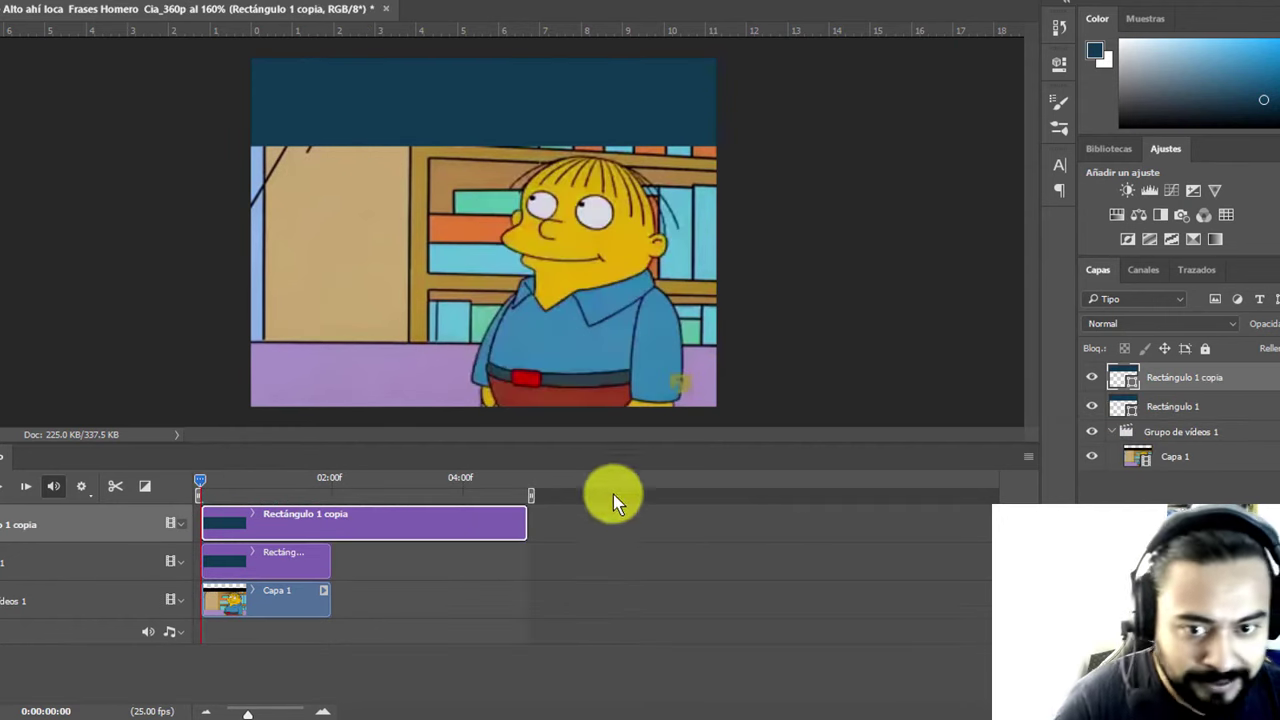
drag(525, 530, 330, 530)
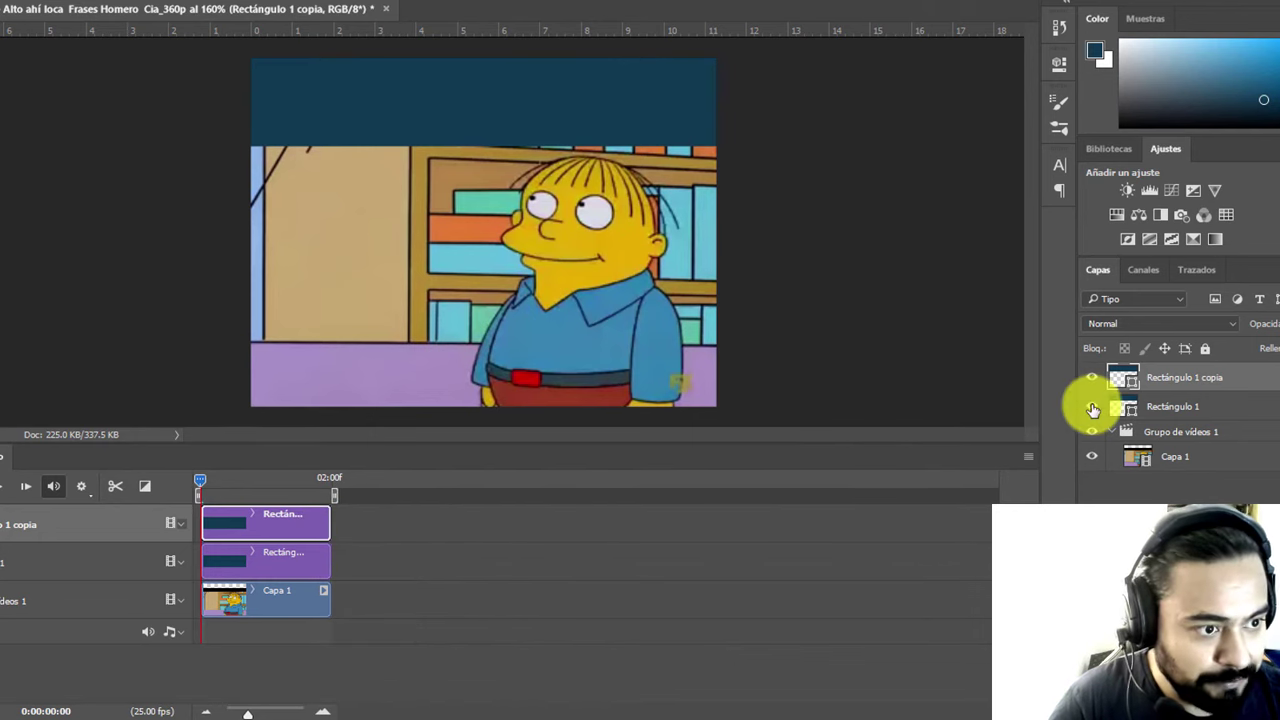
double_click(1120, 377)
click(926, 495)
drag(851, 447, 726, 329)
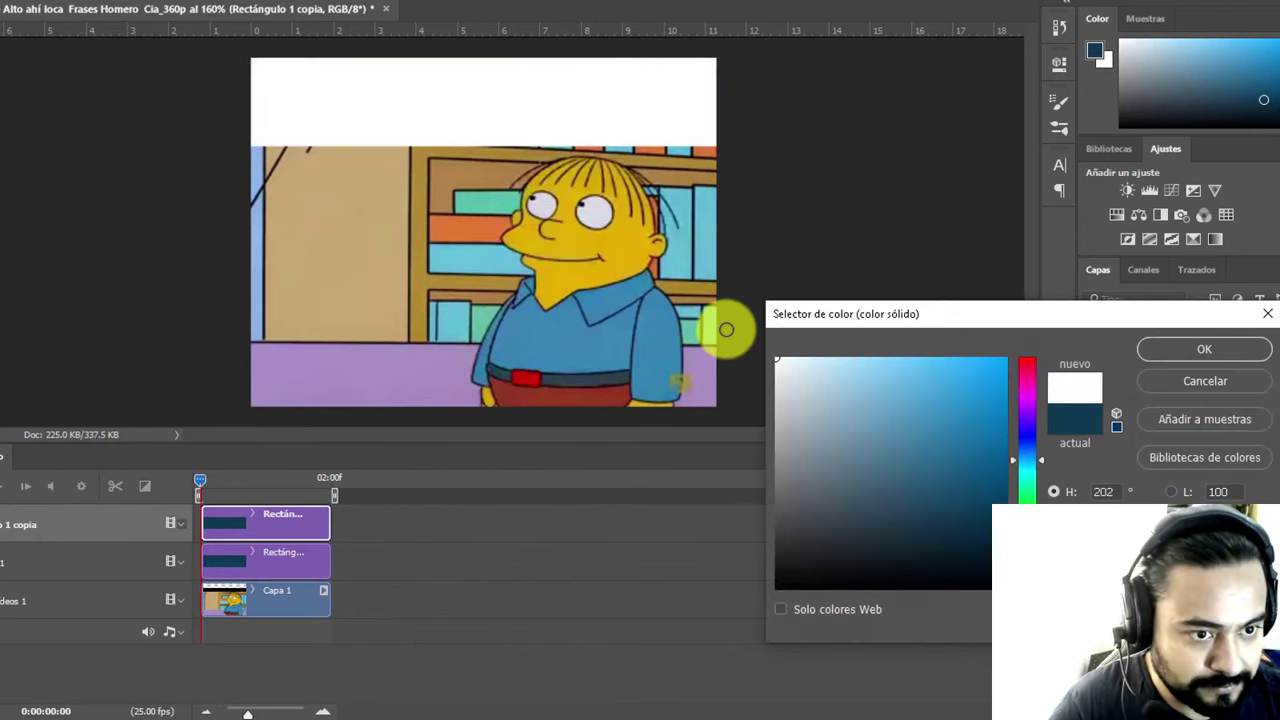
click(1203, 350)
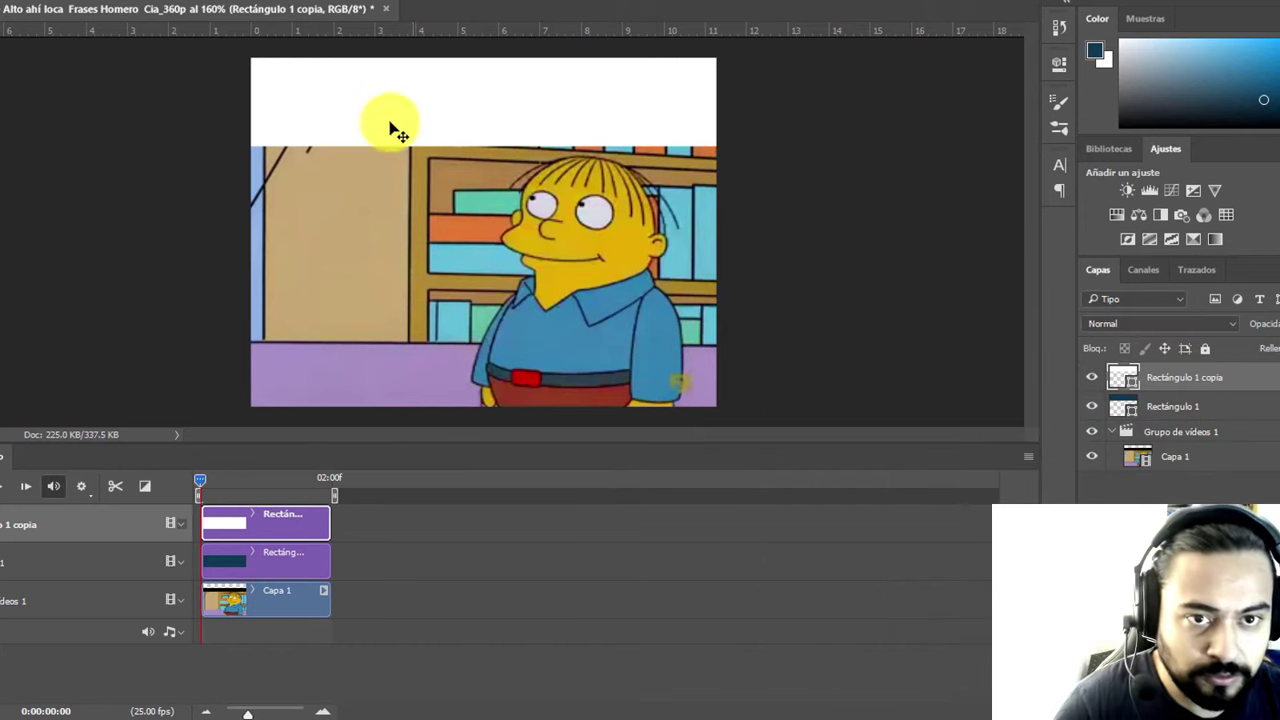
Step: Squash the white copy into a thin strip along the dark-blue banner's bottom edge
key(ctrl+t)
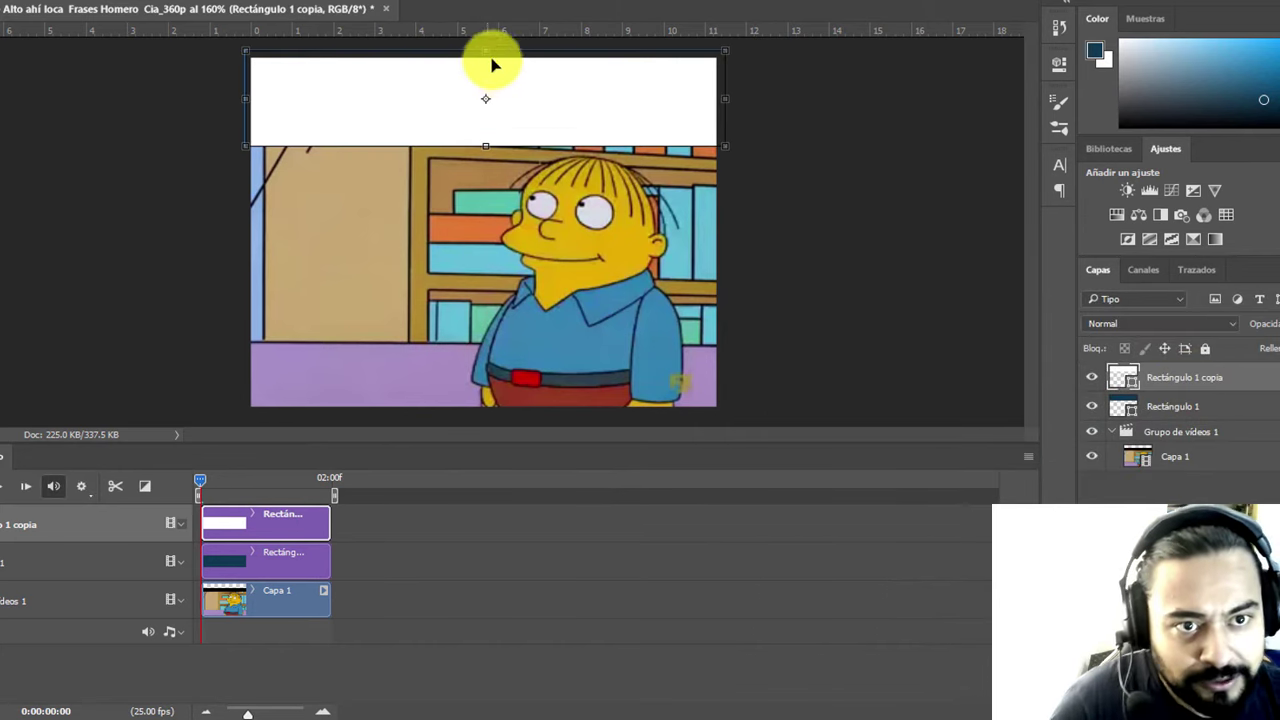
drag(482, 55, 467, 143)
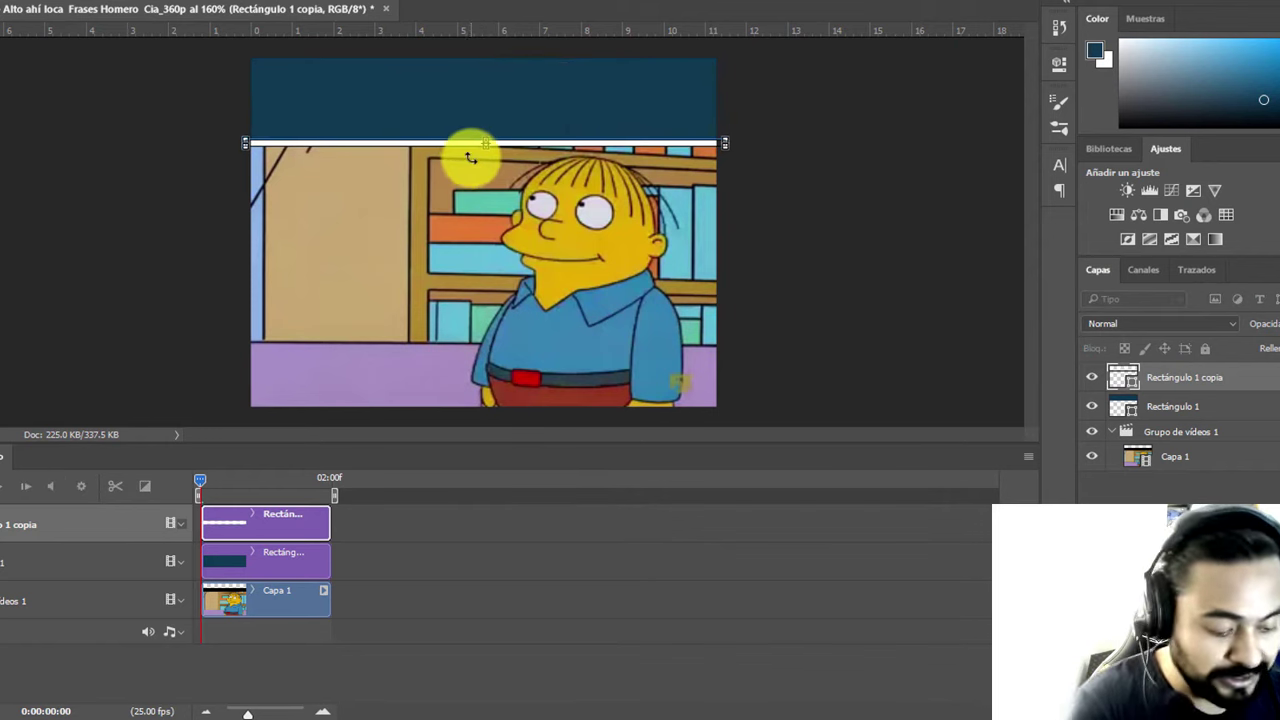
drag(467, 150, 467, 157)
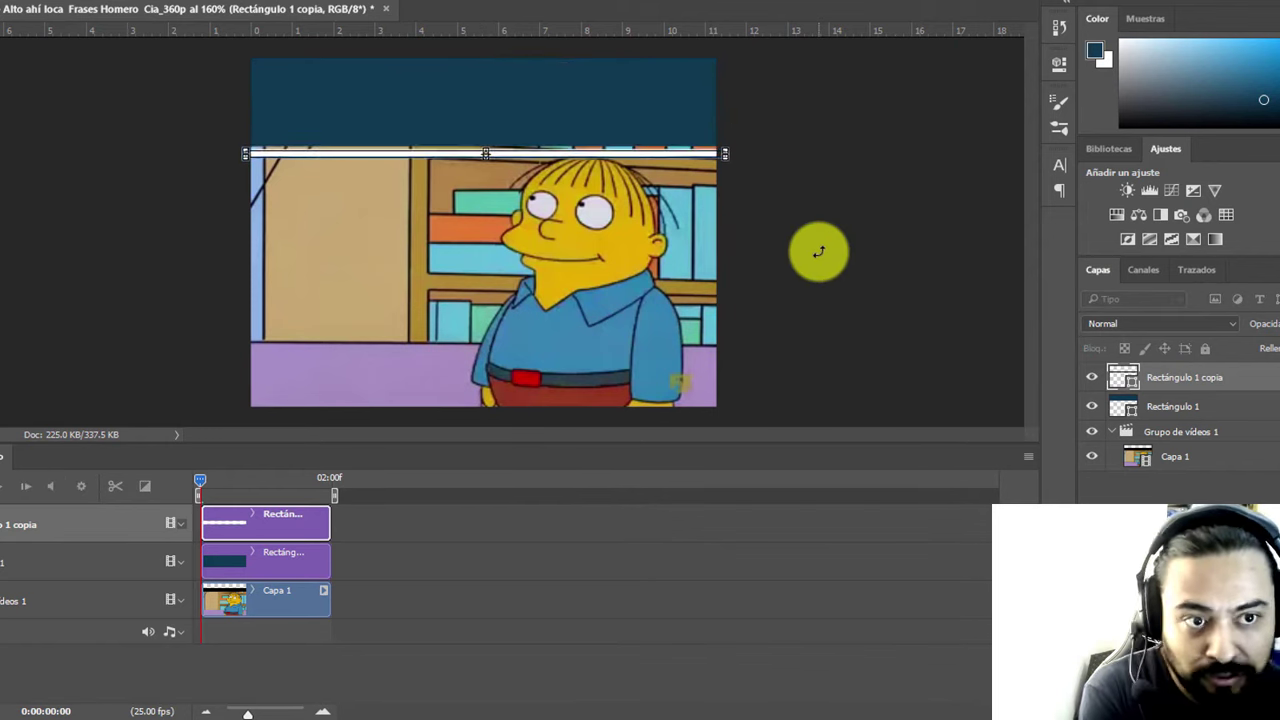
key(Up)
key(Up)
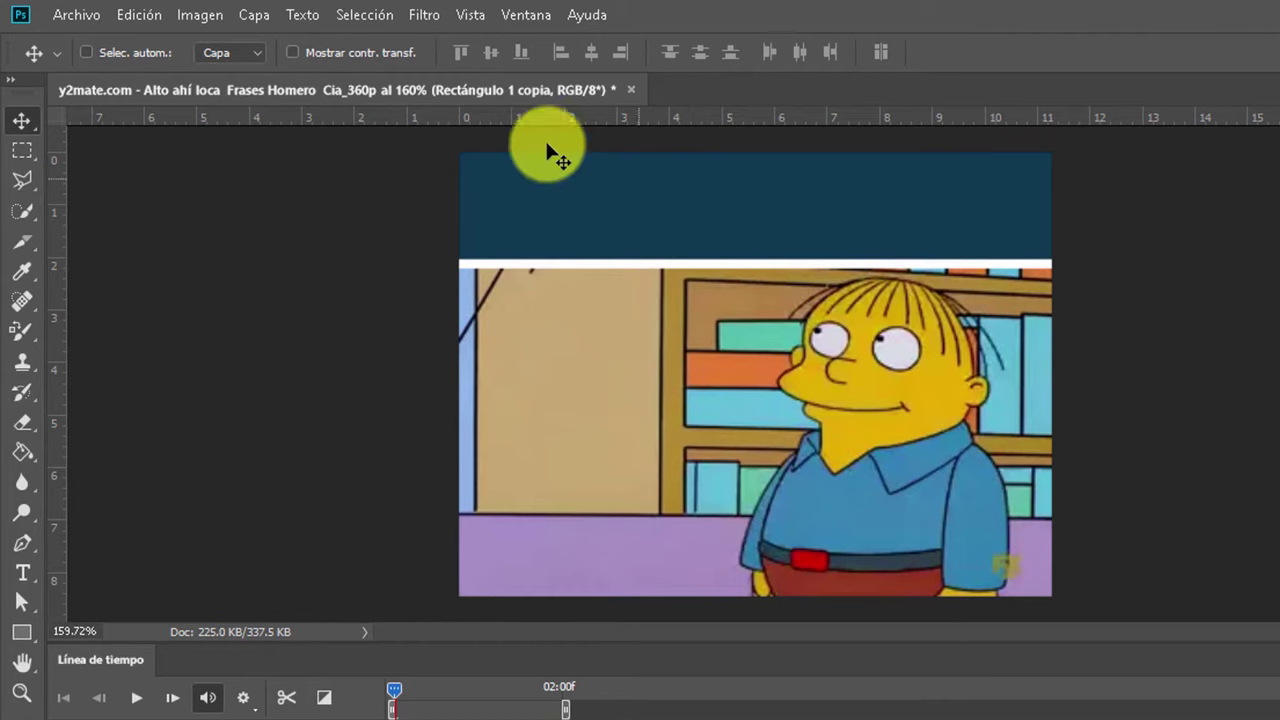
click(188, 17)
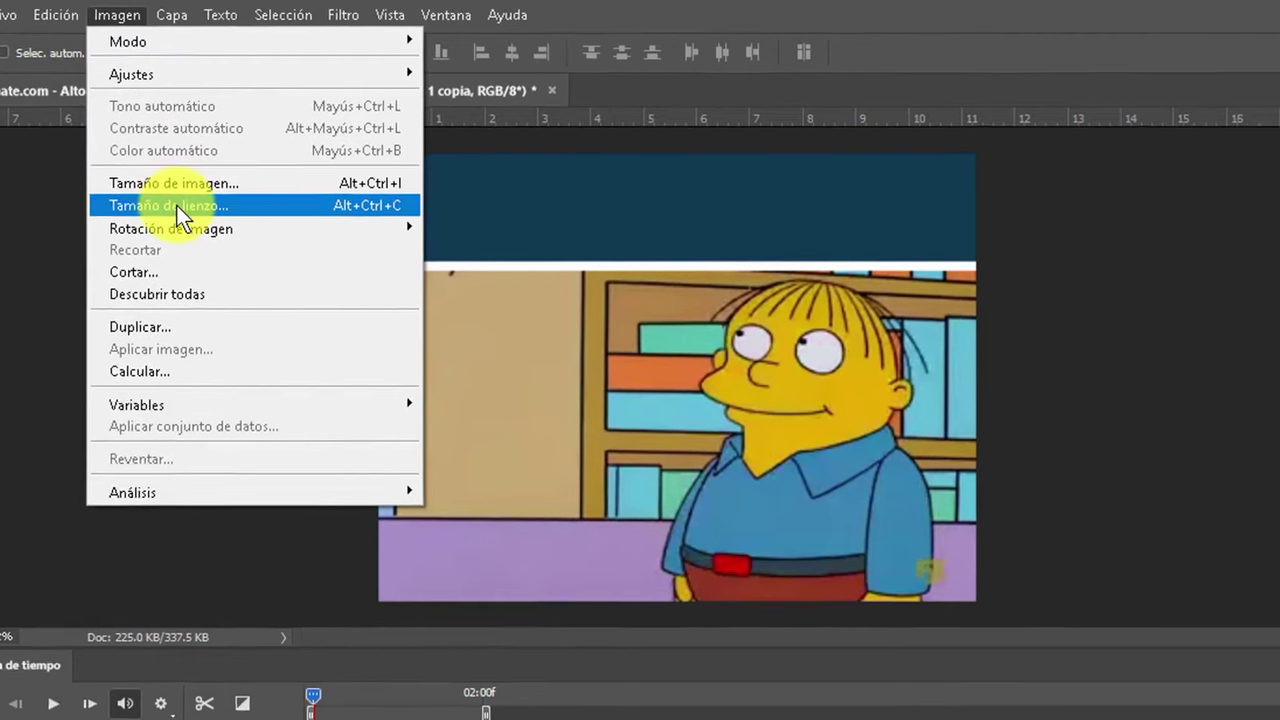
Step: Change the canvas height to 10, anchored at bottom centre, to add space at the top
click(245, 203)
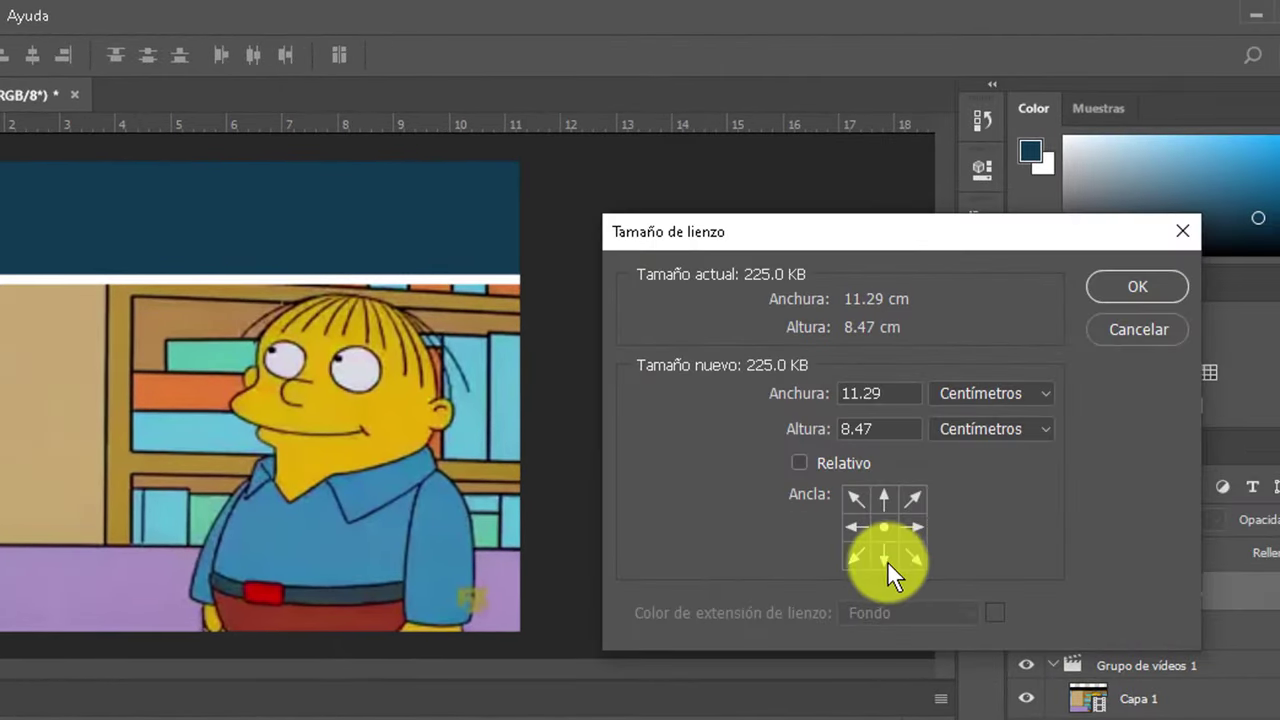
click(885, 556)
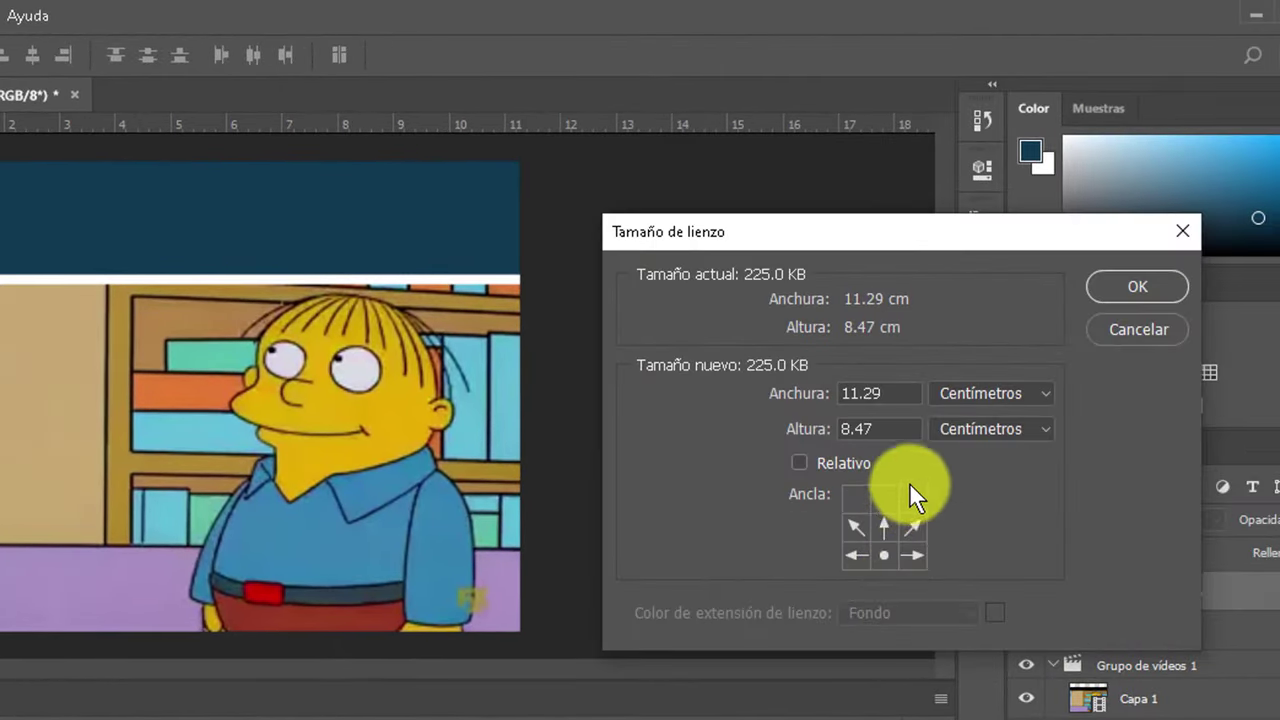
double_click(879, 434)
text(10)
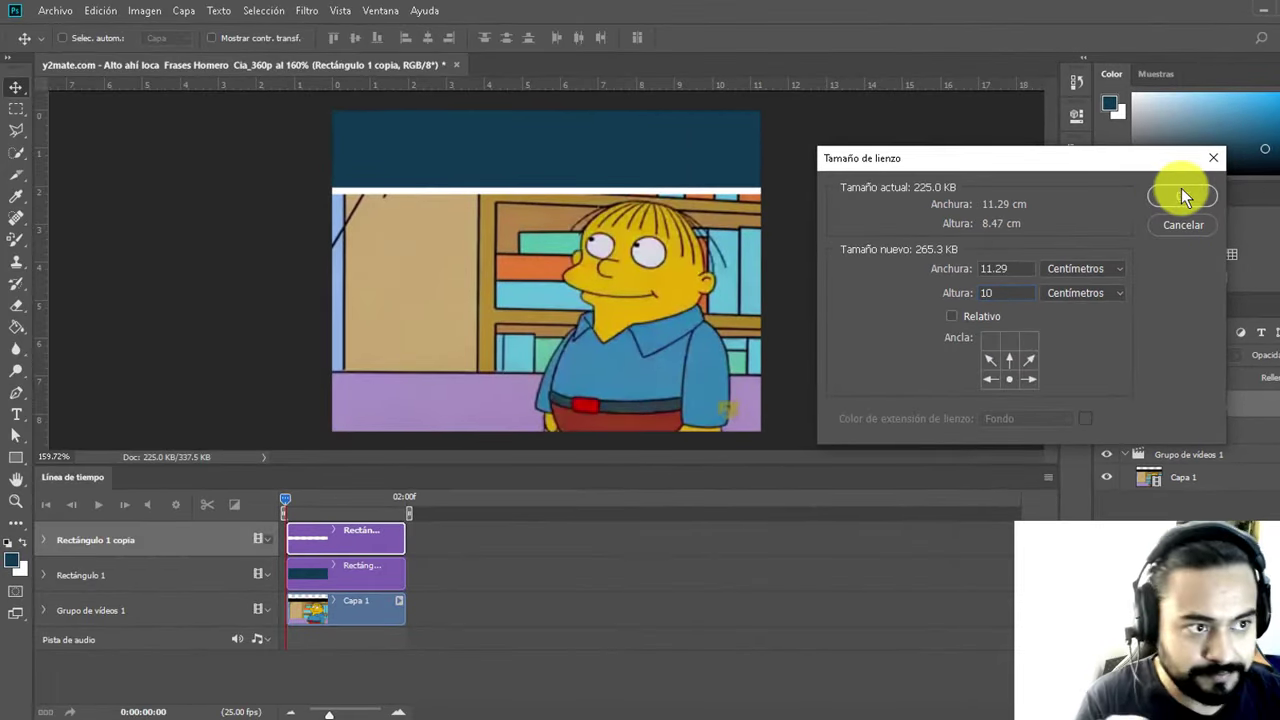
click(1181, 196)
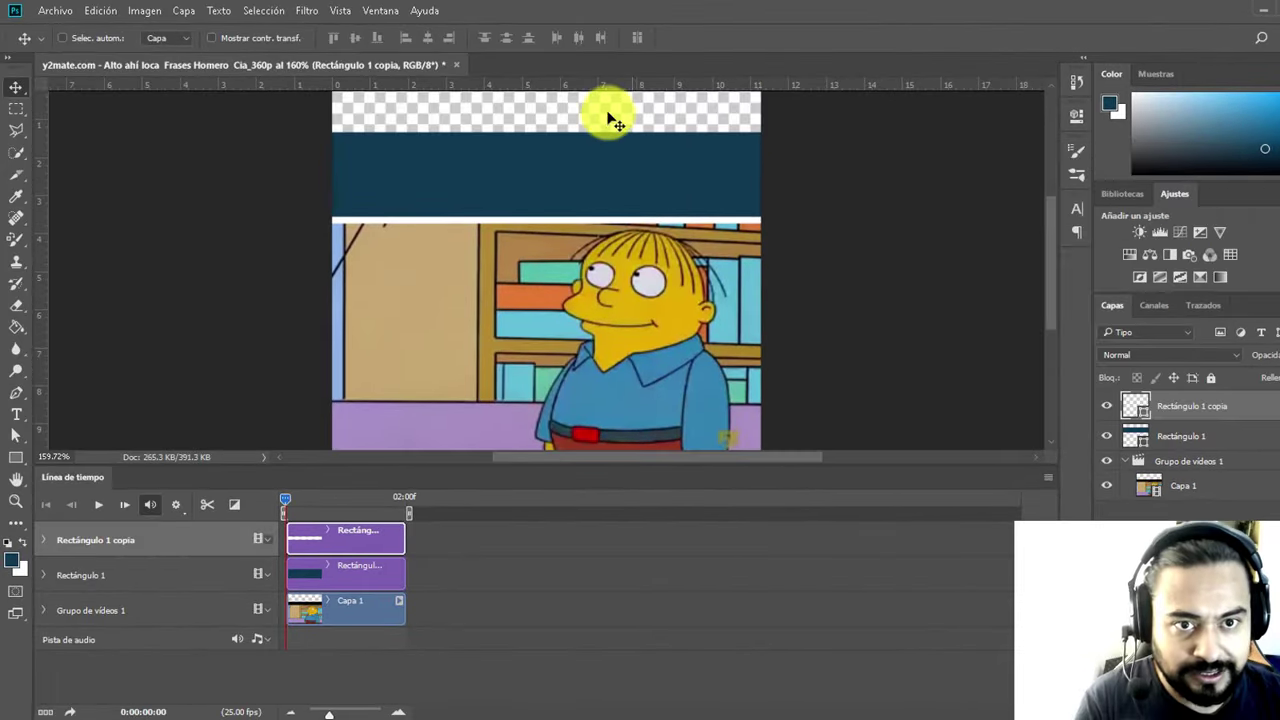
Step: Stretch the dark-blue banner up to the new top edge of the canvas
click(1208, 436)
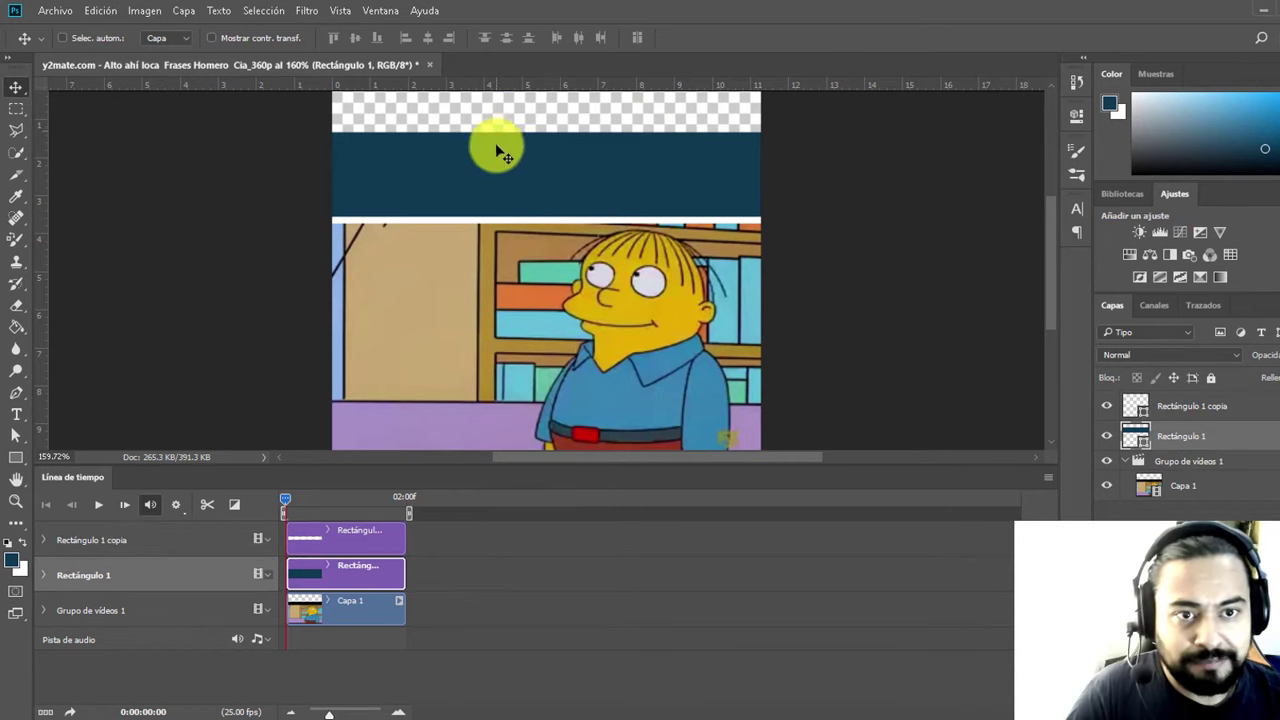
alt+scroll(746, 234, down, 1)
key(ctrl)
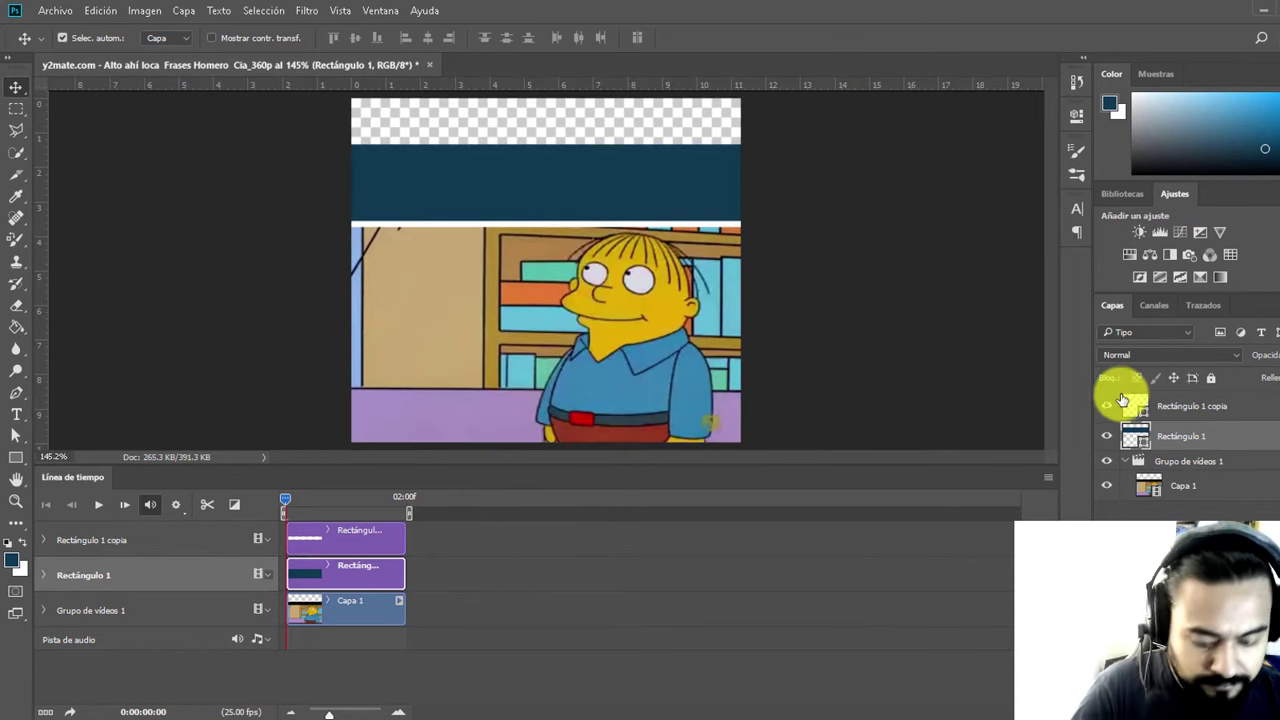
key(ctrl+t)
drag(557, 142, 560, 93)
key(Return)
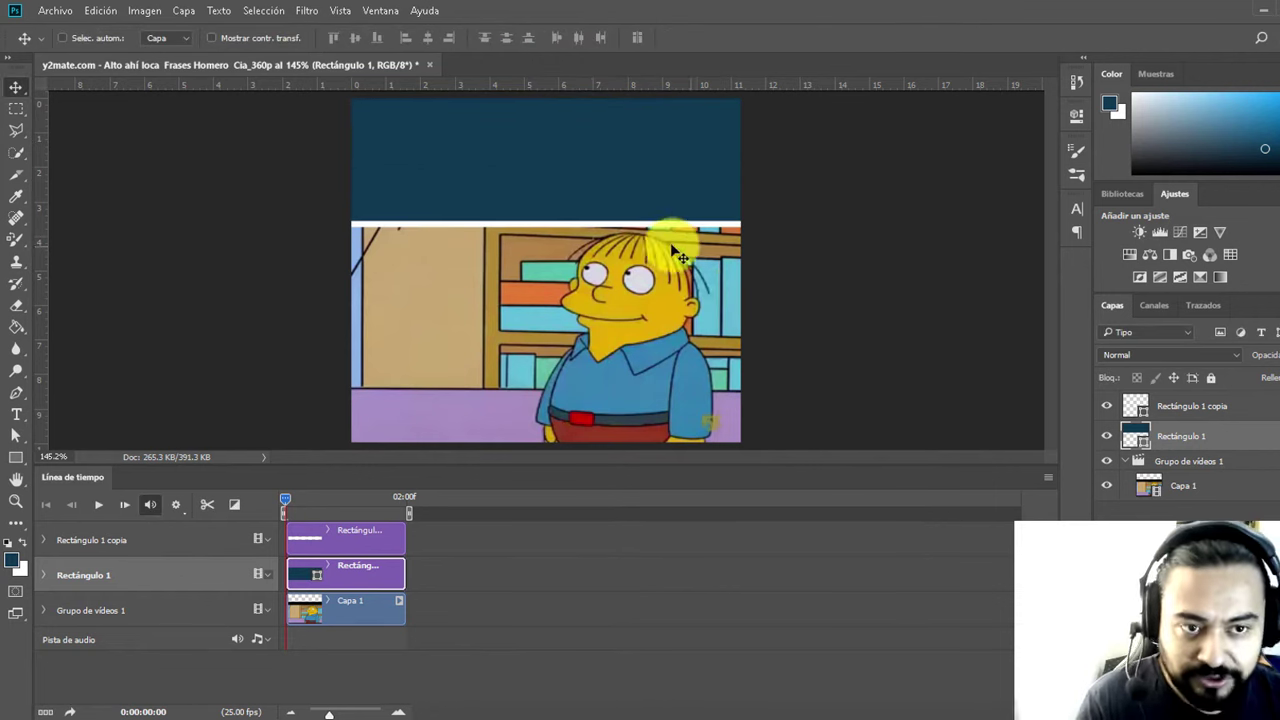
mouse_move(658, 695)
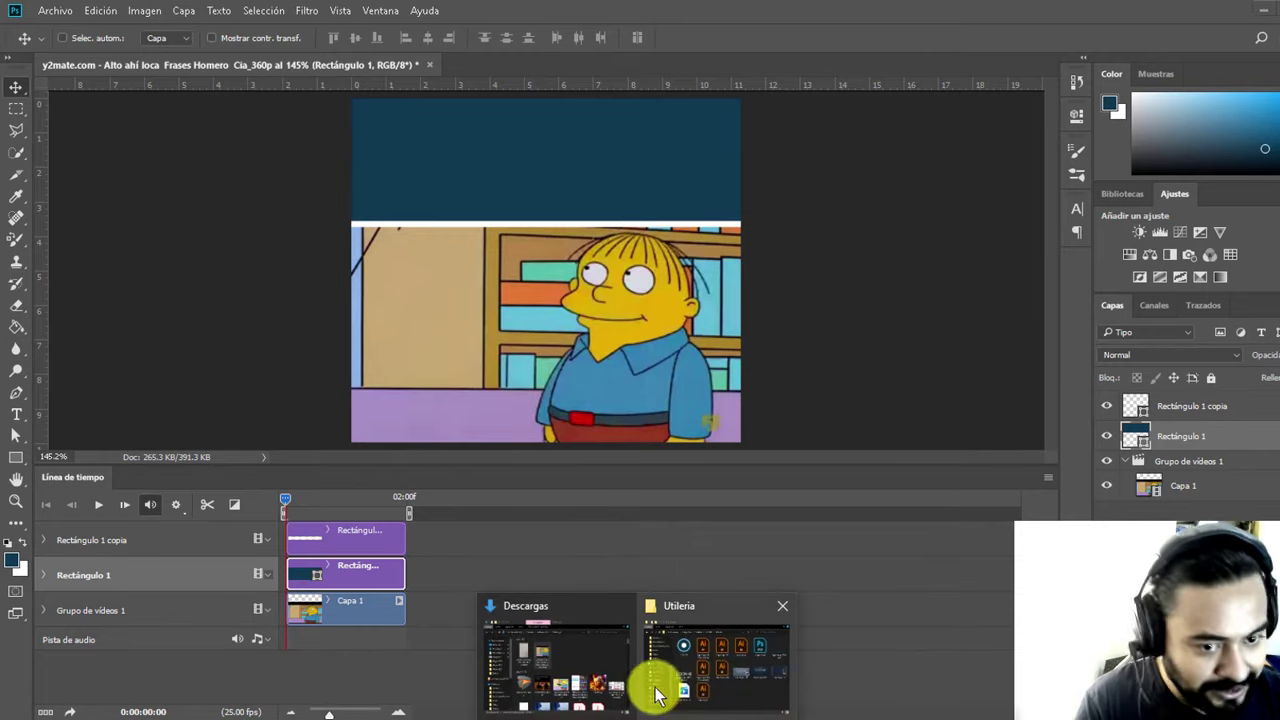
Step: Place login-logo-2021-azul from the Utilería folder into the document
click(690, 675)
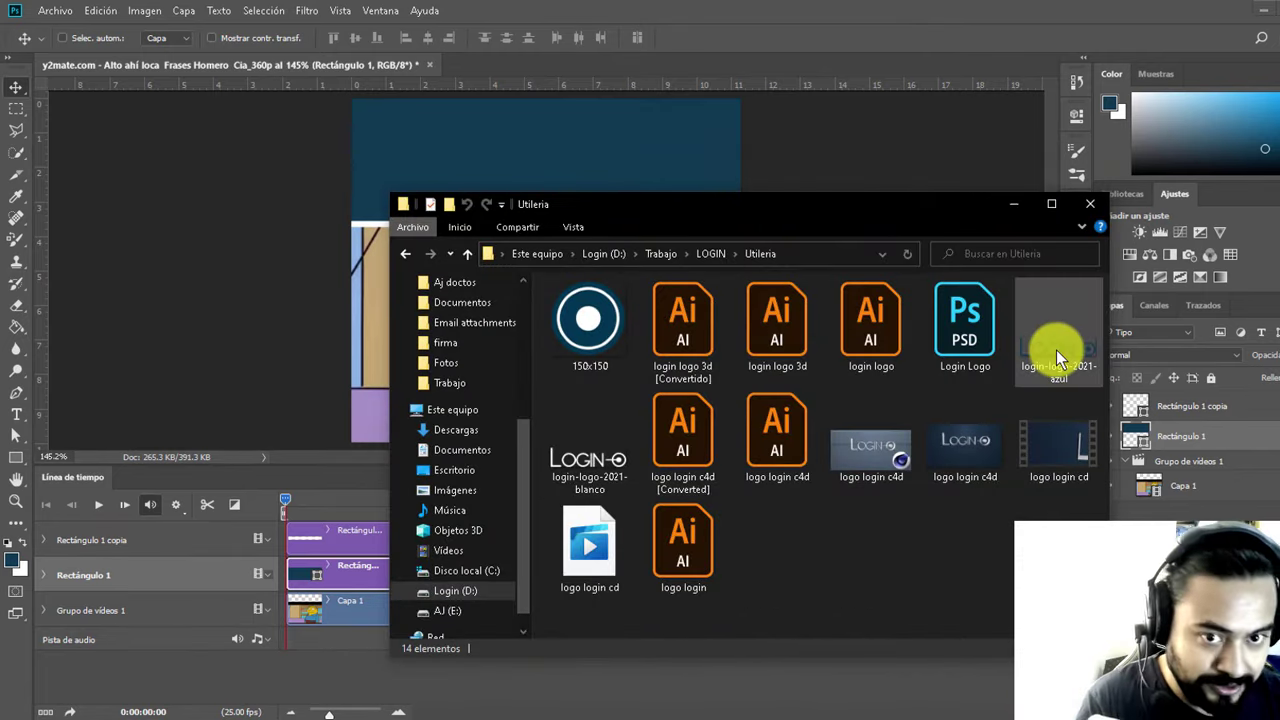
mouse_move(1056, 350)
mouse_down()
mouse_move(320, 380)
mouse_move(1057, 400)
mouse_up()
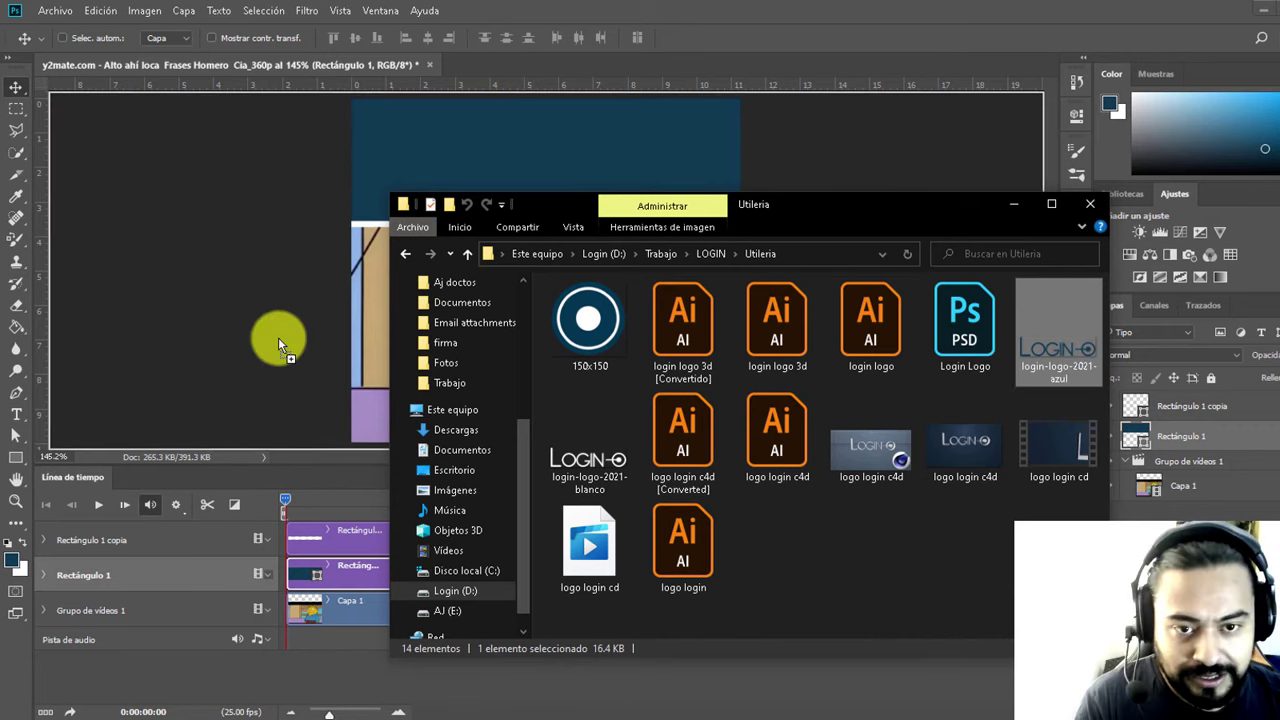
mouse_move(1087, 355)
mouse_down()
mouse_move(380, 322)
mouse_move(630, 315)
mouse_move(607, 303)
mouse_up()
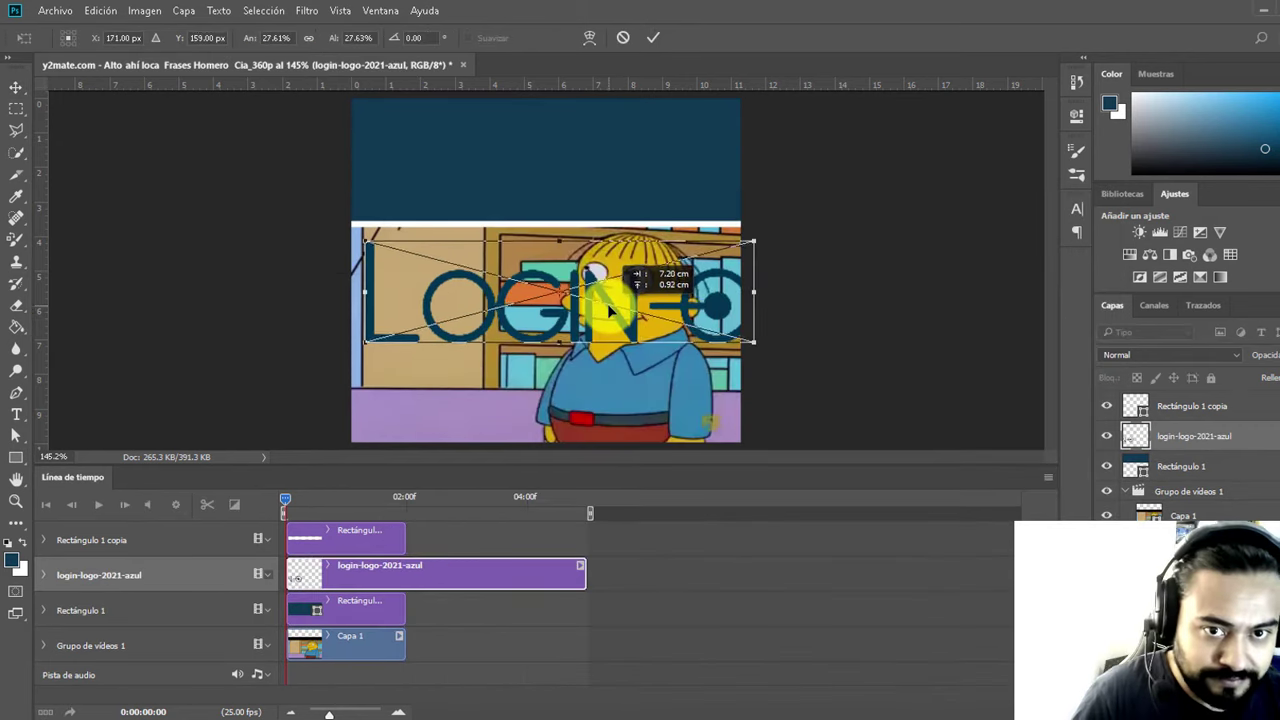
Step: Shrink the logo and move it into the footage's bottom-left corner
drag(748, 336, 437, 273)
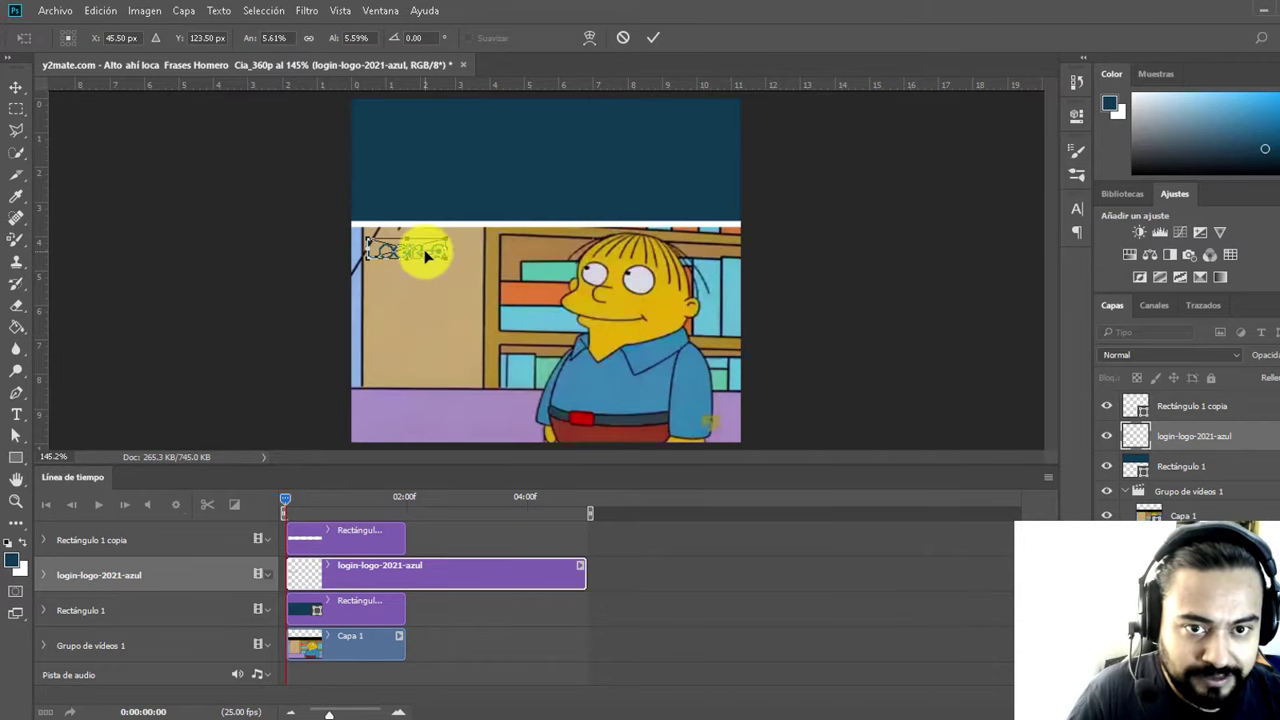
drag(423, 253, 421, 425)
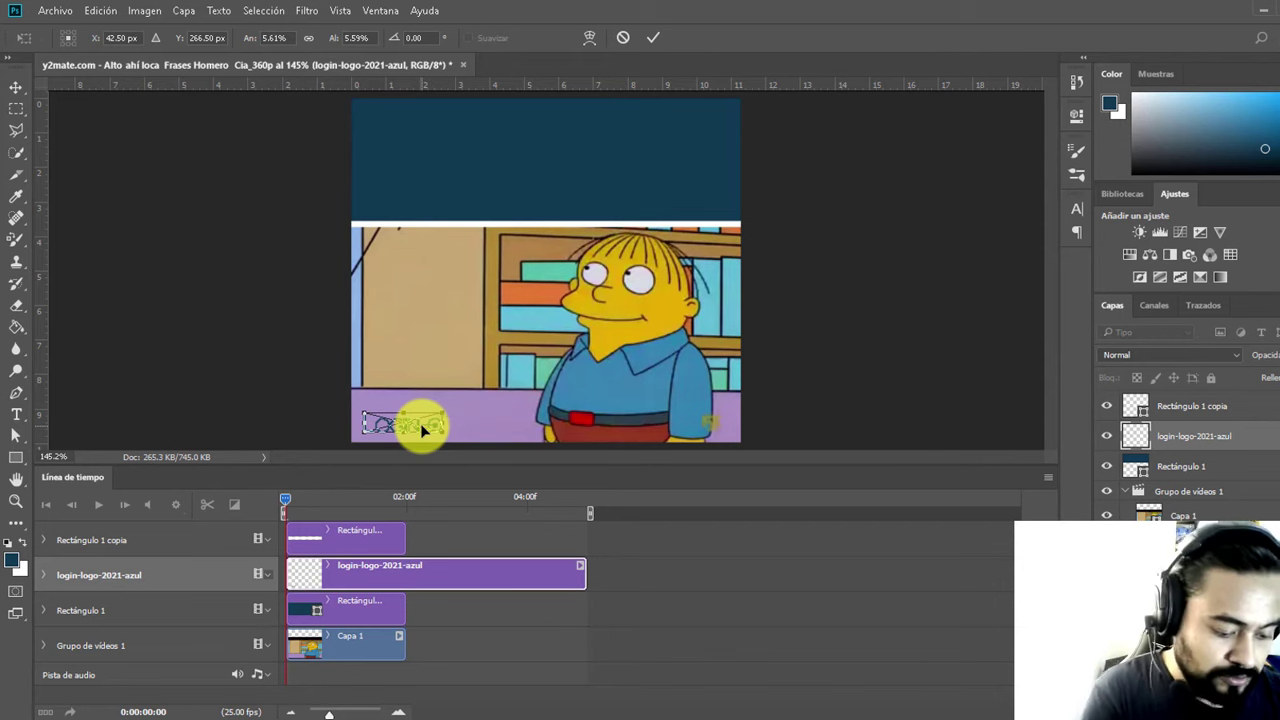
click(1145, 461)
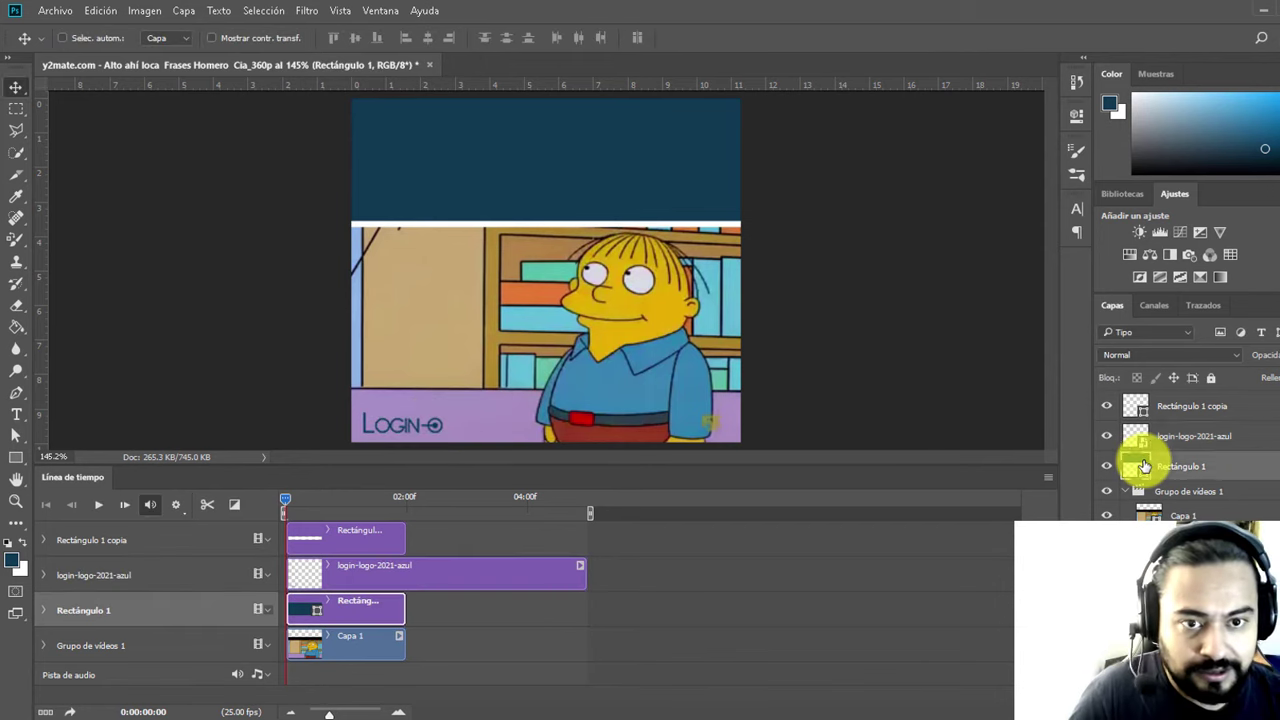
click(1197, 440)
click(1183, 410)
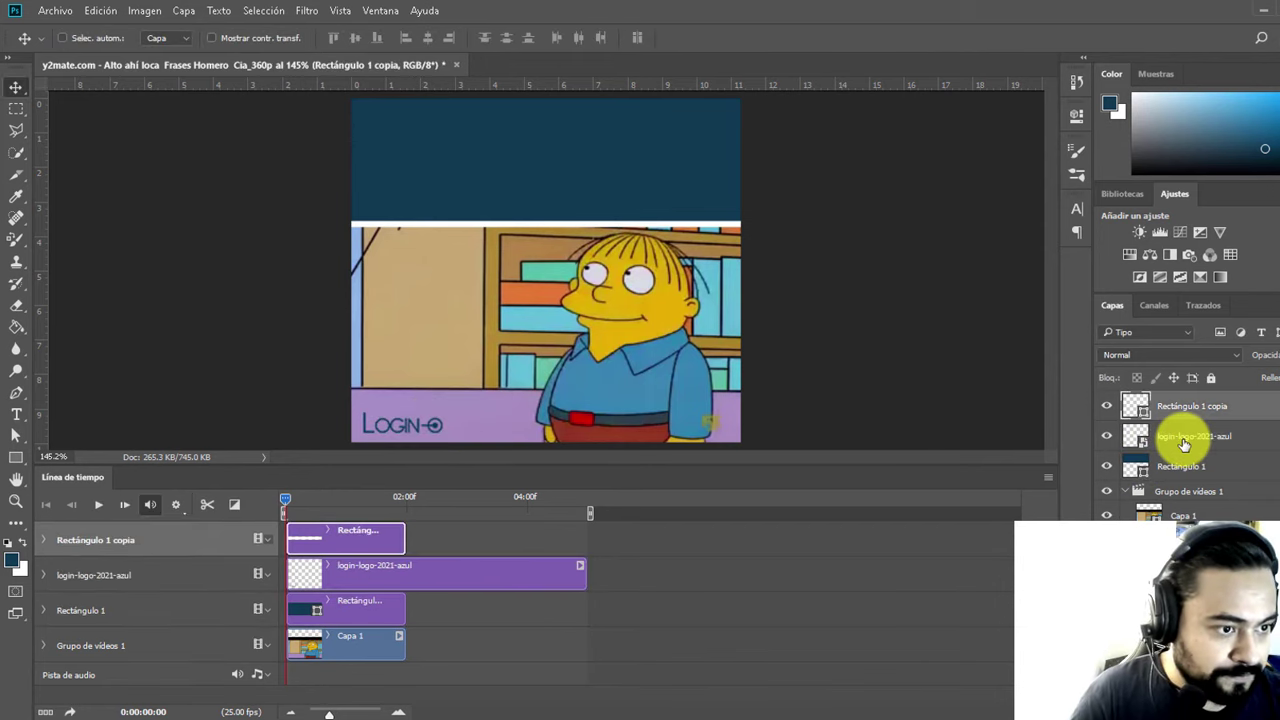
Step: Add a white Color Overlay to the logo, trim its clip to 02:00, and play the timeline
click(1180, 440)
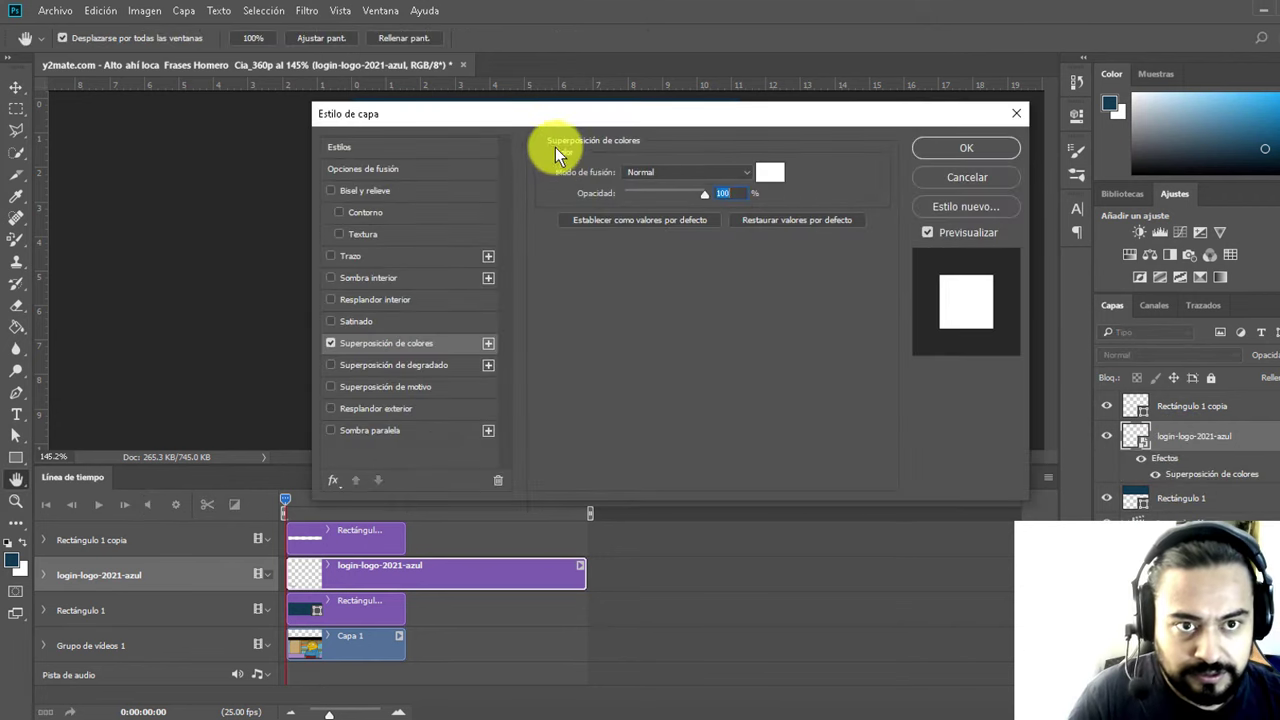
drag(555, 147, 880, 157)
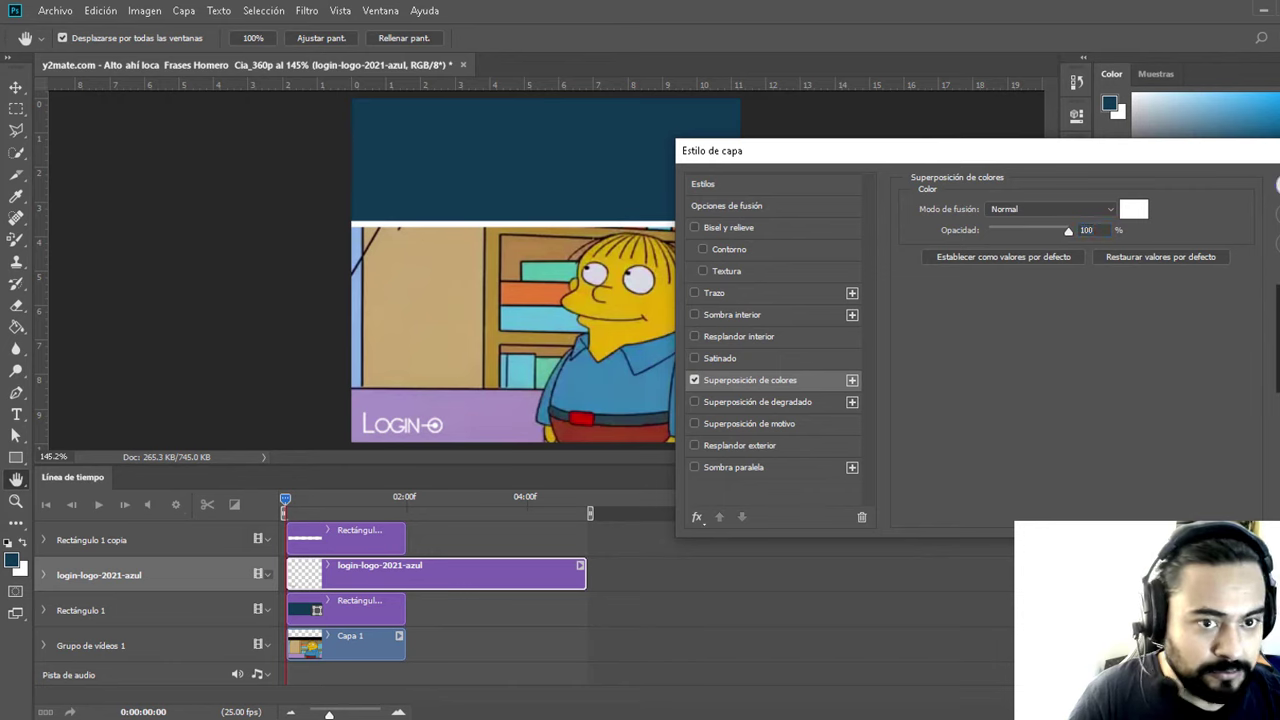
key(Return)
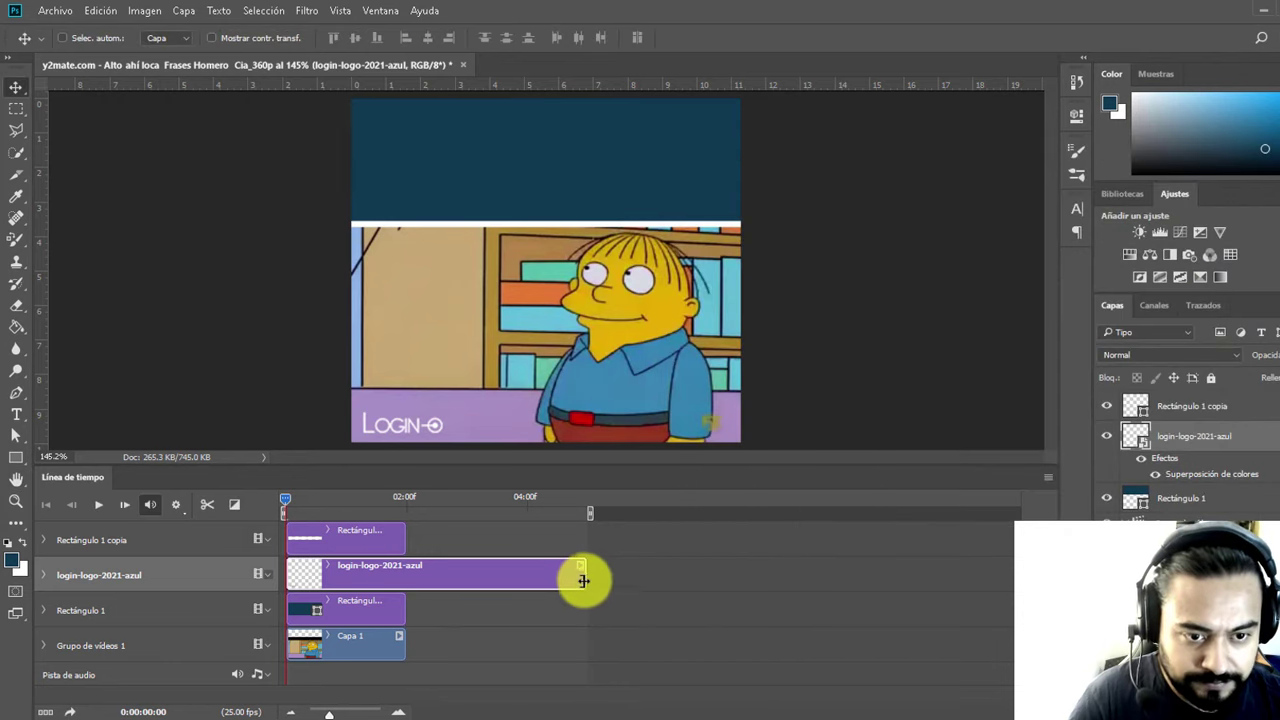
drag(585, 580, 405, 580)
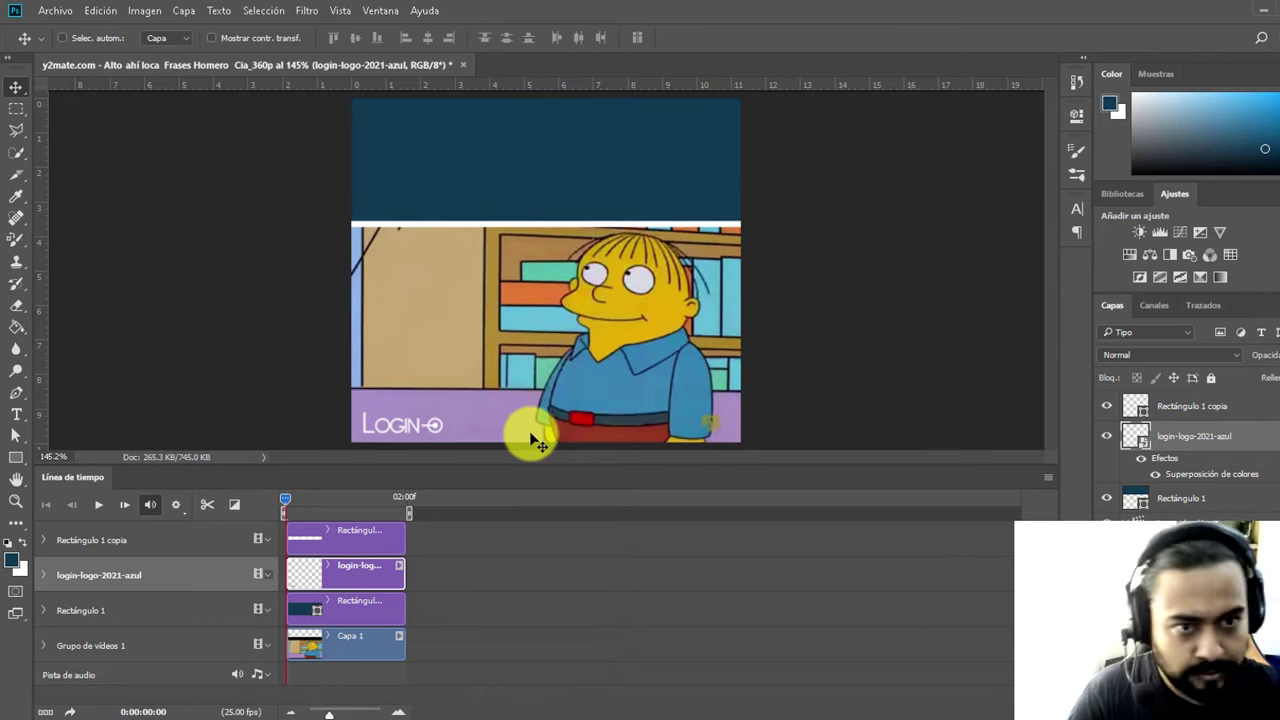
key(space)
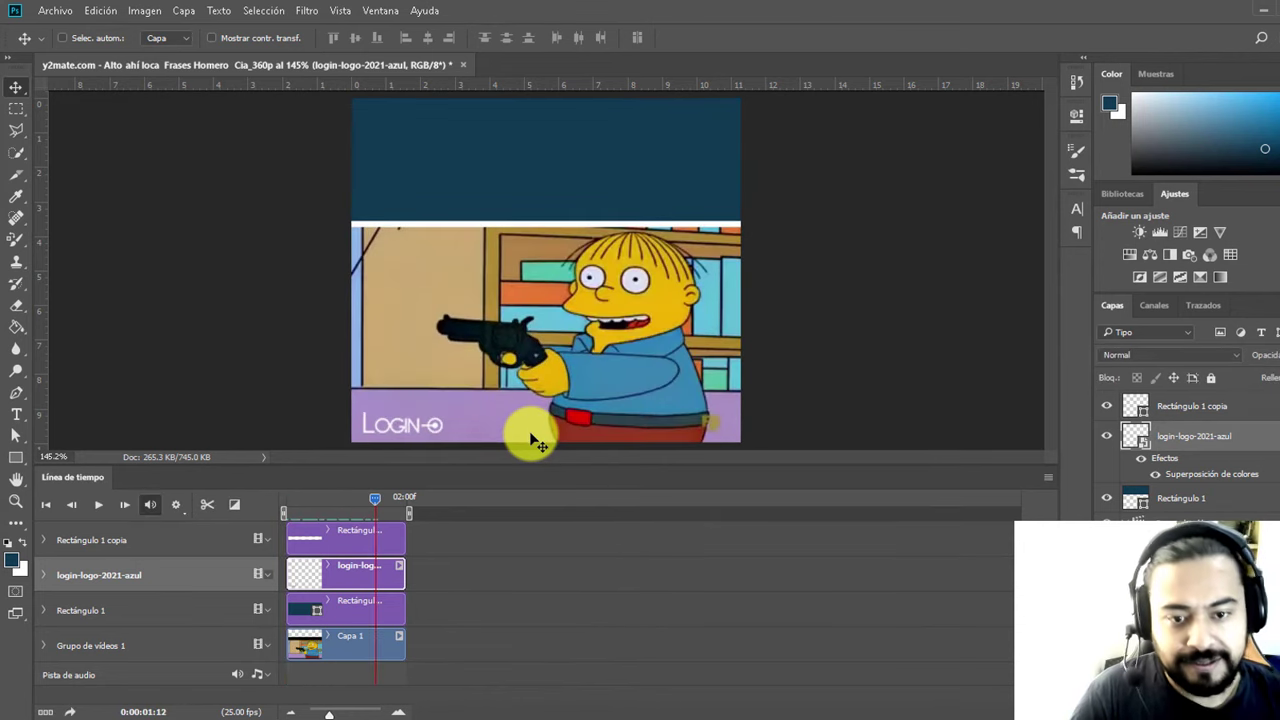
Step: Create a 30 pt paragraph text box across the top blue banner
click(16, 414)
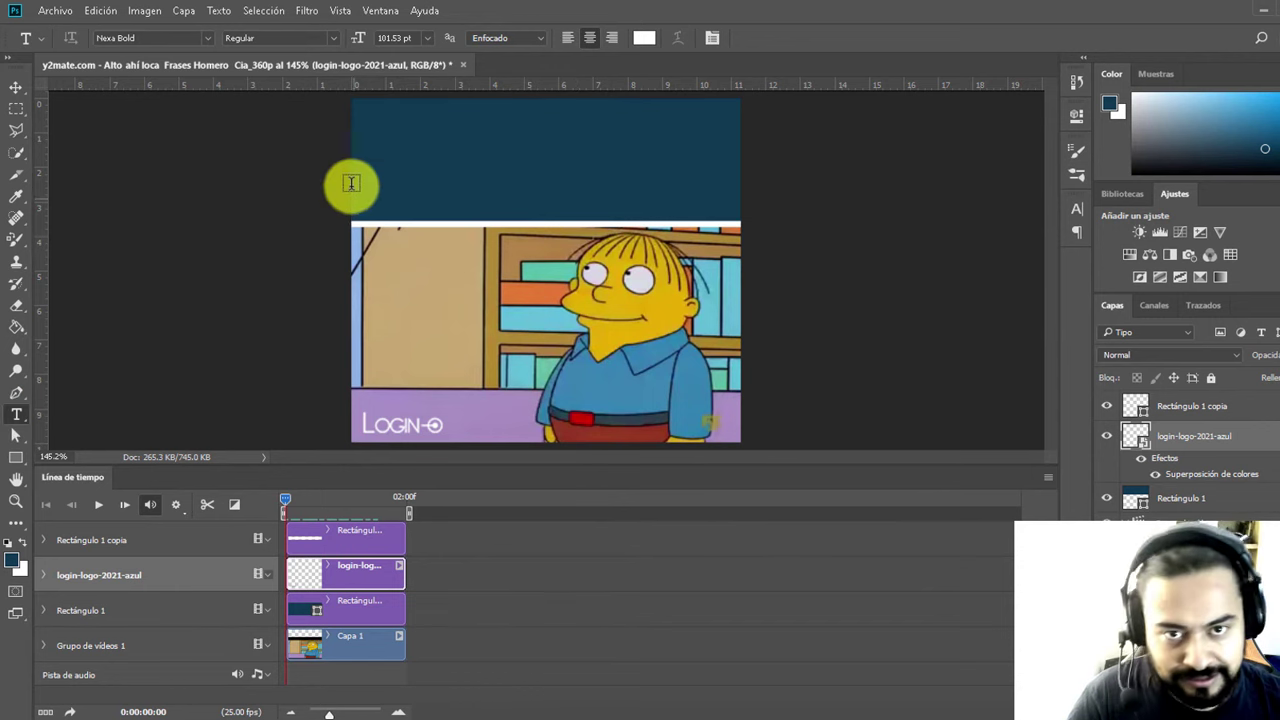
drag(368, 122, 720, 210)
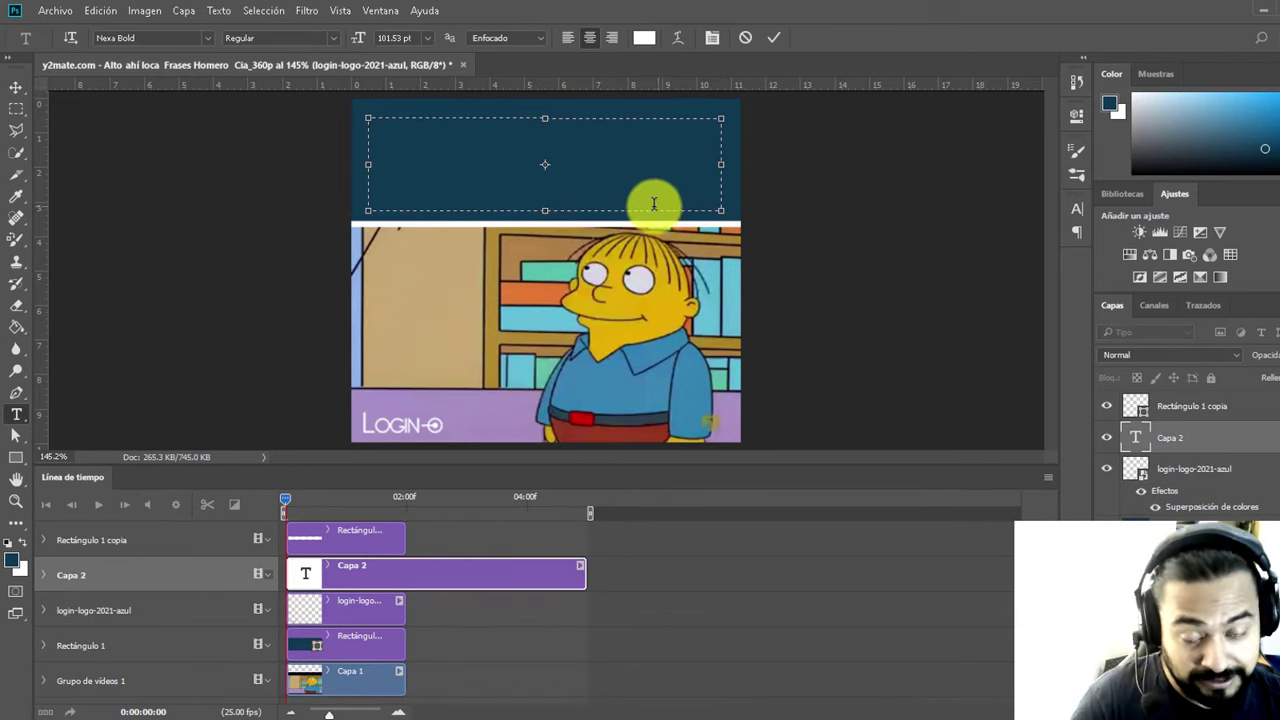
click(709, 35)
click(957, 255)
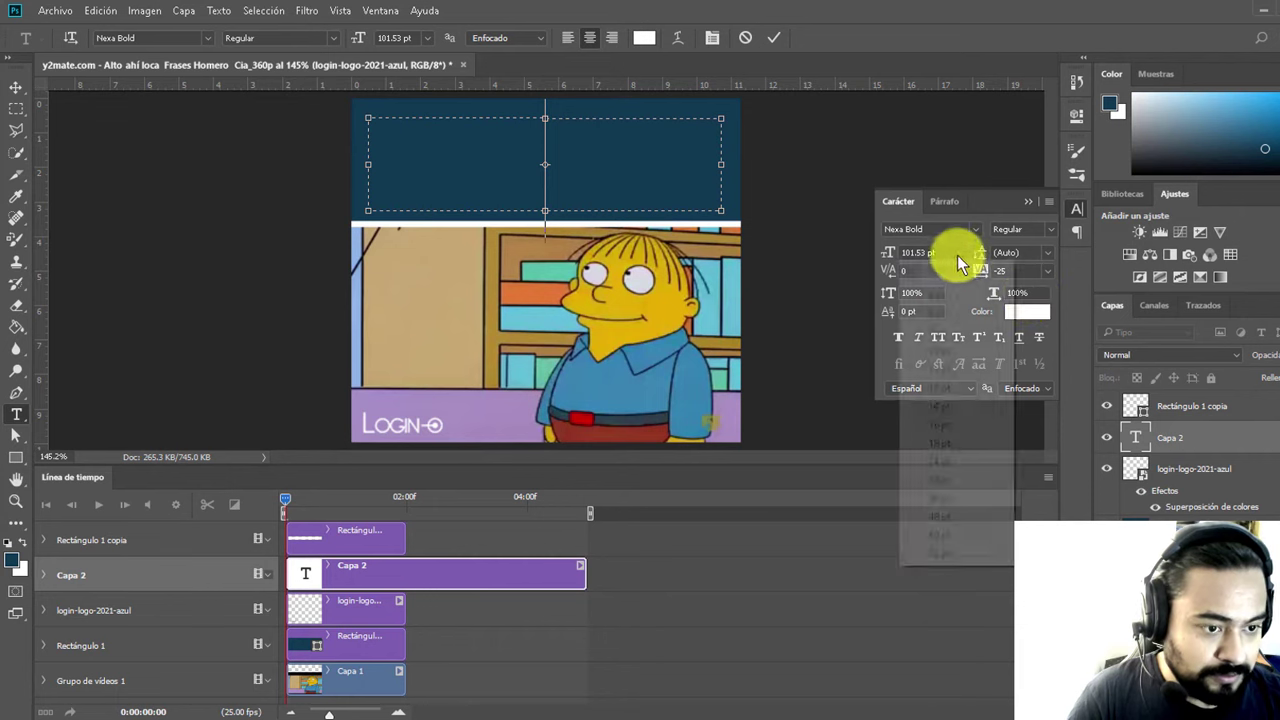
click(951, 479)
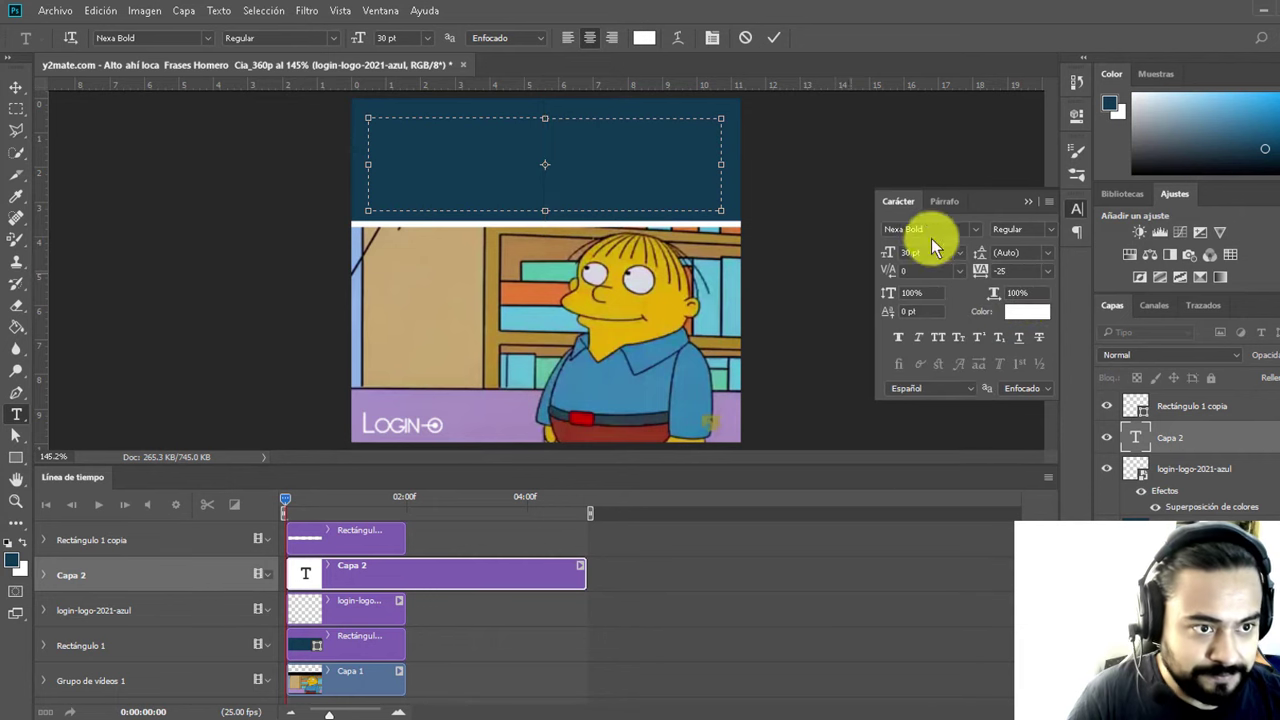
text(SXSXS)
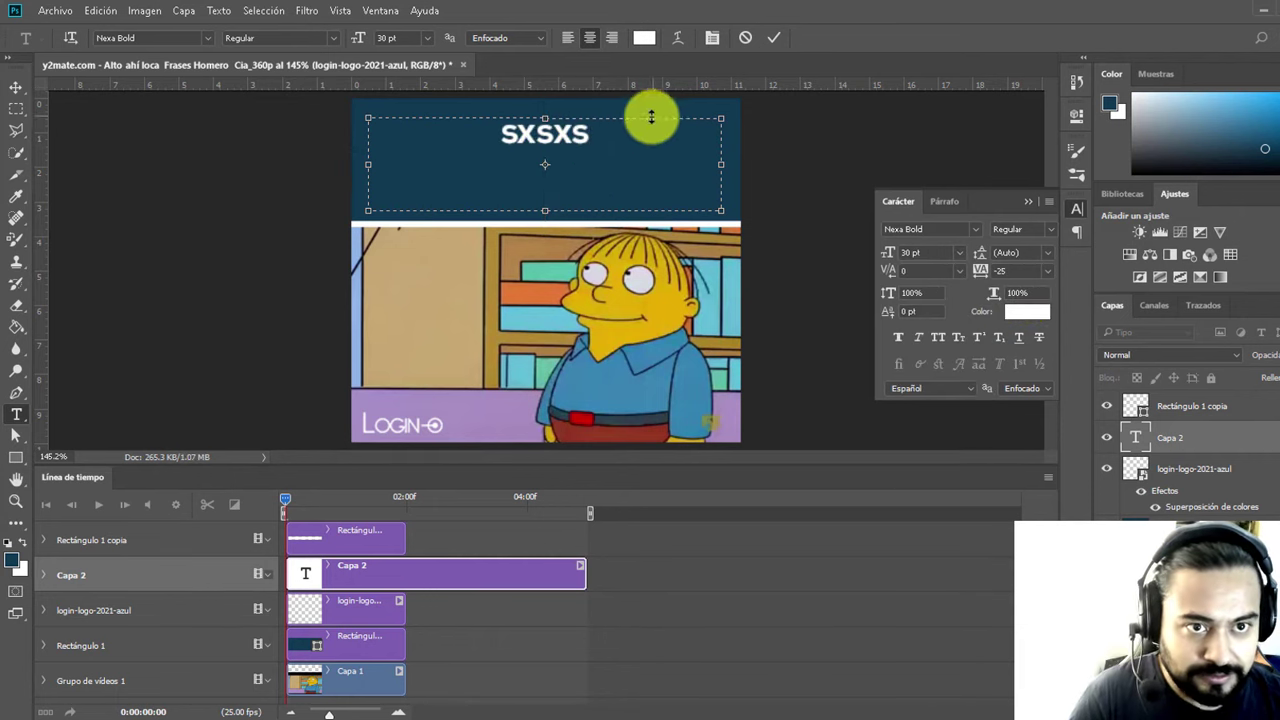
click(1025, 202)
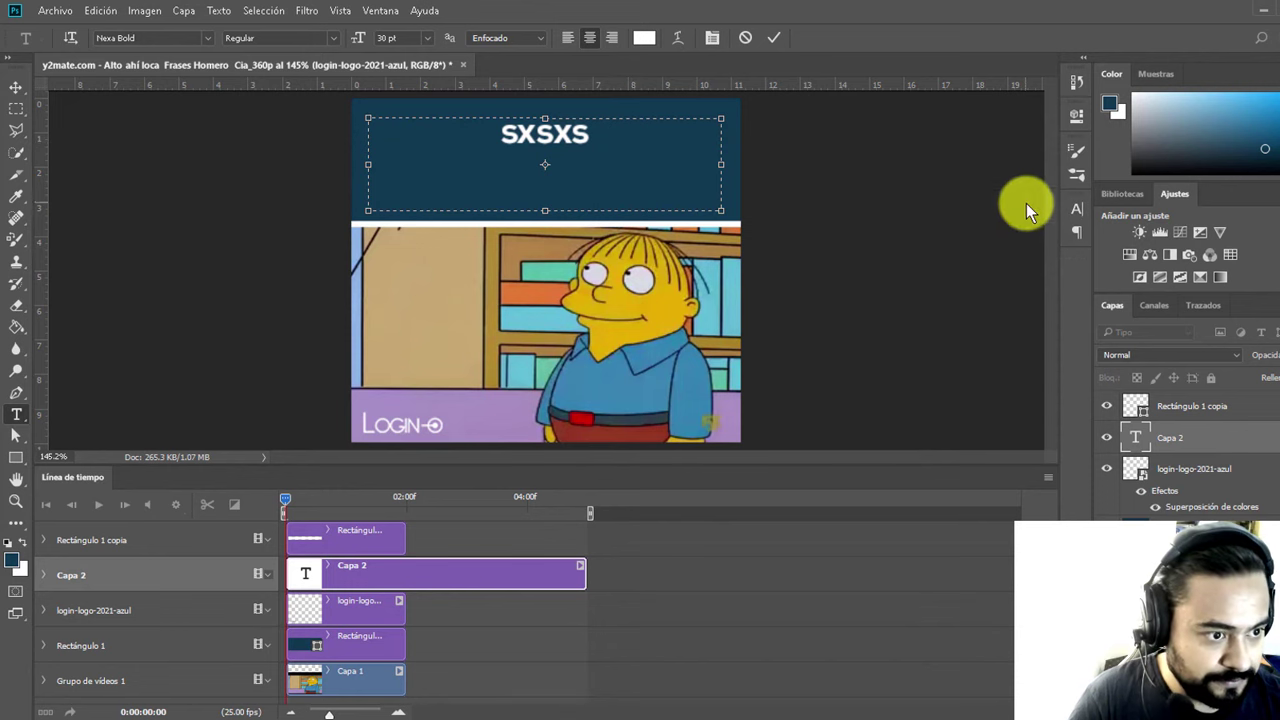
Step: Type the caption so it reads 'CUANDO LA COMPETENCIA ME' and select all its text
double_click(1130, 436)
text(CUANDO LA)
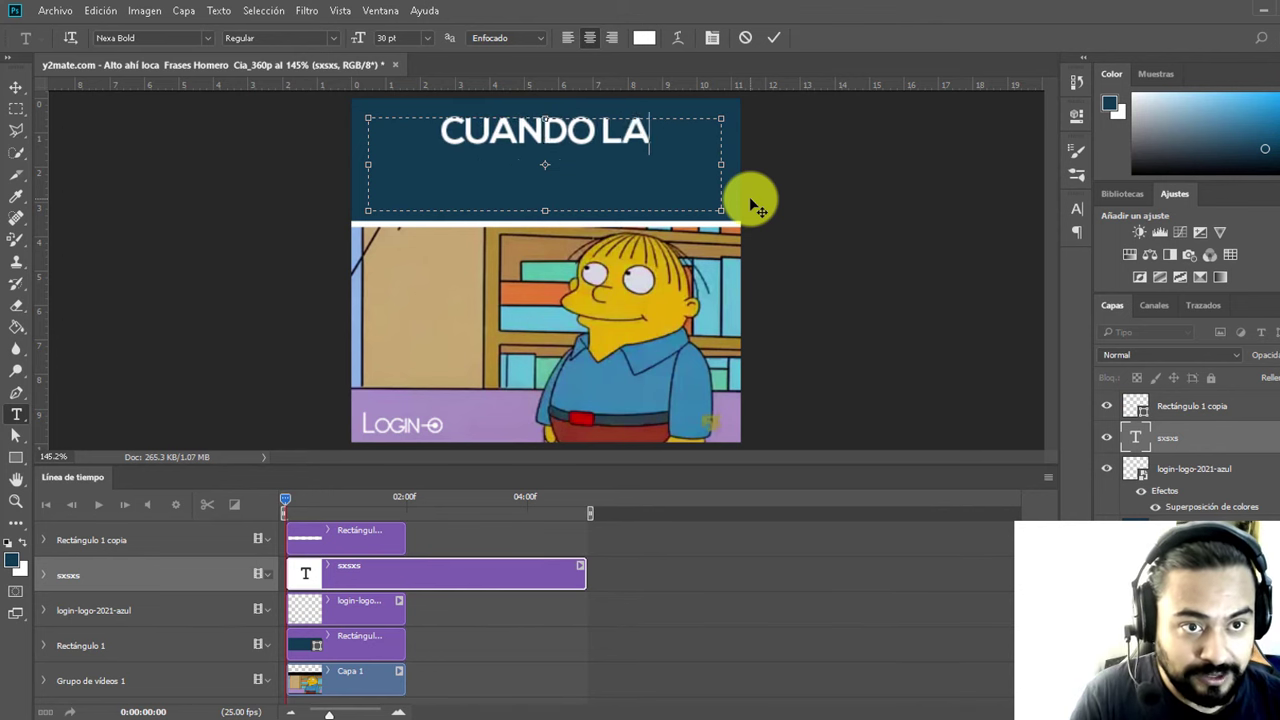
text(COMPETEN)
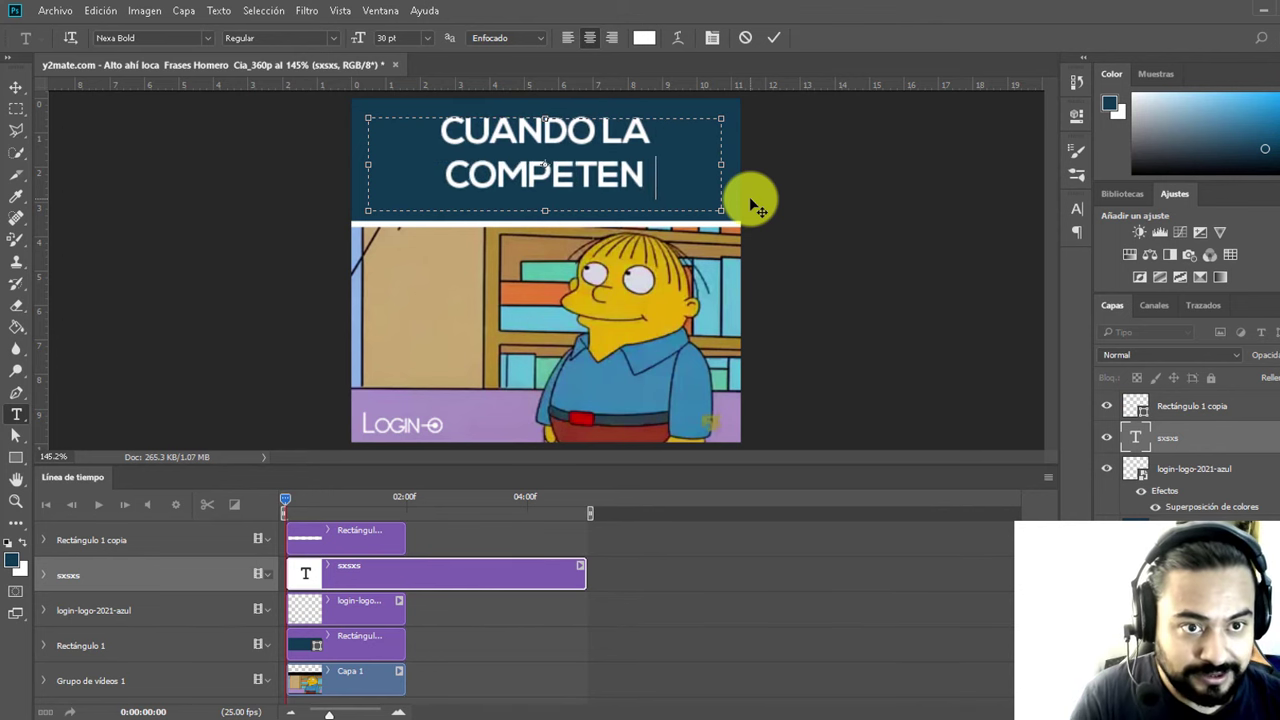
text(CIA M E)
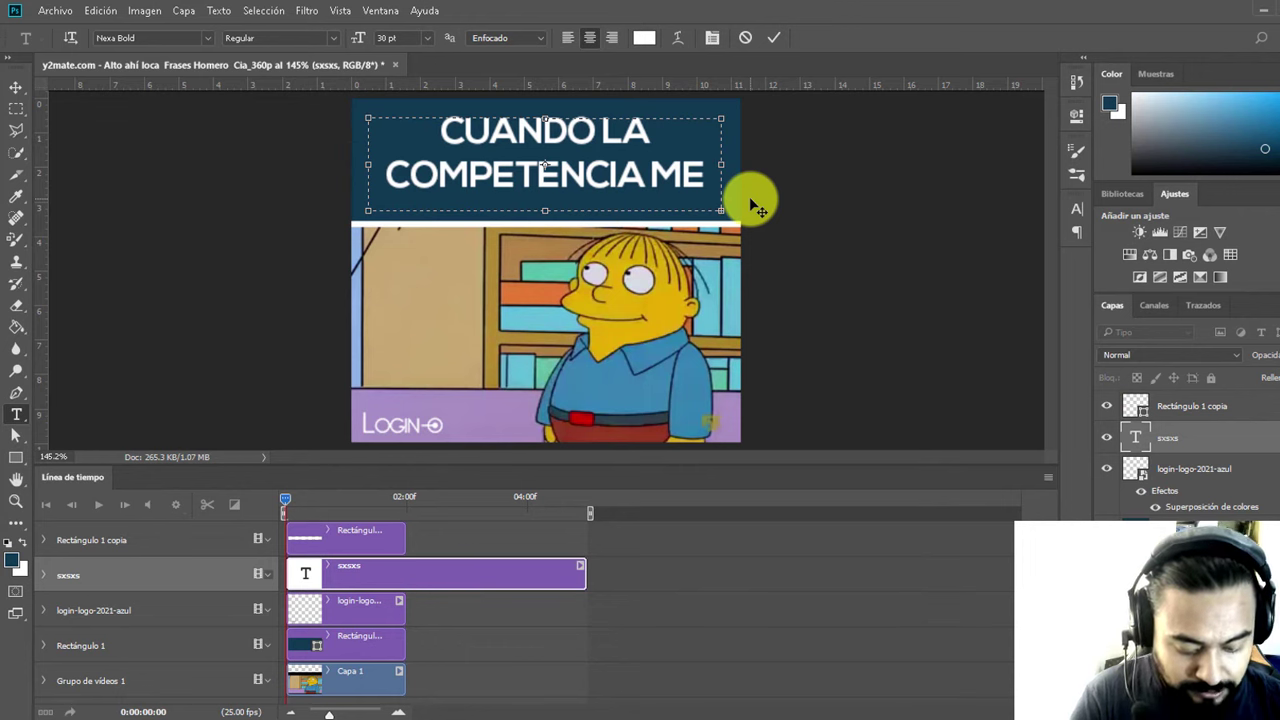
right_click(614, 177)
click(650, 186)
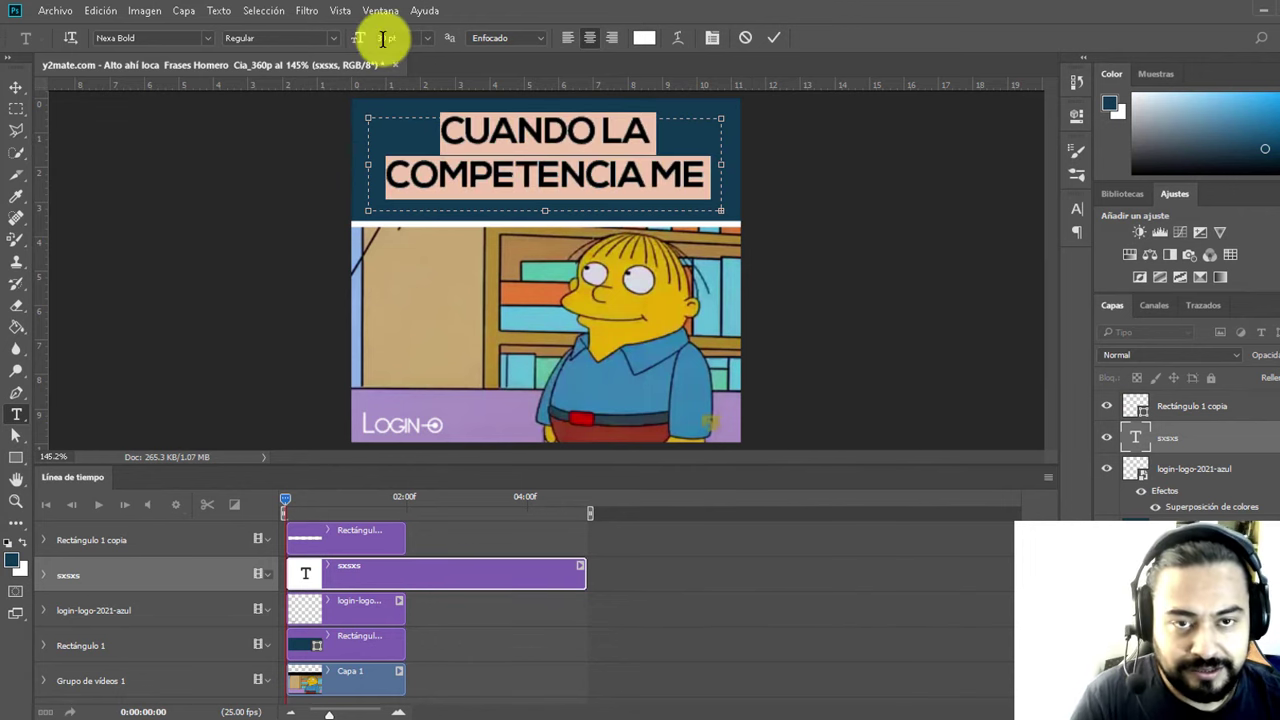
Step: Set the selected caption in Oswald Regular and commit the text layer
click(208, 38)
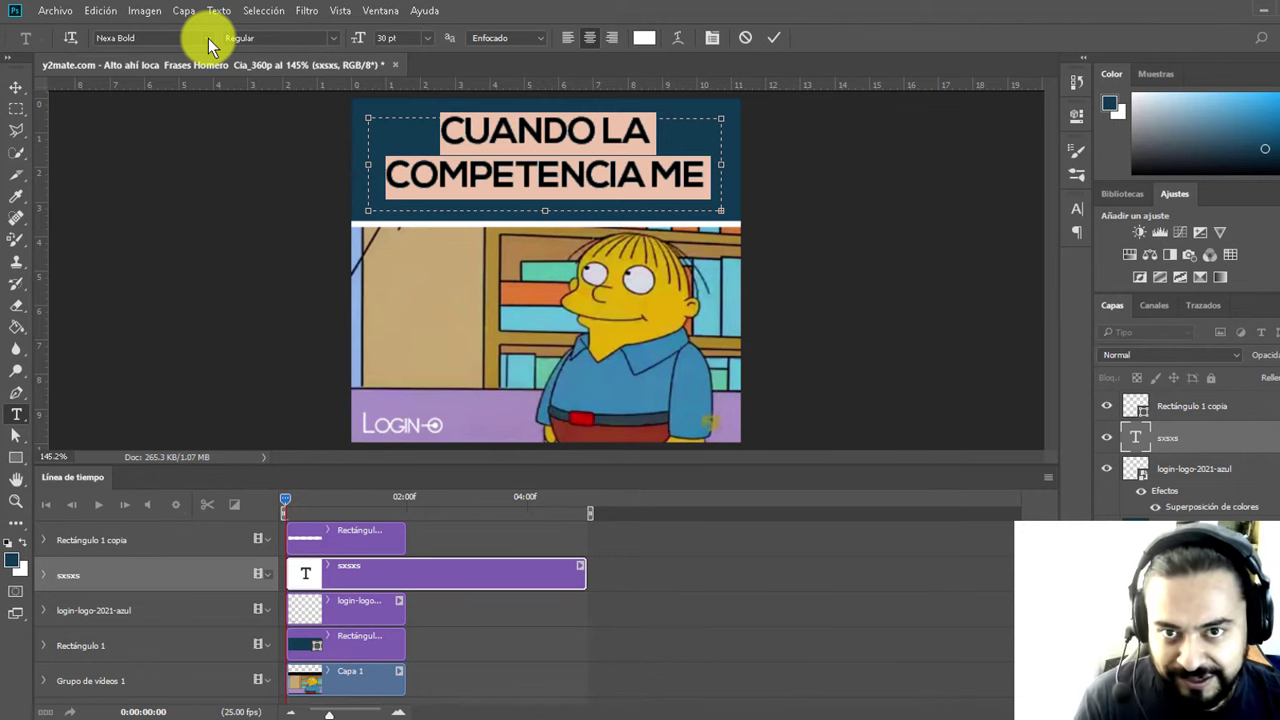
click(208, 38)
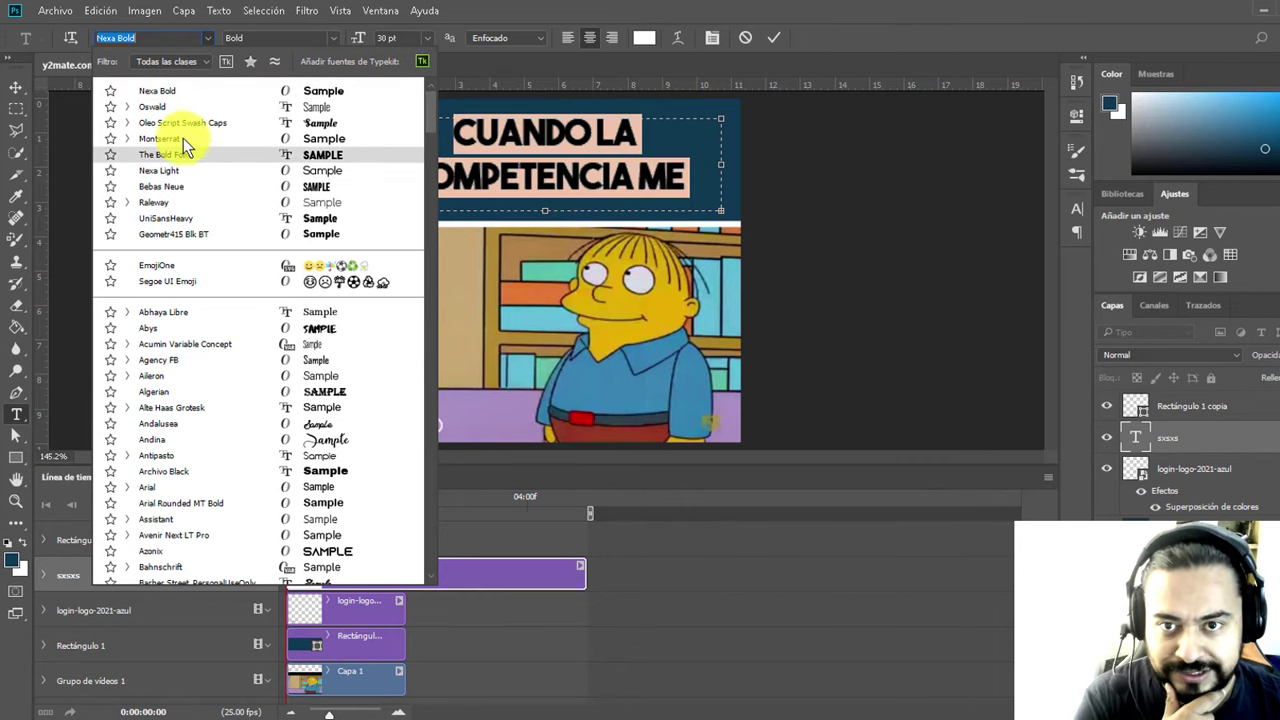
click(174, 110)
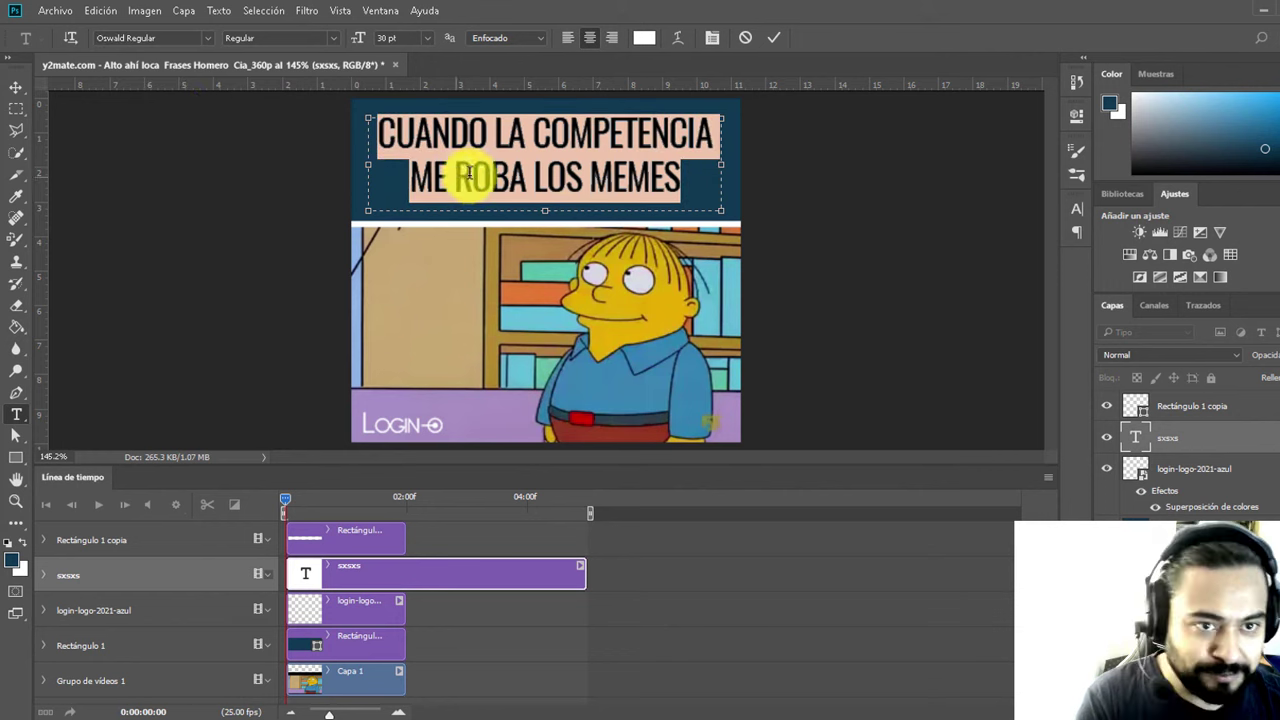
key(ctrl+Return)
Step: Trim the caption clip to end at 02:00, preview the meme, and rewind the playhead to 0:00
key(v)
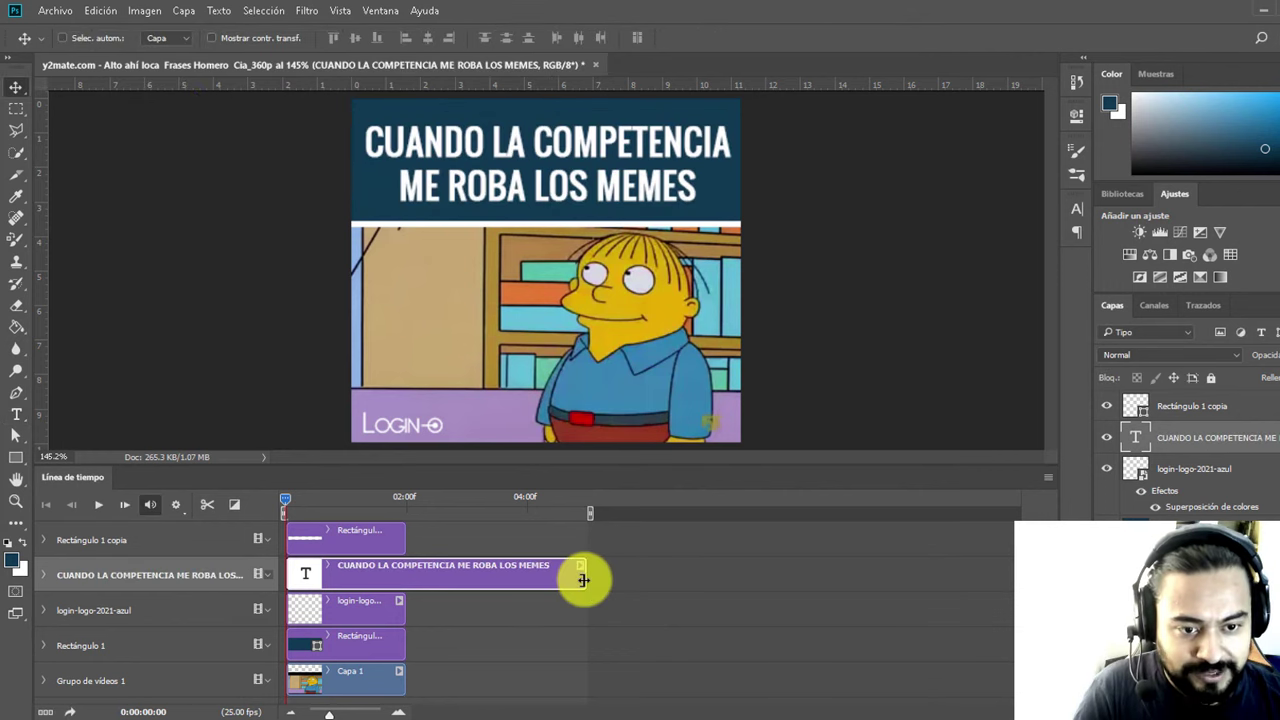
drag(583, 580, 405, 582)
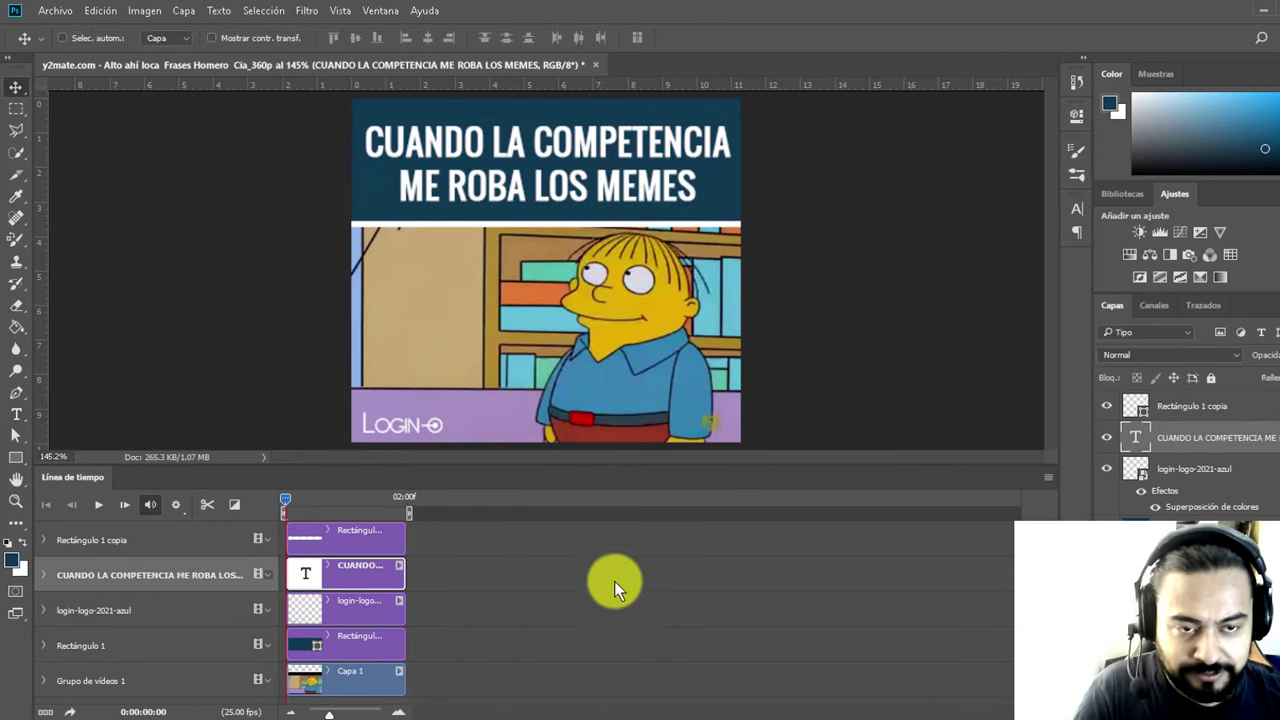
key(space)
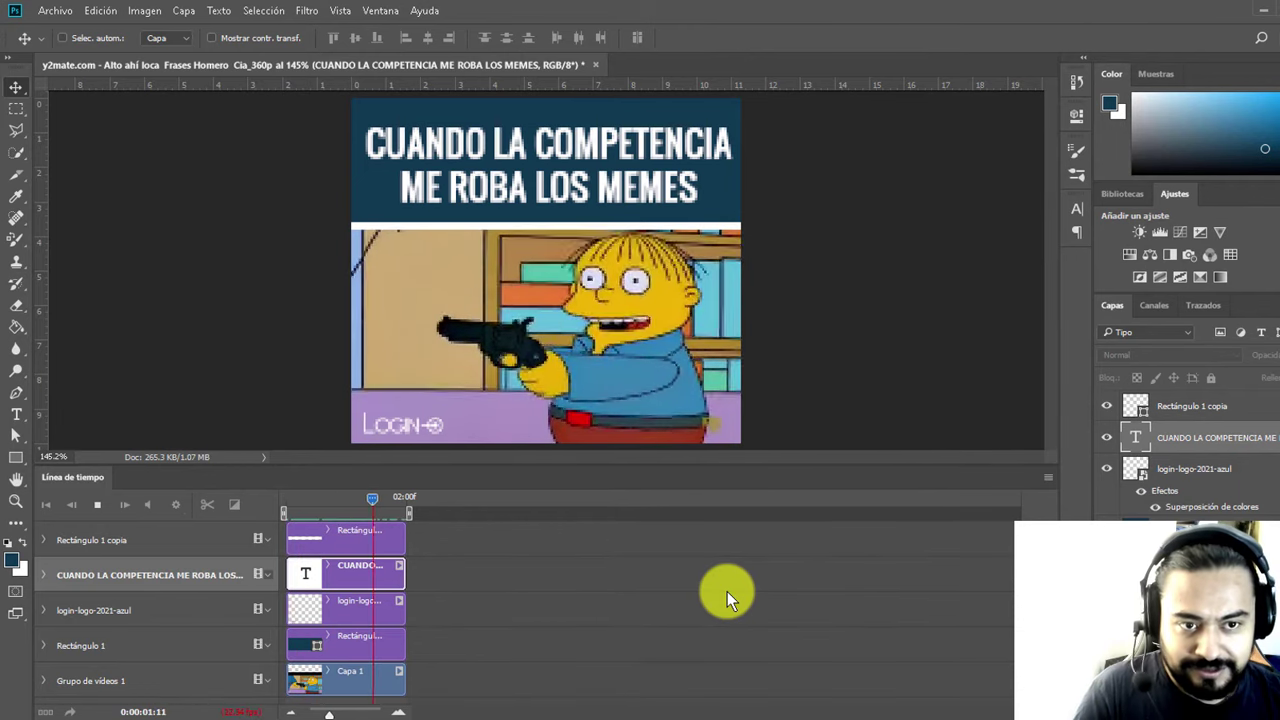
key(space)
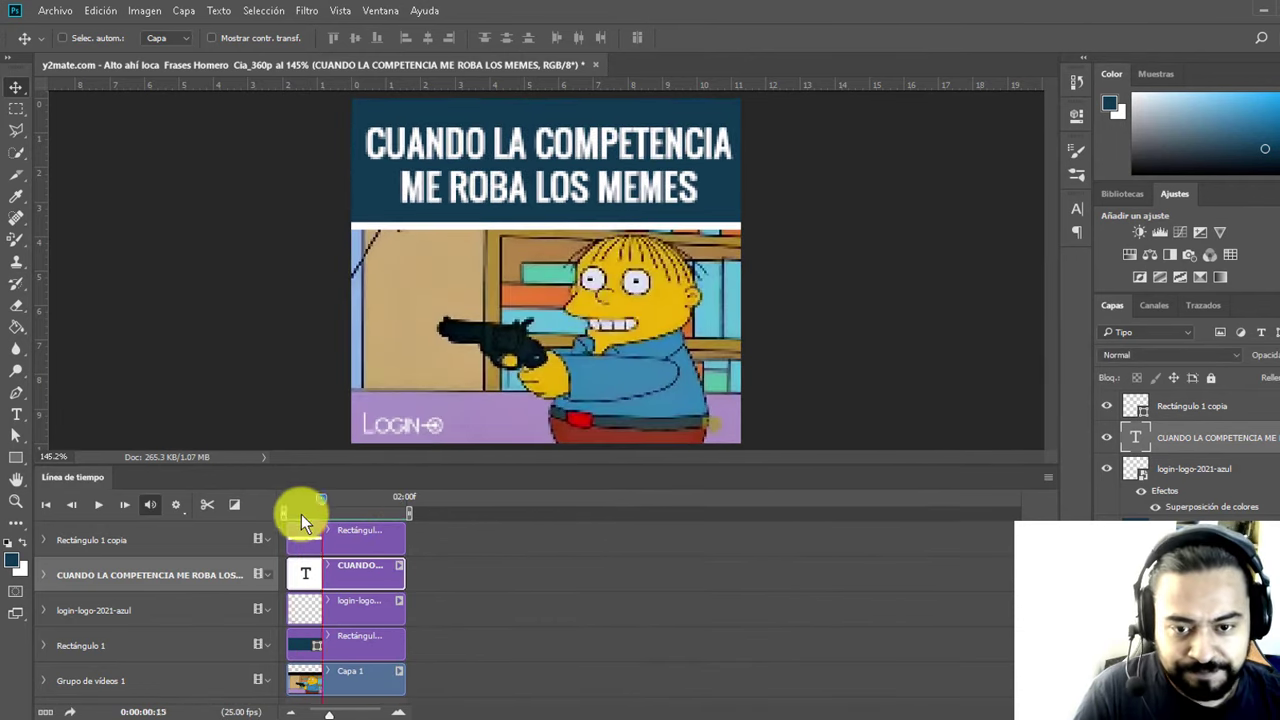
drag(402, 497, 270, 520)
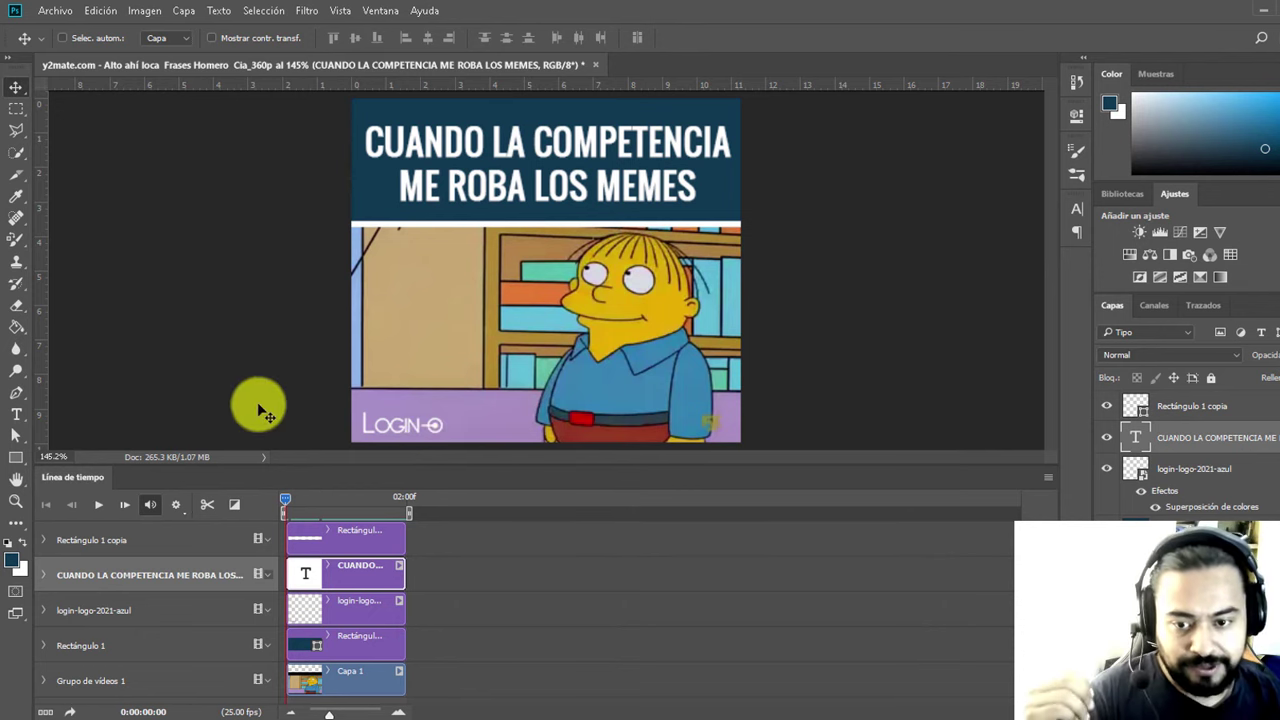
Step: Create a second, new audio track below the video tracks
scroll(492, 620, down, 1)
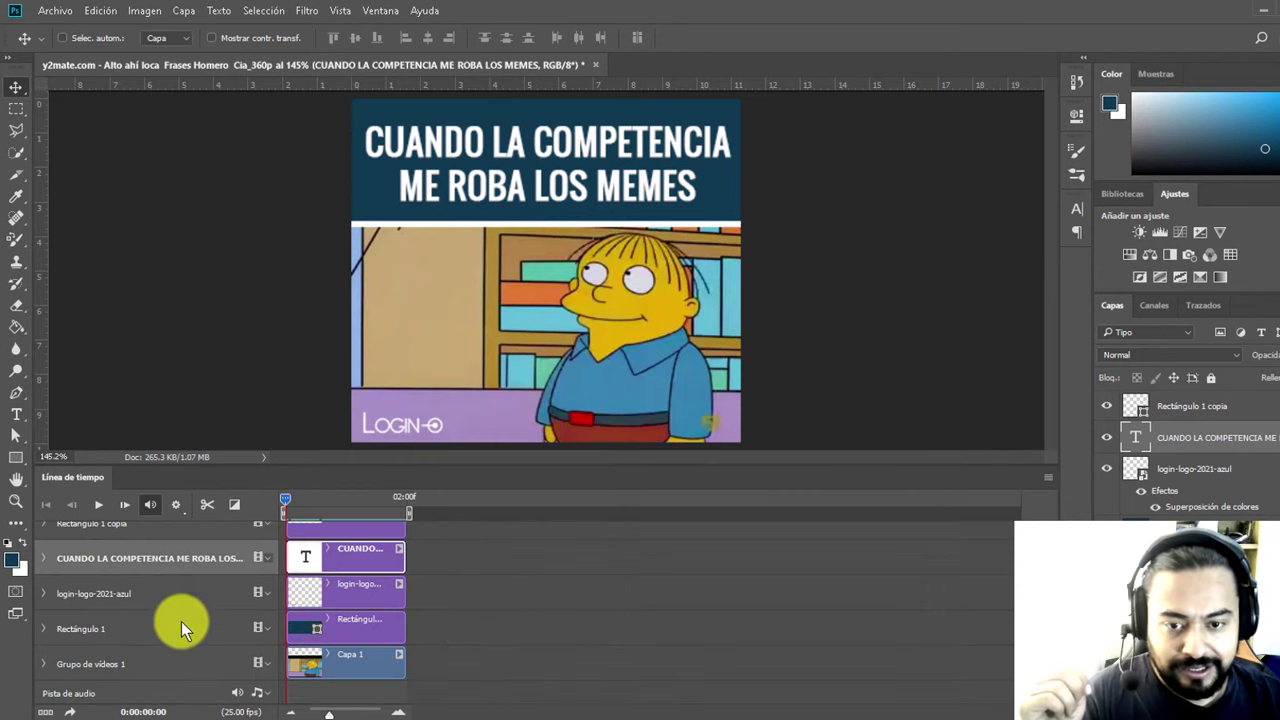
click(259, 692)
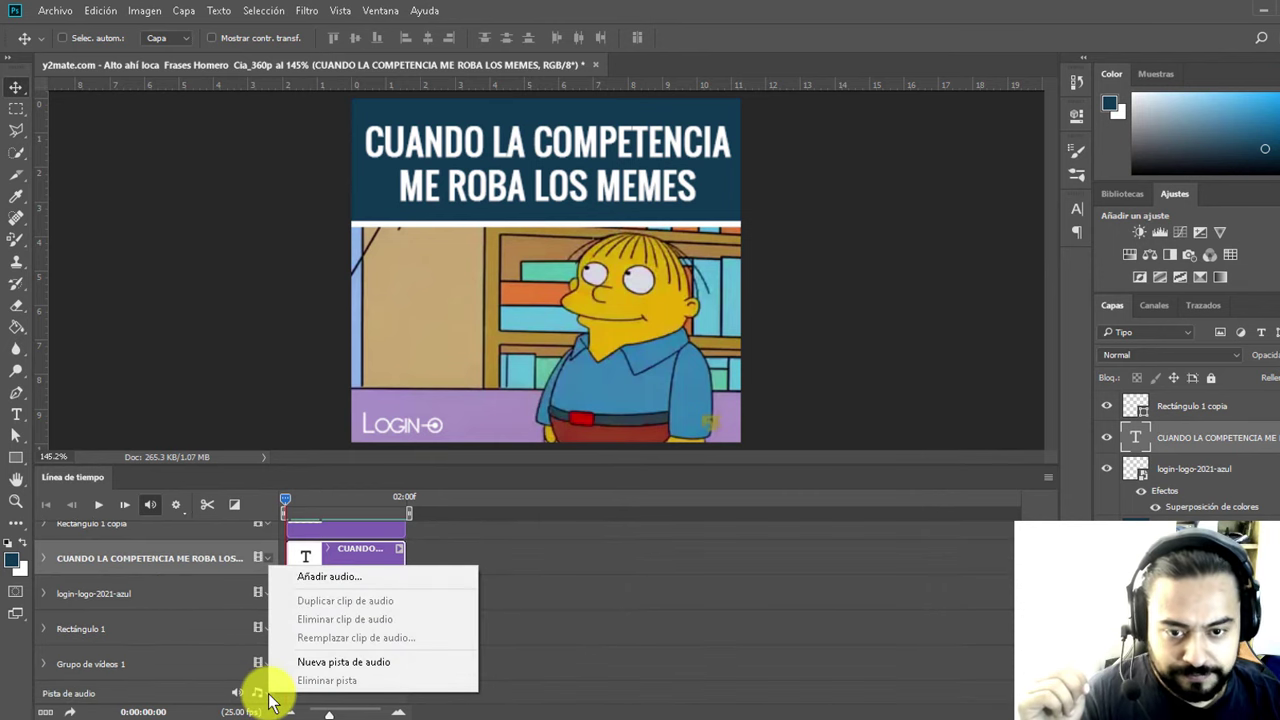
key(Escape)
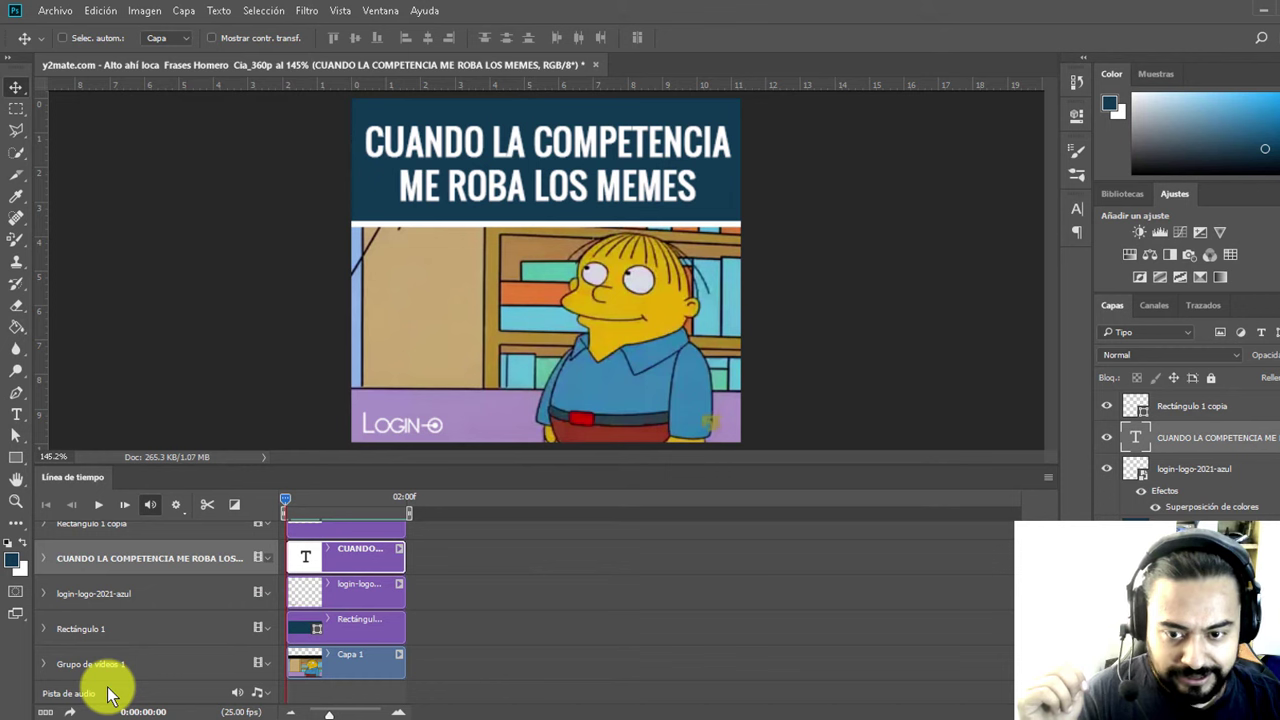
click(257, 692)
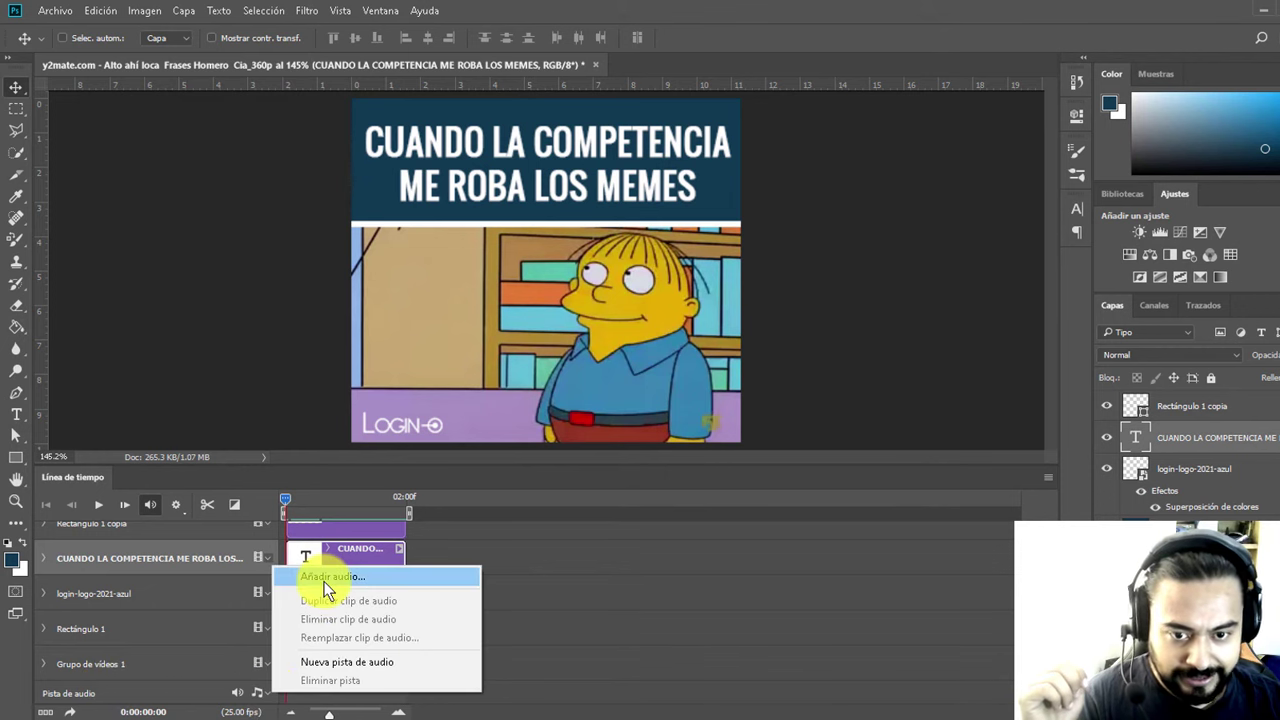
click(338, 659)
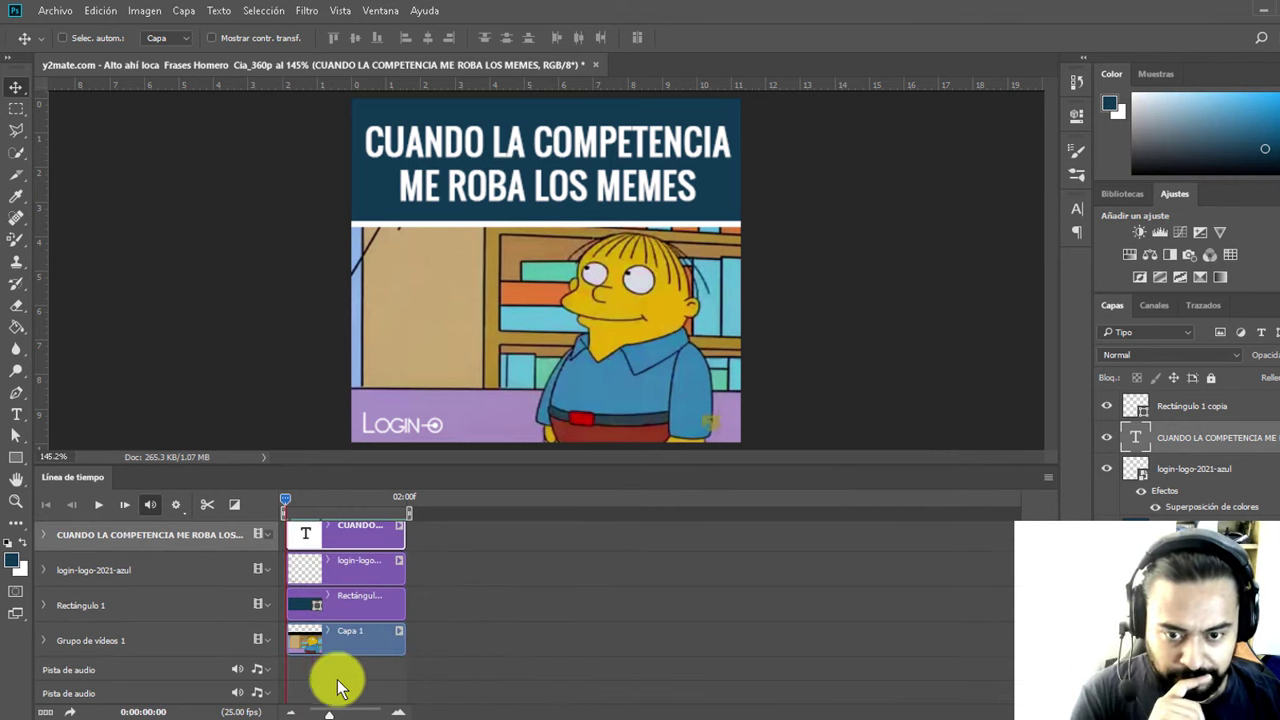
Step: Add the bensound-happiness music file to the first audio track
click(338, 682)
click(257, 669)
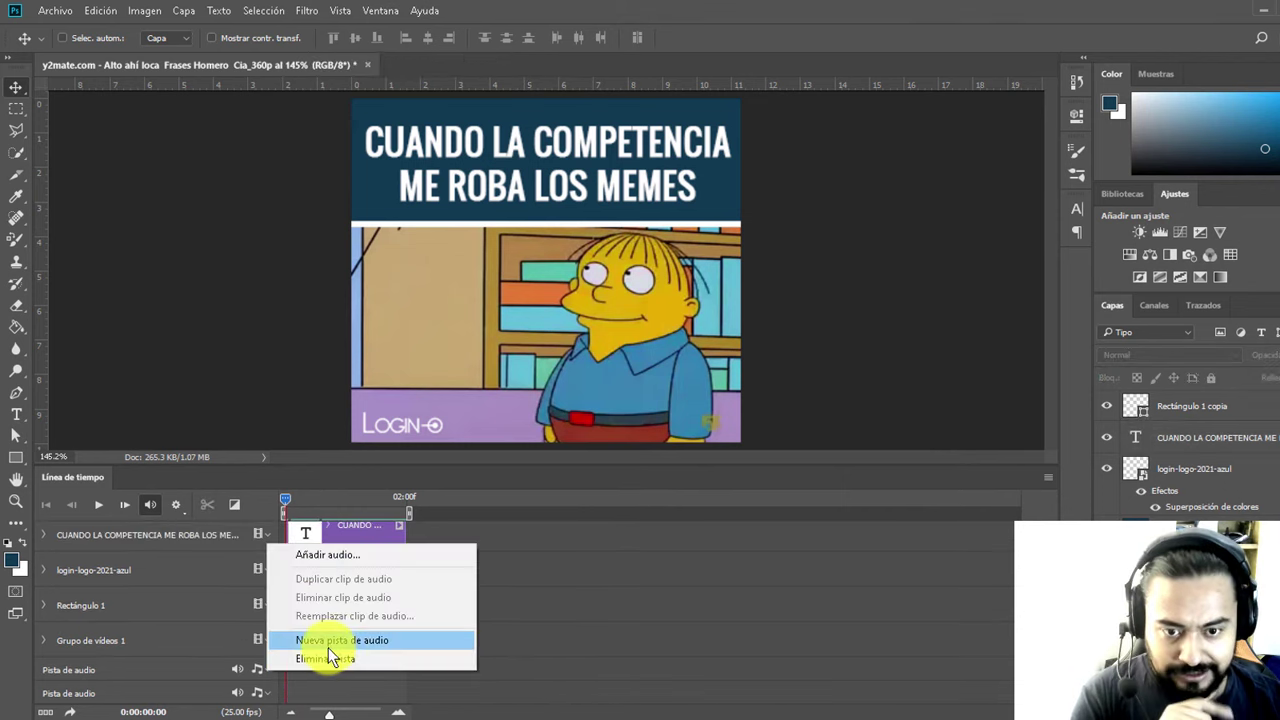
click(336, 556)
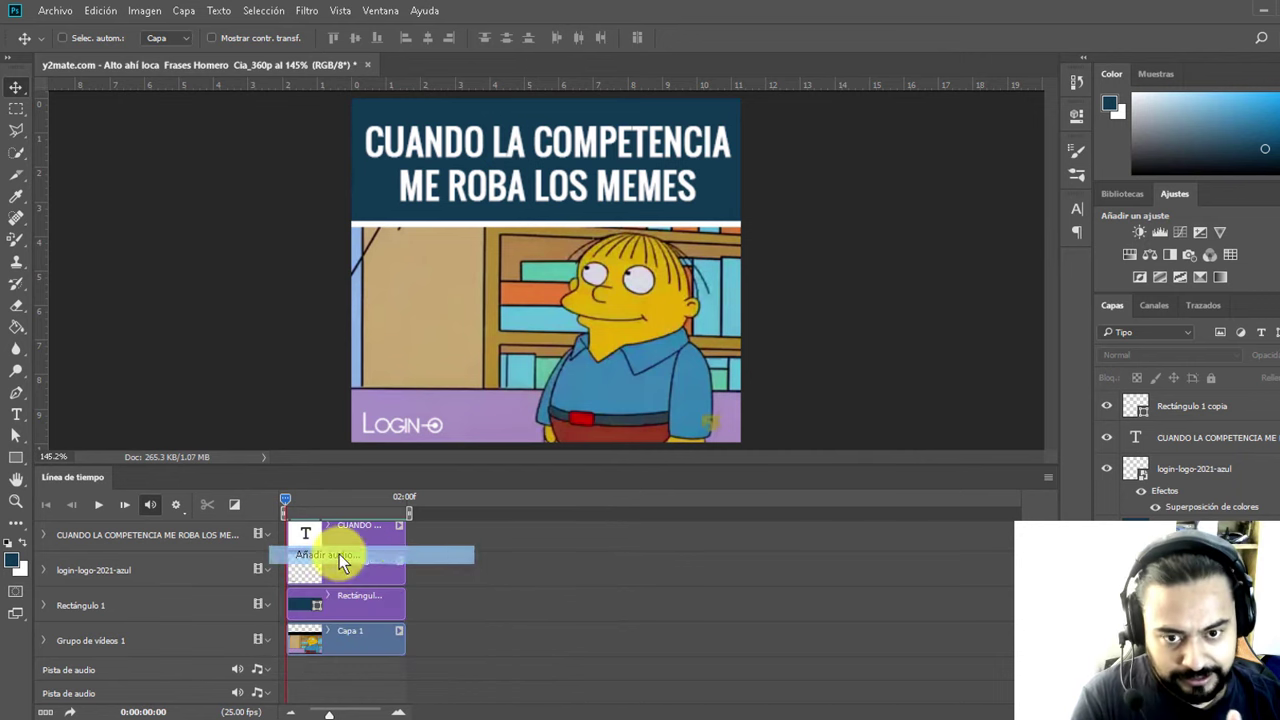
click(390, 195)
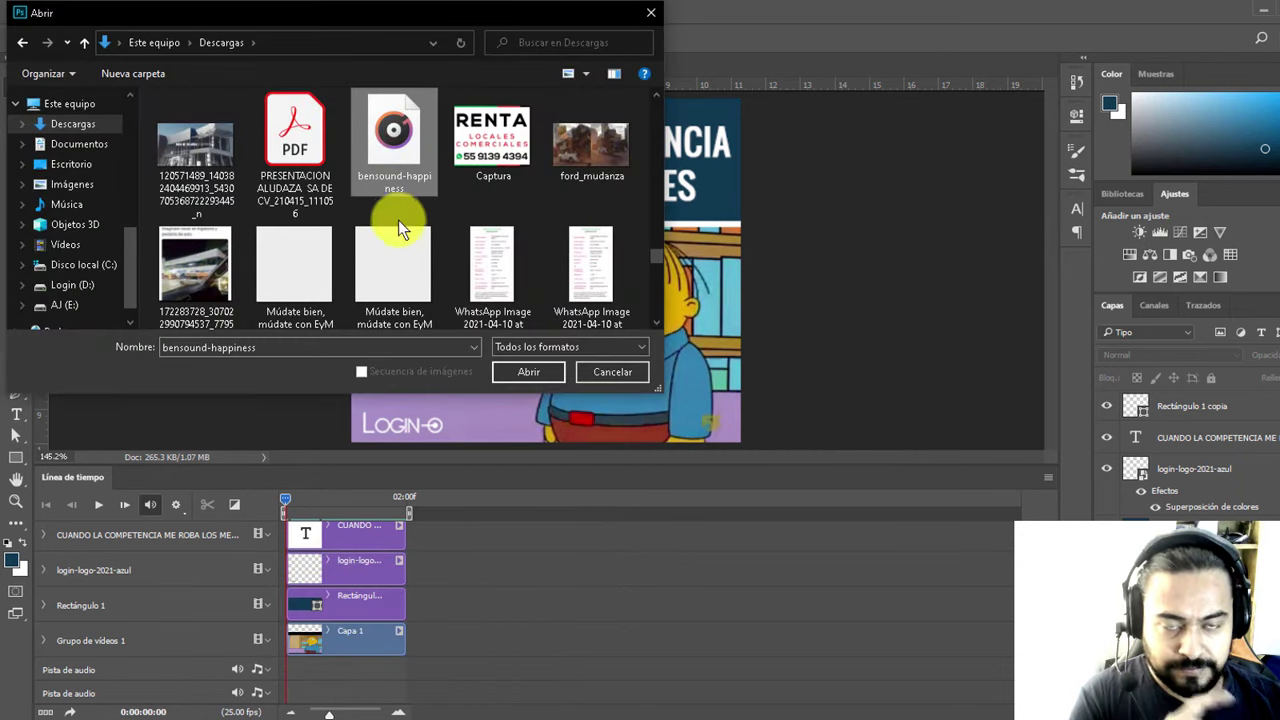
click(529, 372)
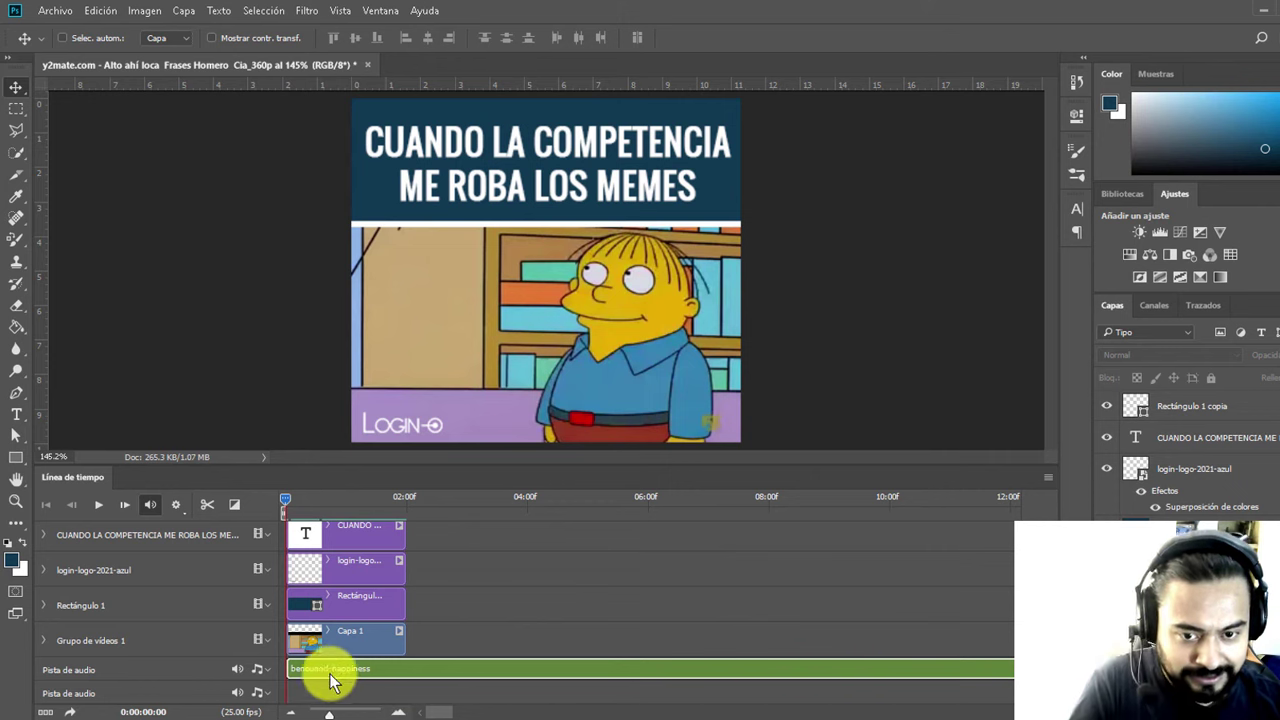
Step: Preview the video with the music, rewind to the start, and delete the bensound-happiness clip
key(space)
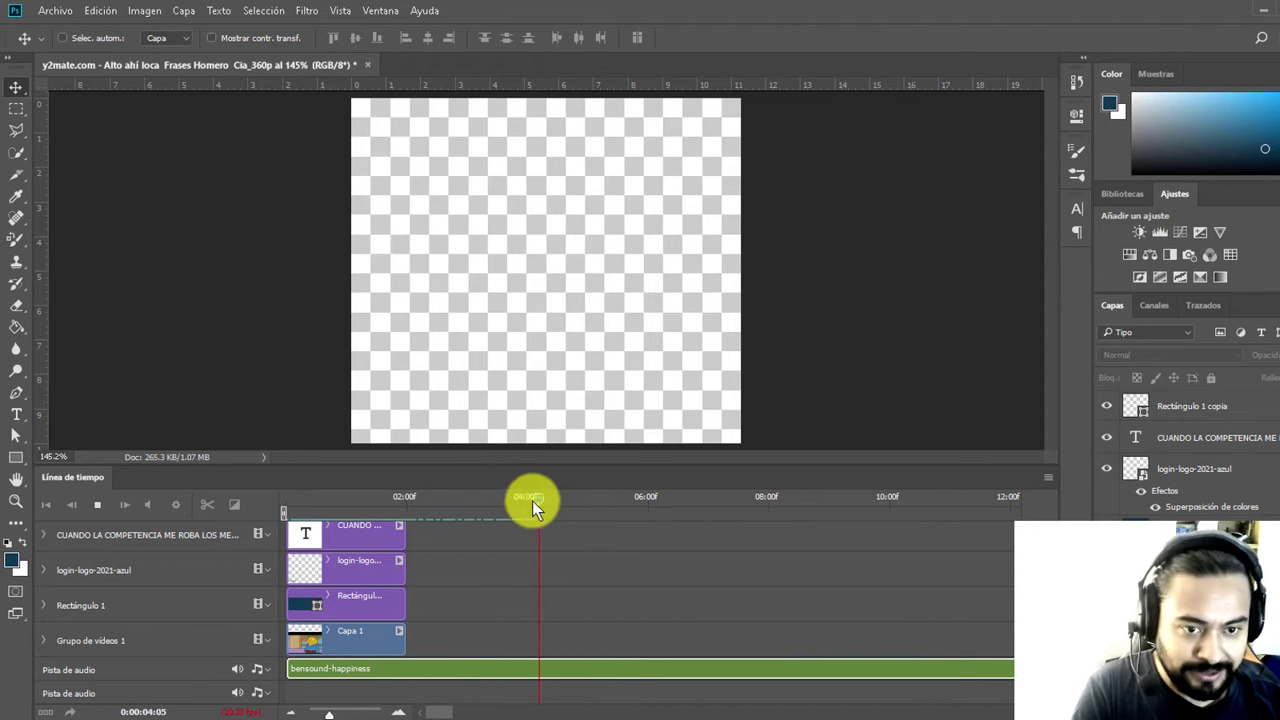
drag(562, 500, 260, 528)
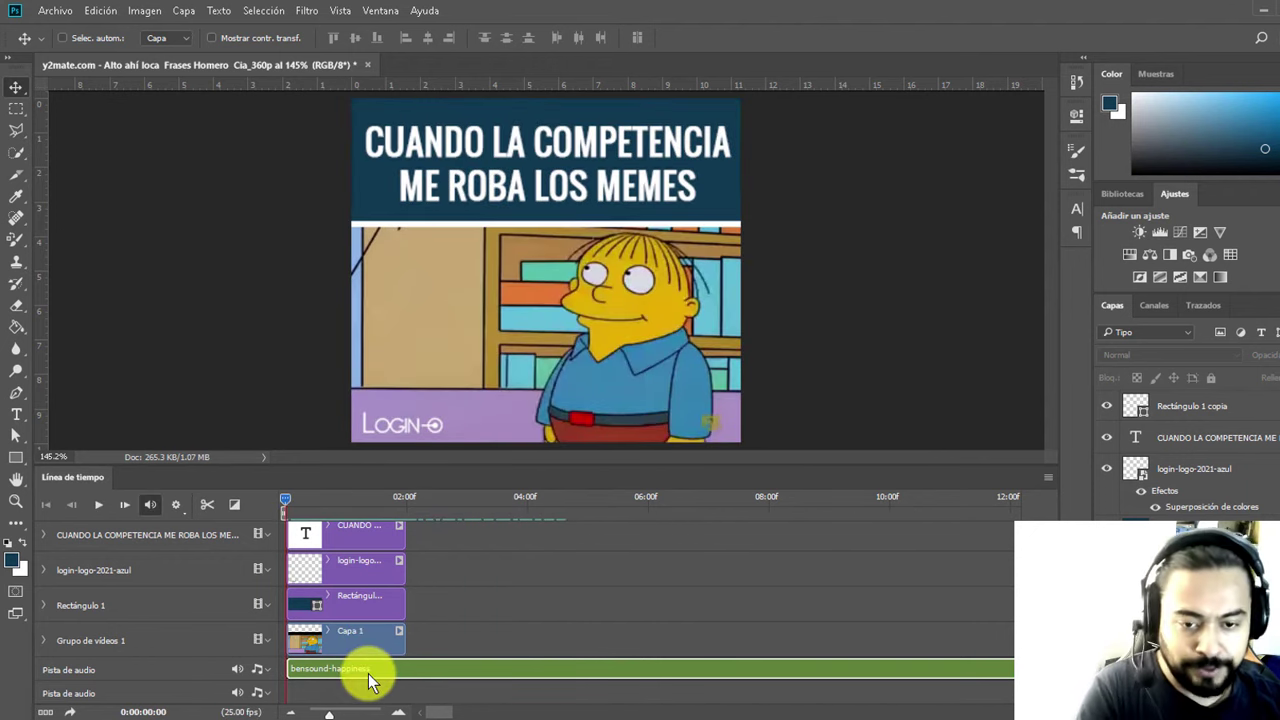
key(Delete)
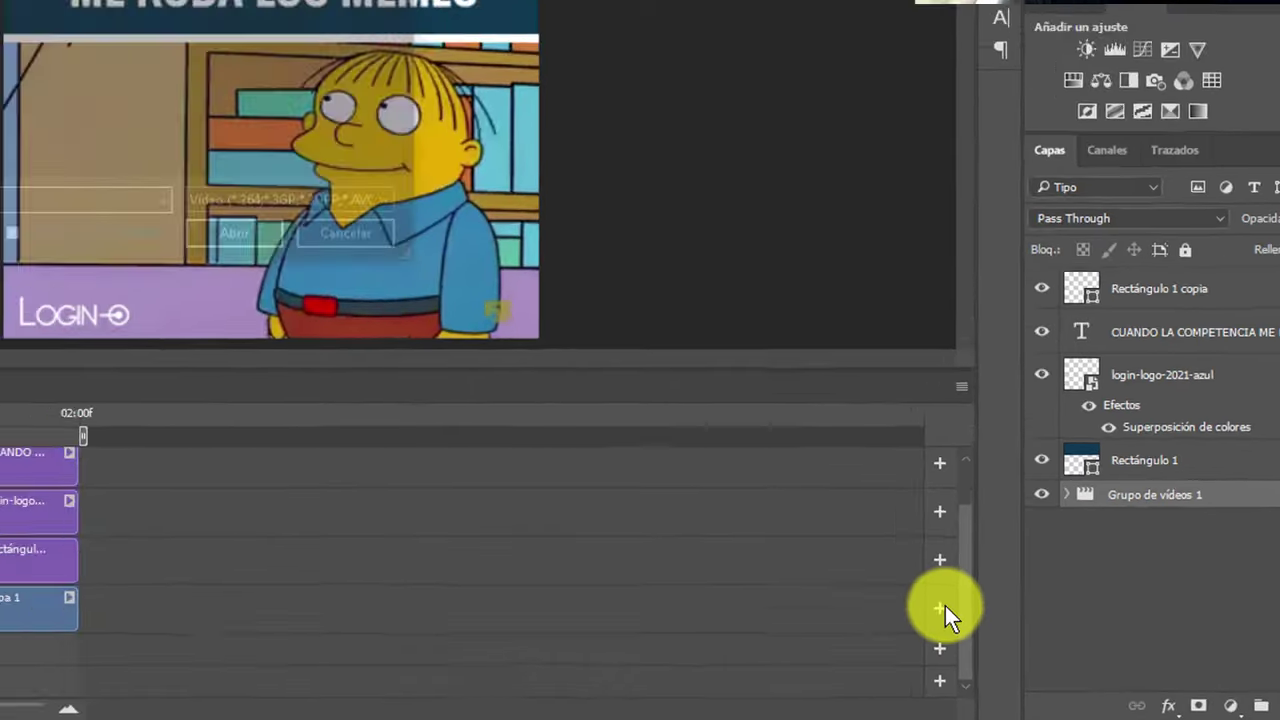
Step: Select the y2mate Simpsons video in Descargas for the Grupo de vídeos 1 track, using the Vídeo file filter
click(849, 580)
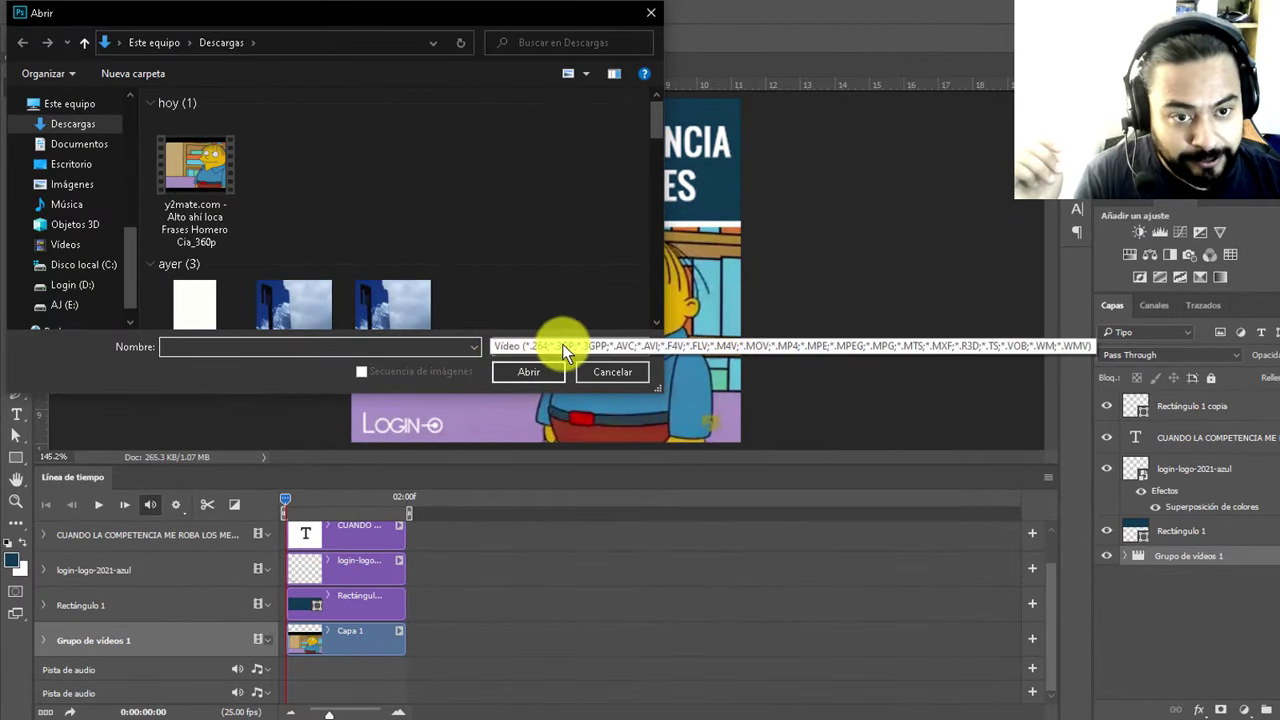
click(630, 346)
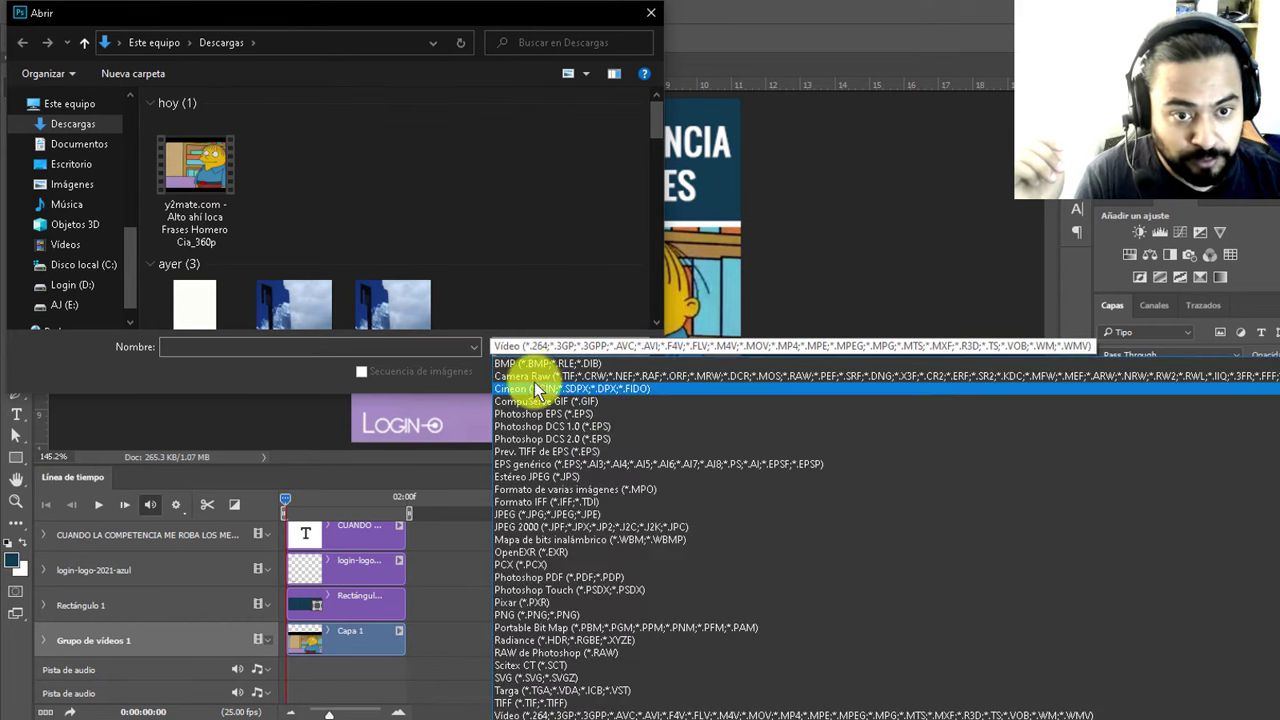
scroll(537, 385, up, 2)
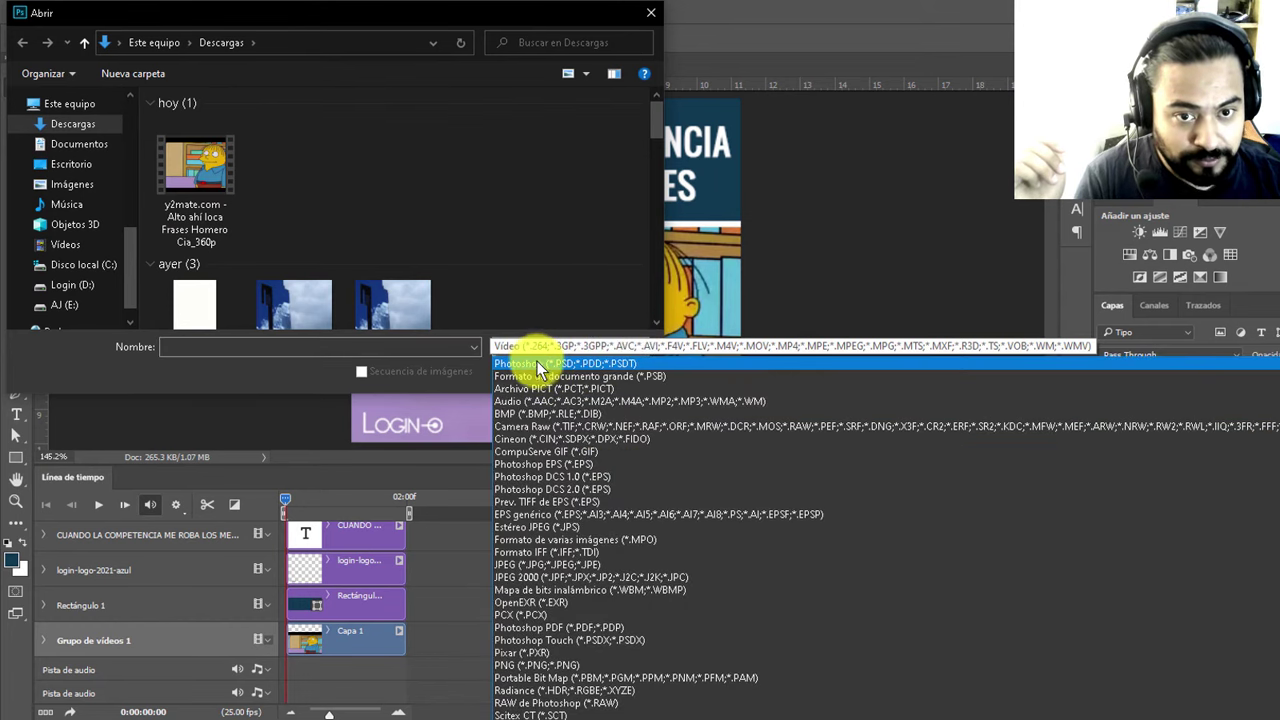
click(538, 363)
click(592, 345)
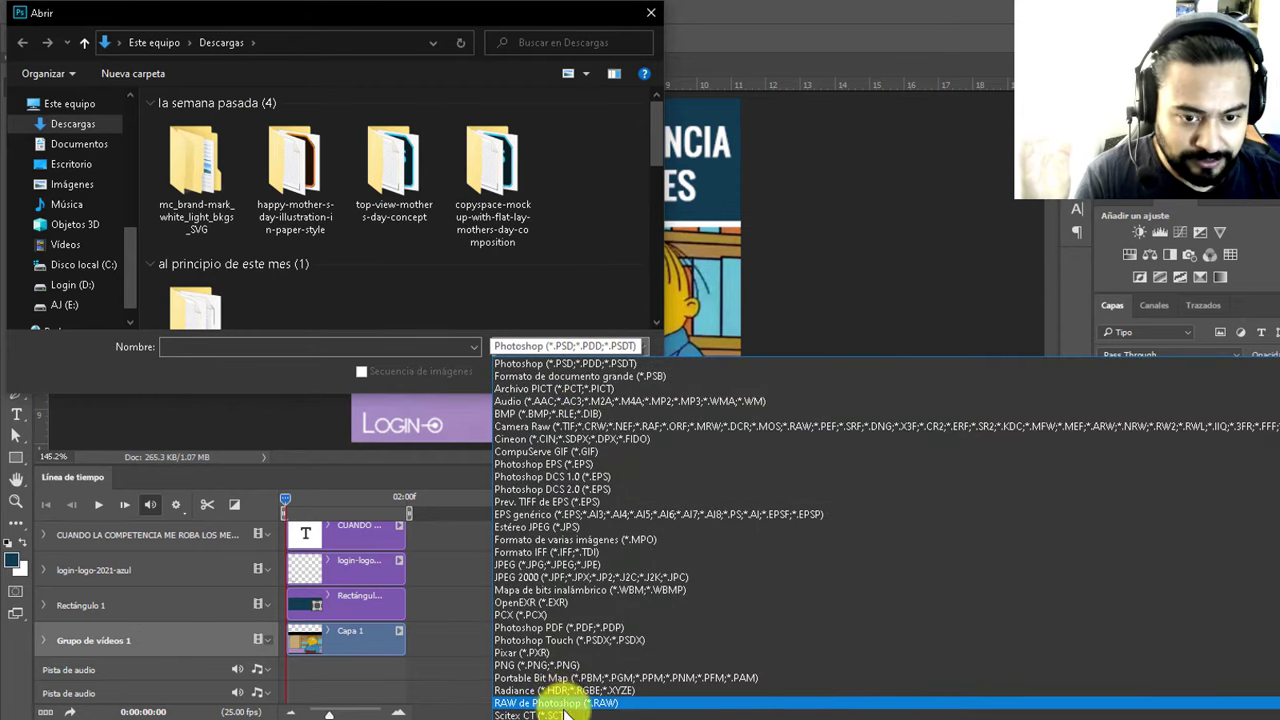
scroll(627, 426, down, 1)
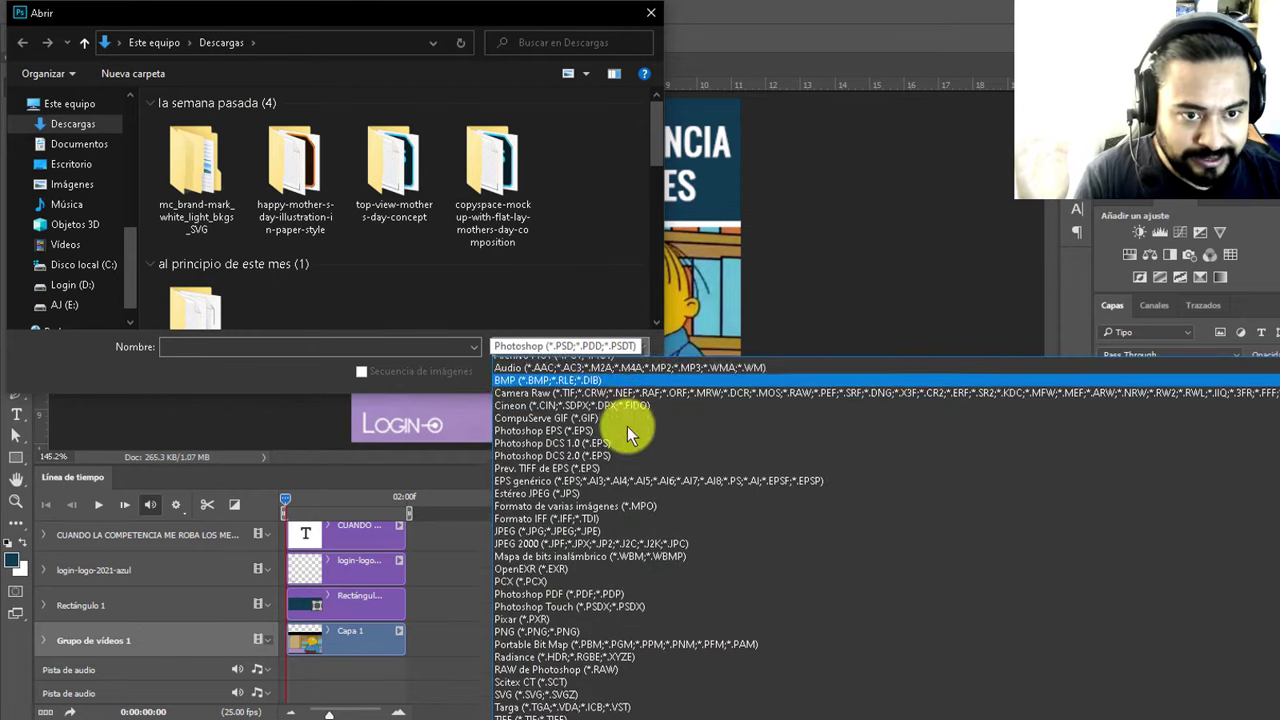
scroll(627, 430, down, 1)
click(566, 680)
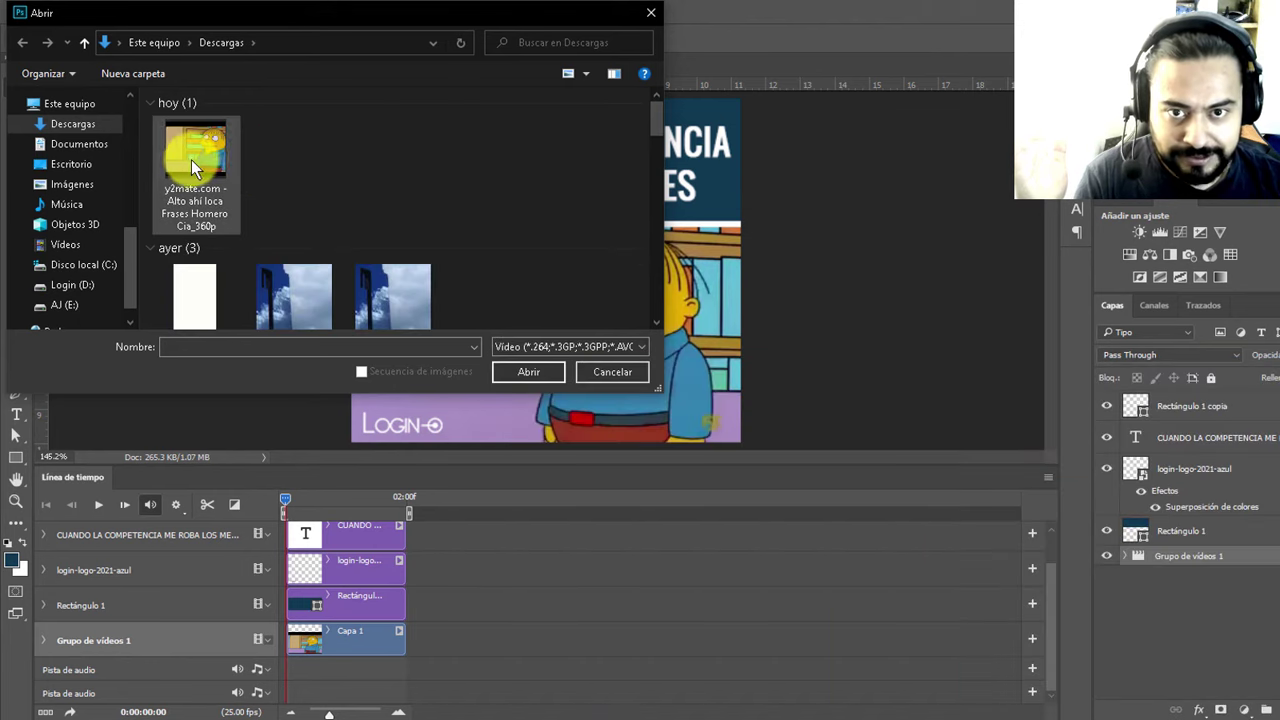
click(191, 160)
Step: Load the Simpsons video and place its clip right after Capa 1
click(523, 375)
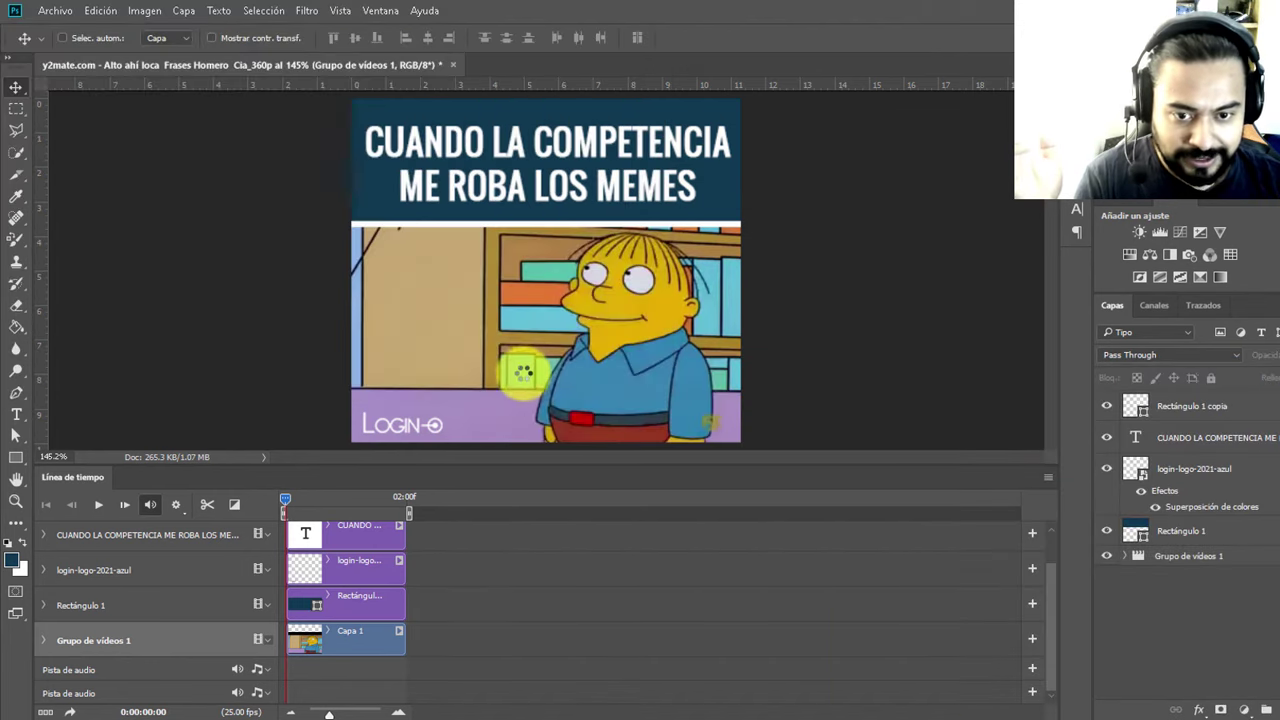
mouse_move(558, 638)
mouse_down()
mouse_move(579, 638)
mouse_move(511, 640)
mouse_up()
mouse_move(380, 489)
mouse_down()
mouse_move(398, 510)
mouse_move(453, 706)
mouse_up()
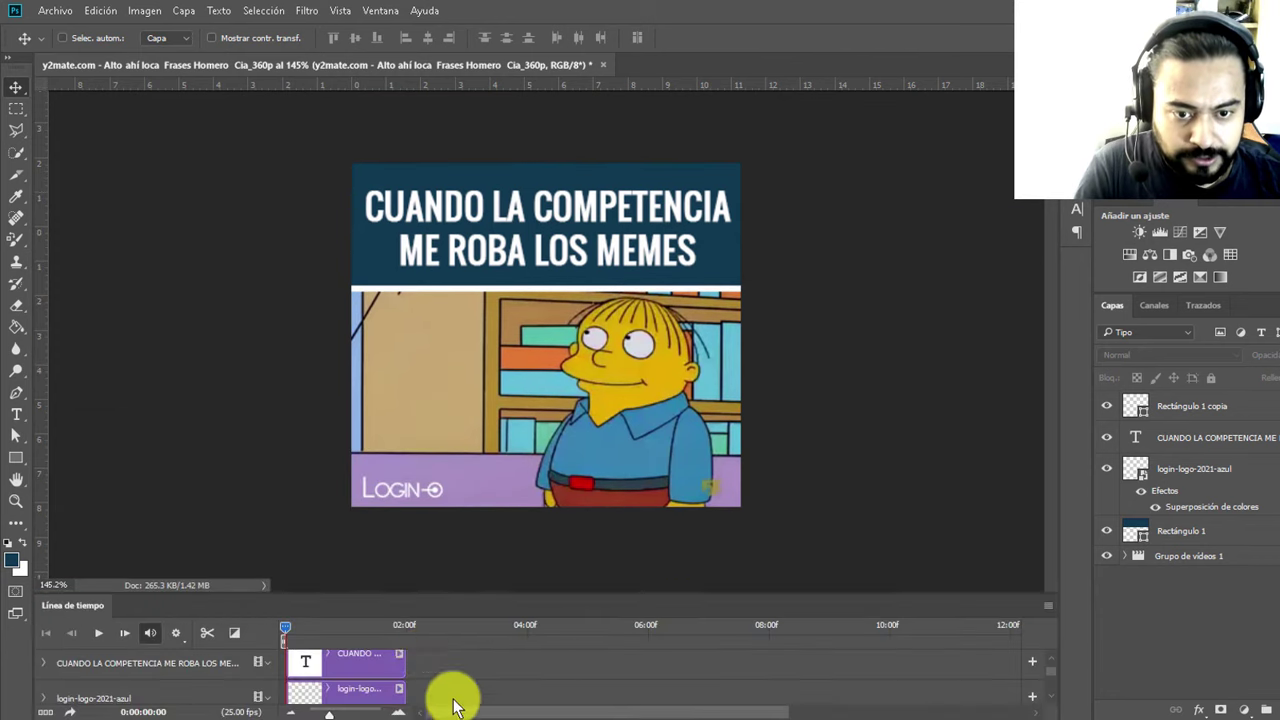
Step: Enlarge the Timeline panel, preview the added clip, then undo it so the timeline ends at 02:00
scroll(500, 680, down, 1)
scroll(523, 691, down, 1)
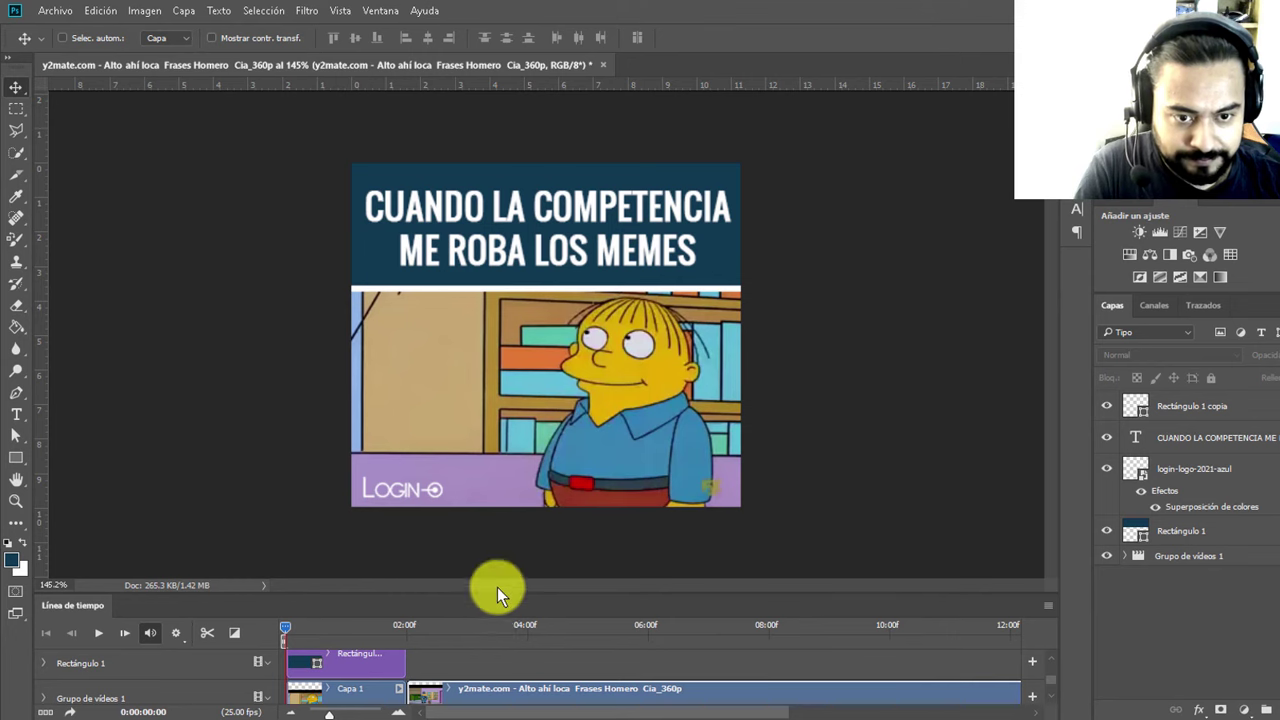
drag(494, 592, 497, 466)
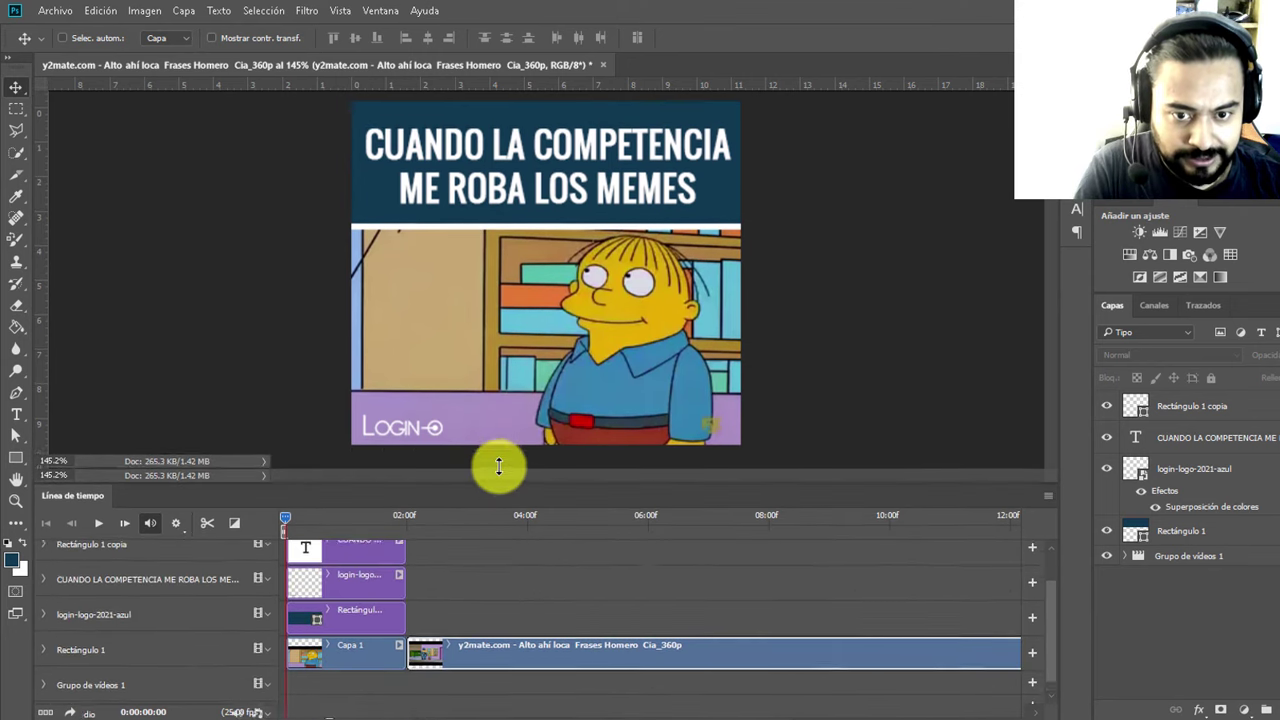
key(space)
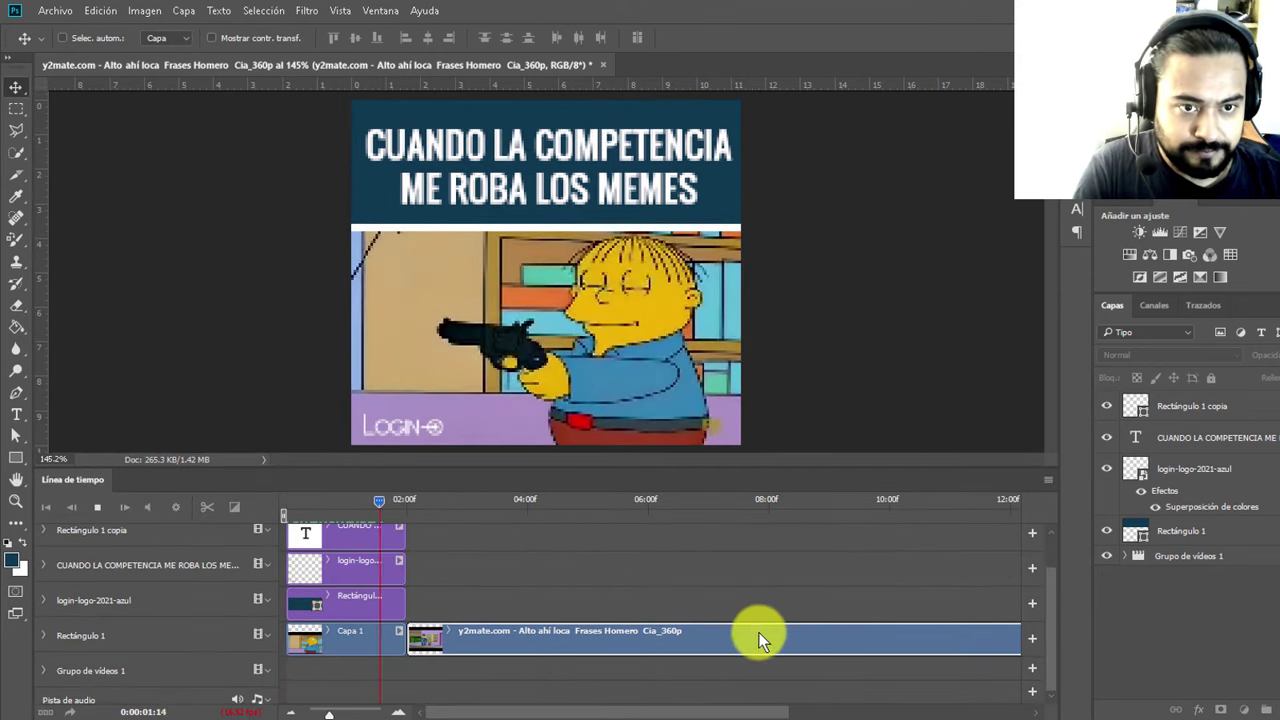
key(space)
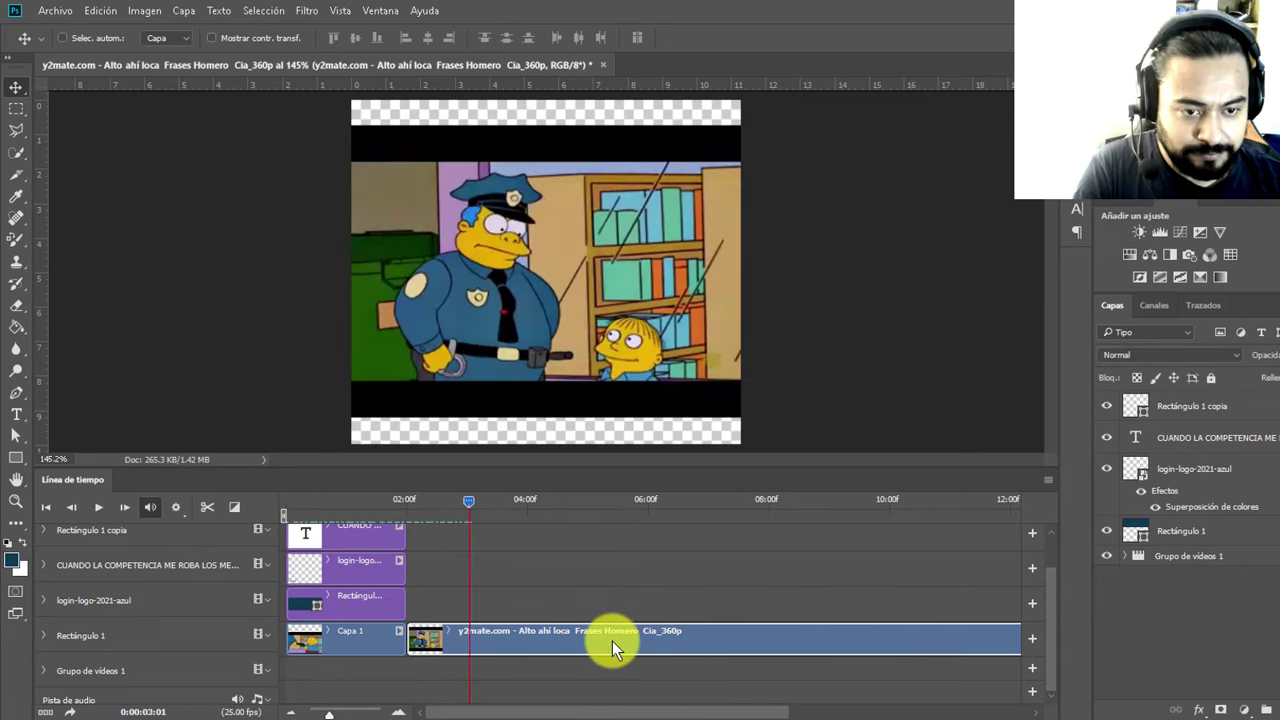
key(ctrl+z)
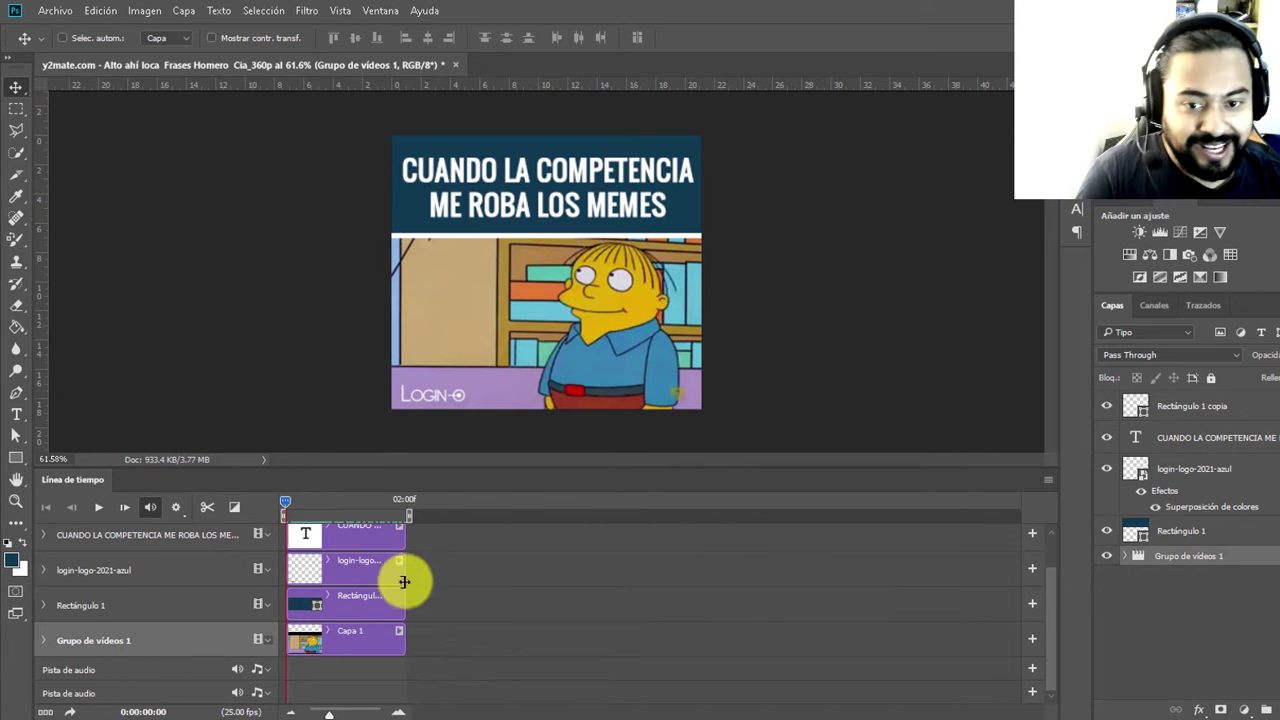
Step: Expand the video group and select the Capa 1 clip layer
drag(289, 502, 302, 522)
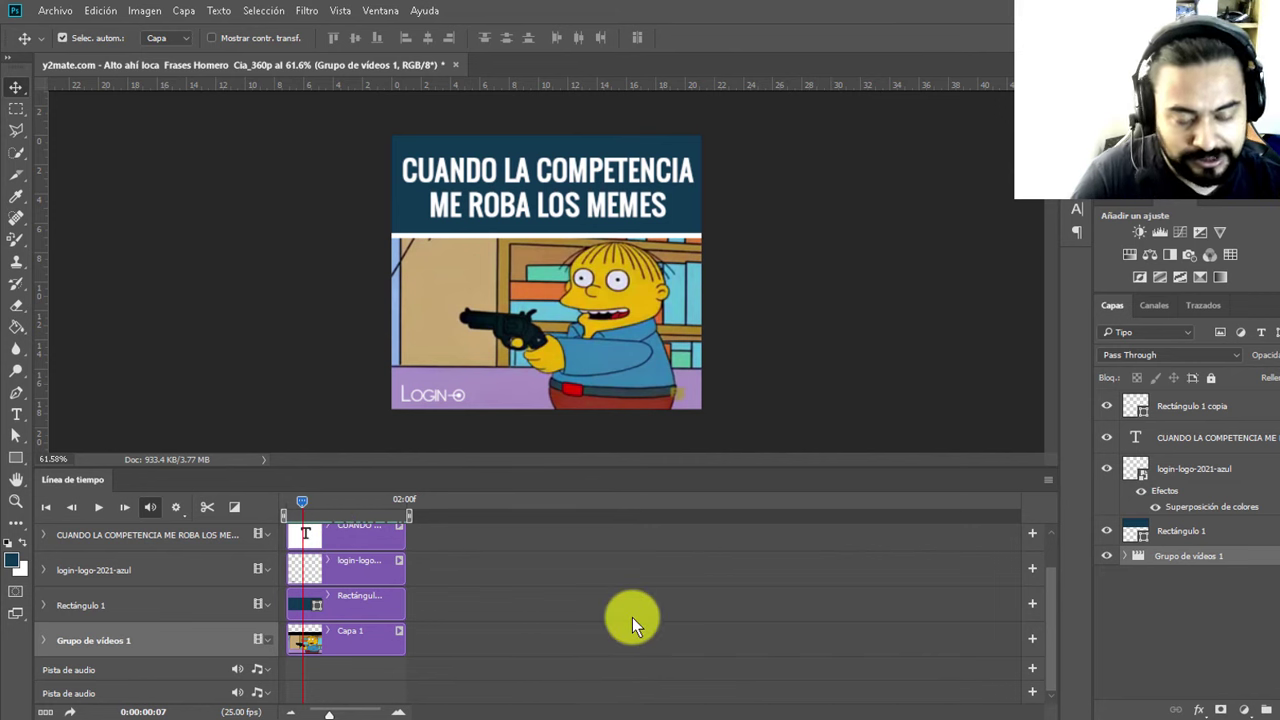
key(ctrl)
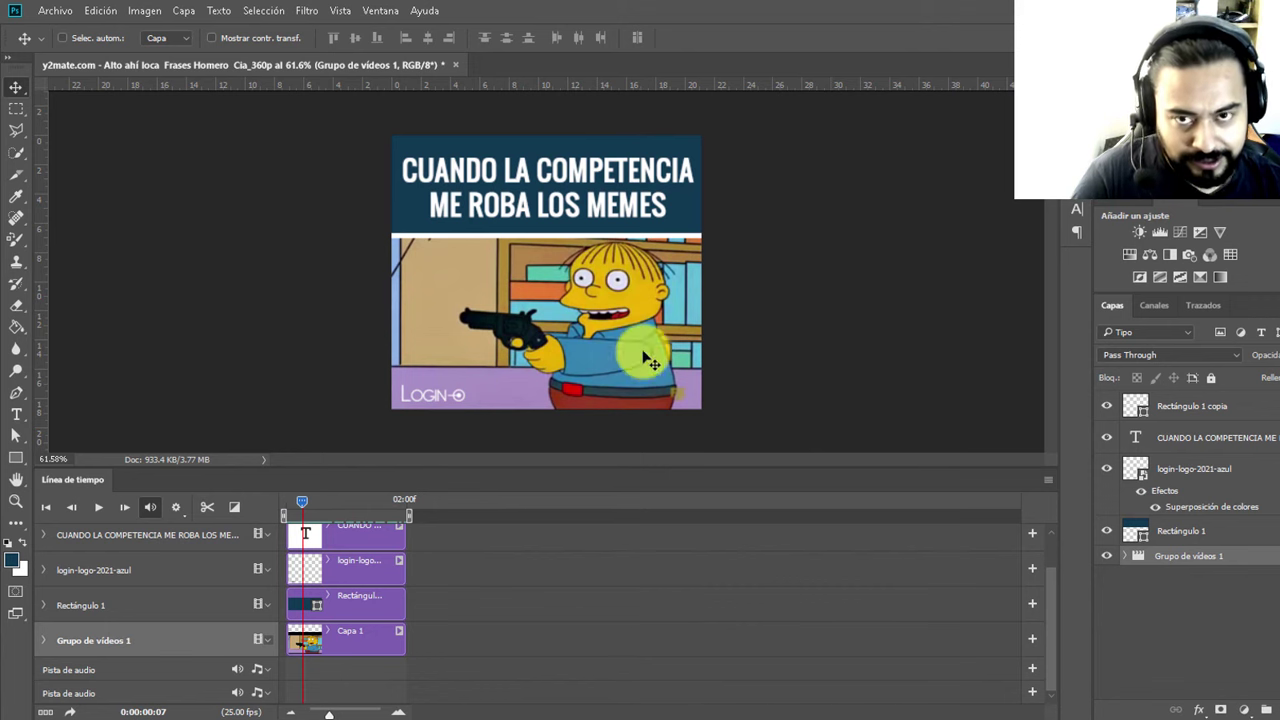
click(144, 10)
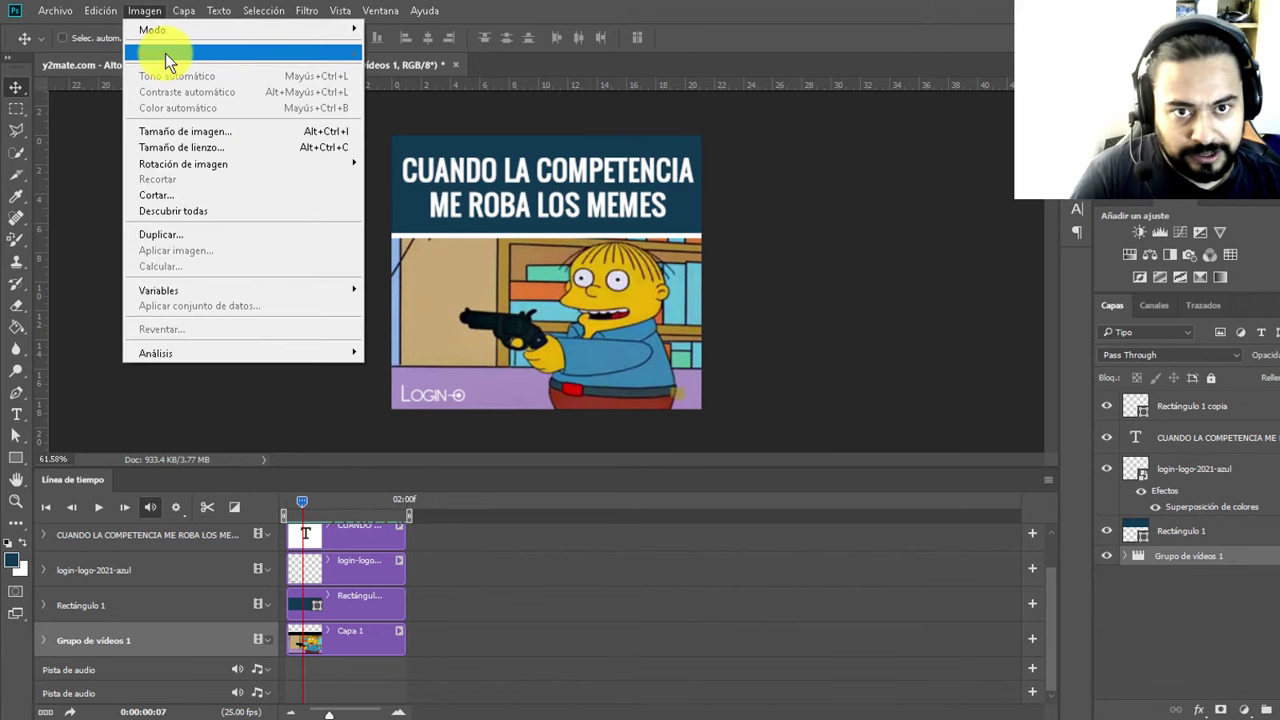
click(1248, 565)
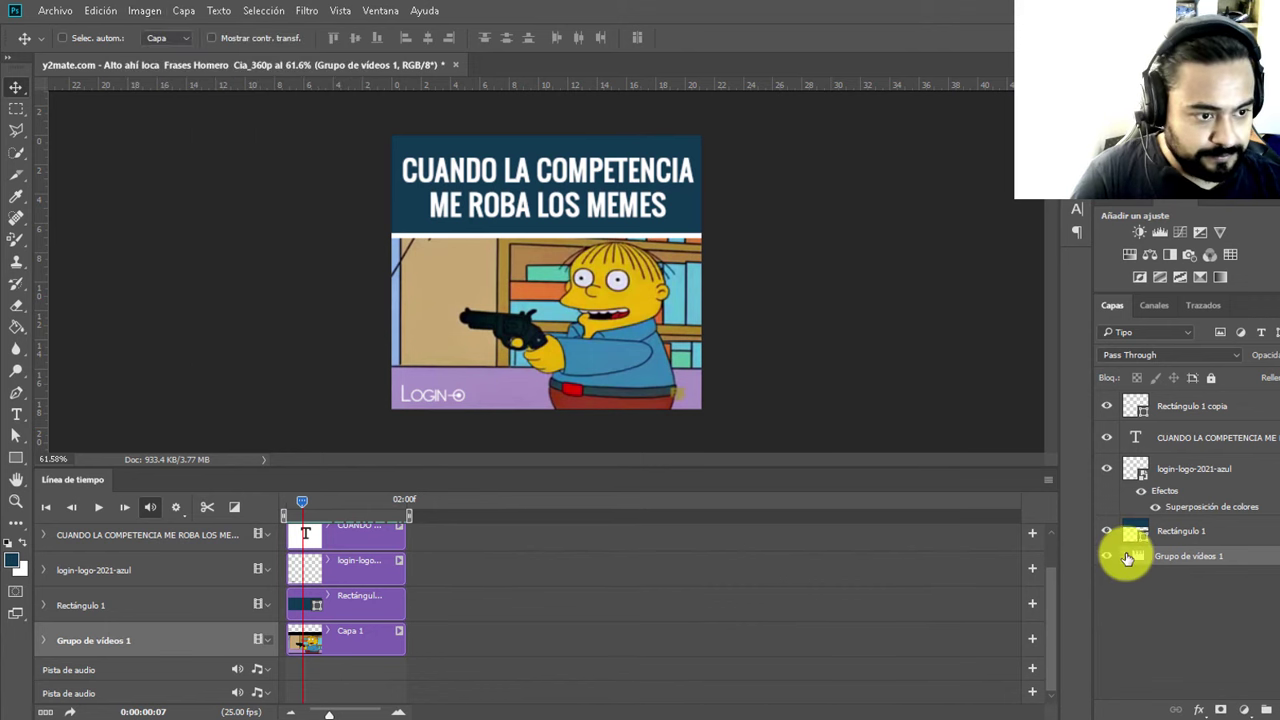
click(1127, 557)
click(1177, 580)
Step: Apply Sombras/iluminaciones to Capa 1 with Color +64 and Medios tonos +16
click(150, 10)
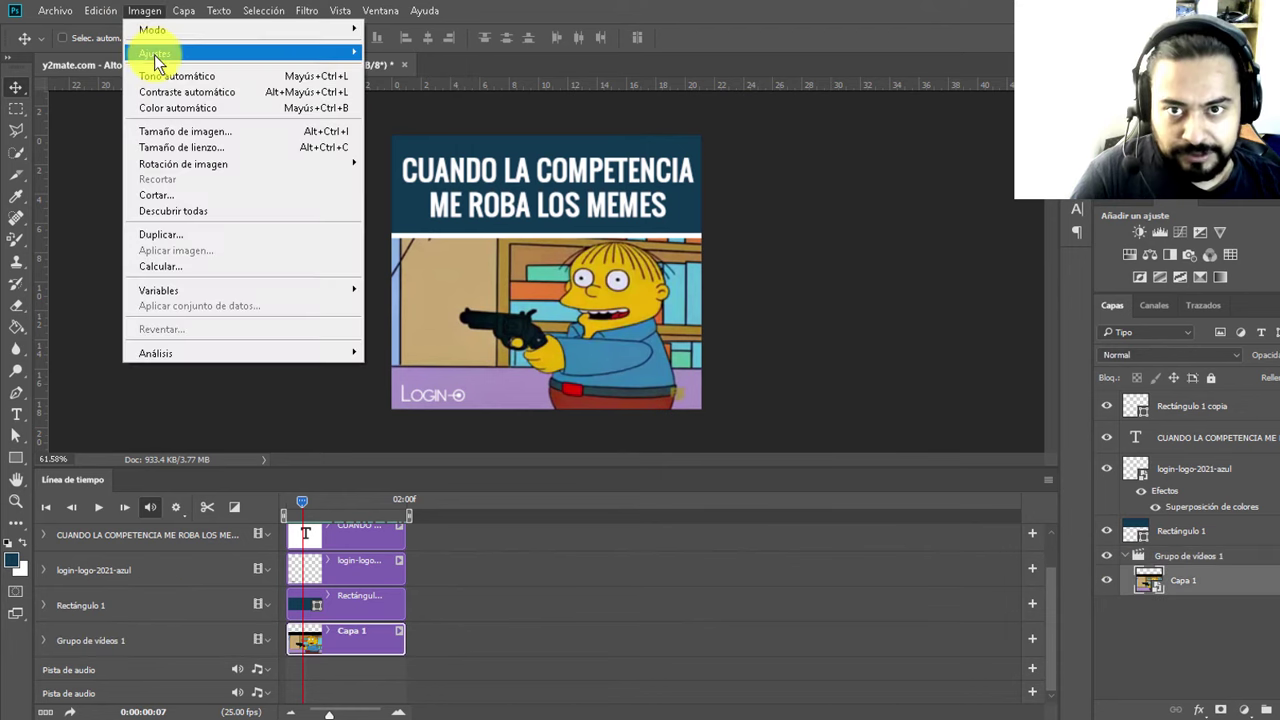
mouse_move(155, 53)
click(532, 329)
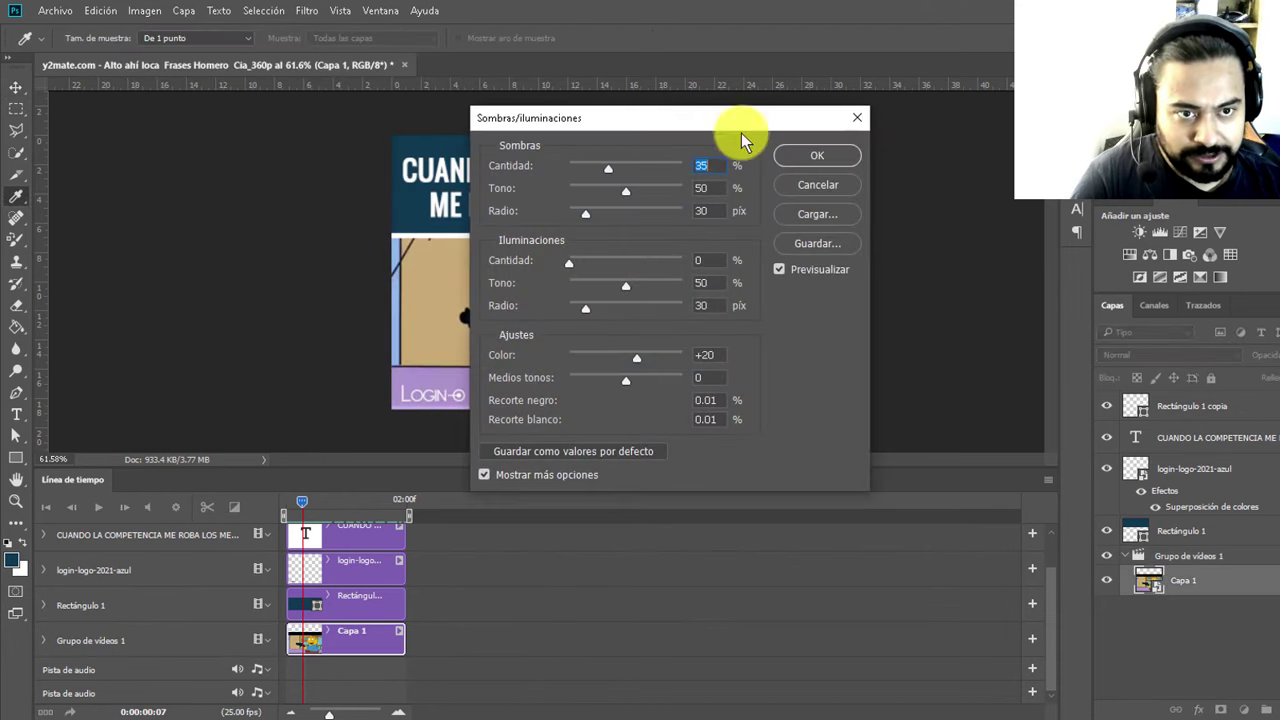
drag(741, 133, 1121, 97)
click(1163, 232)
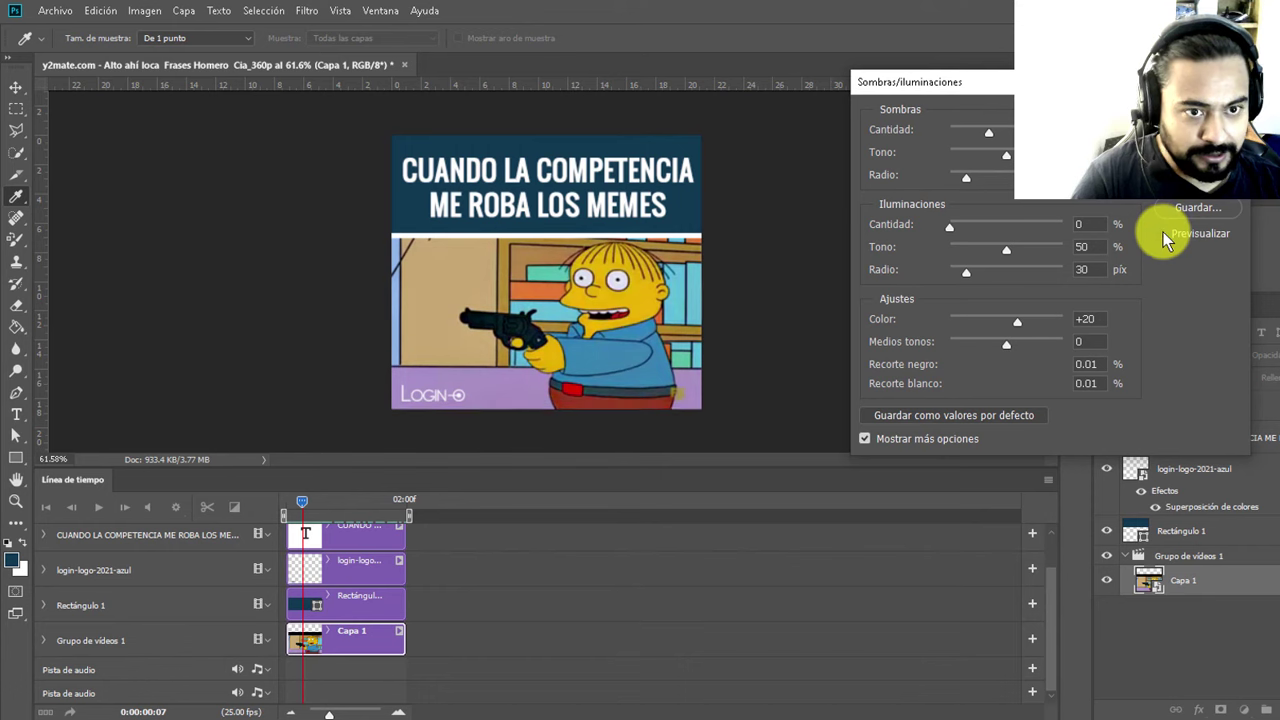
mouse_move(1017, 321)
mouse_down()
mouse_move(1043, 322)
mouse_move(1015, 345)
mouse_up()
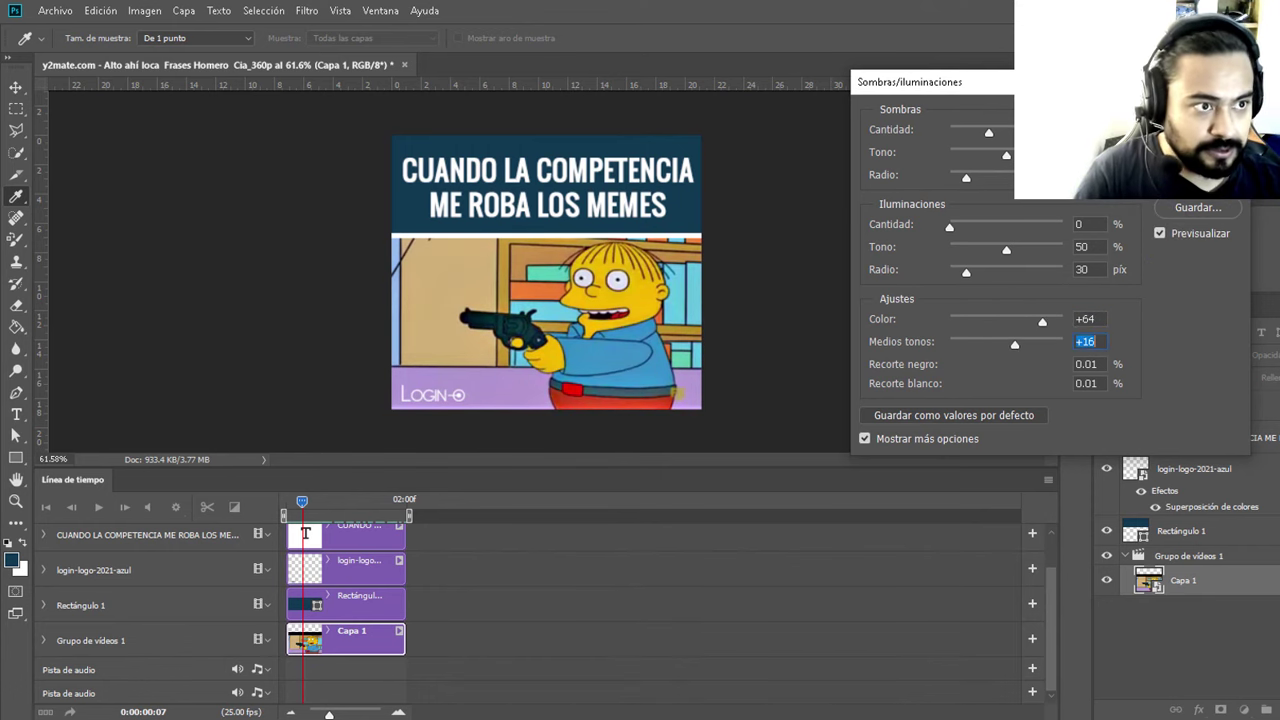
key(Return)
Step: Apply Niveles to Capa 1 with input levels 21, 1.23 and 229
key(ctrl+l)
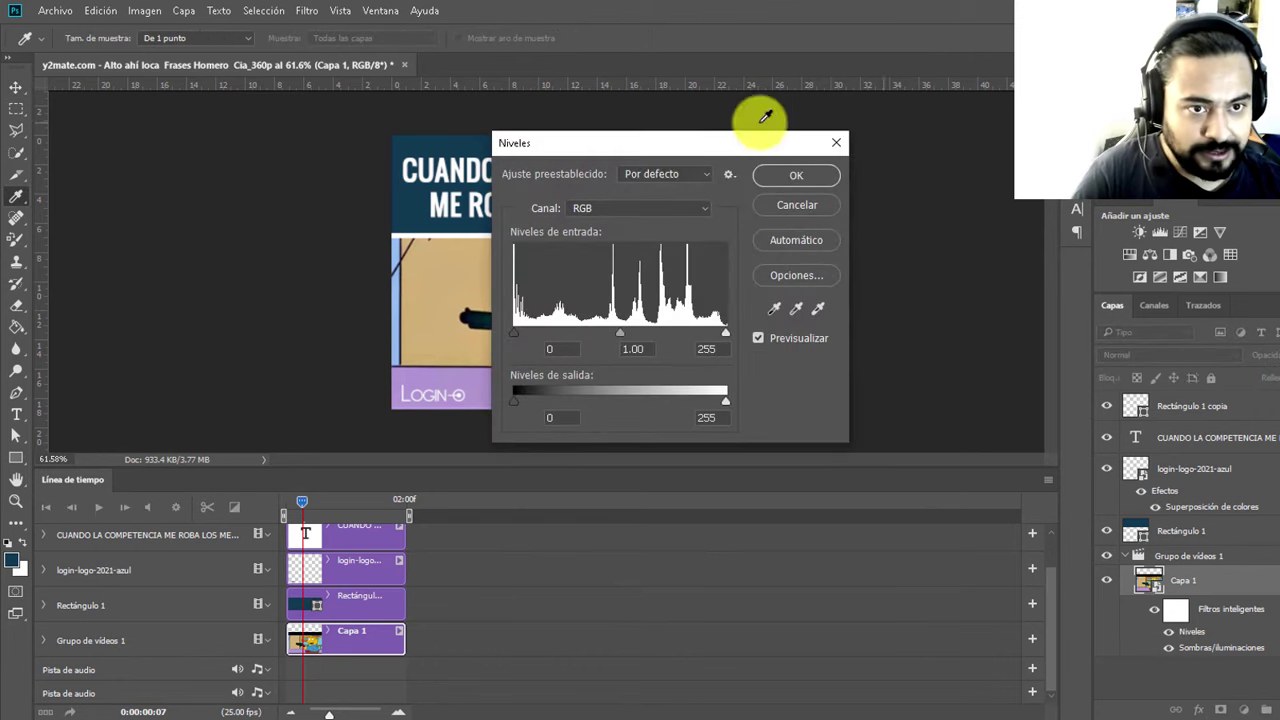
drag(754, 145, 1052, 150)
drag(918, 337, 888, 345)
drag(1023, 338, 1002, 340)
drag(812, 338, 829, 338)
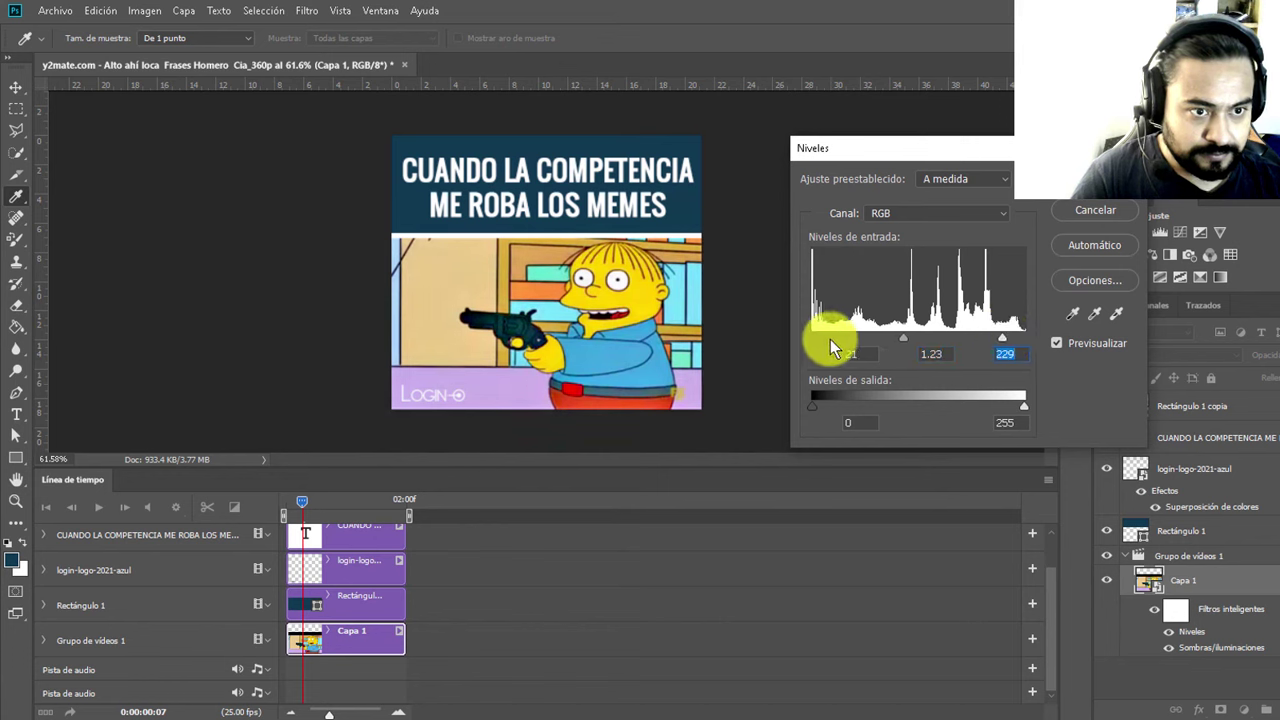
click(1059, 342)
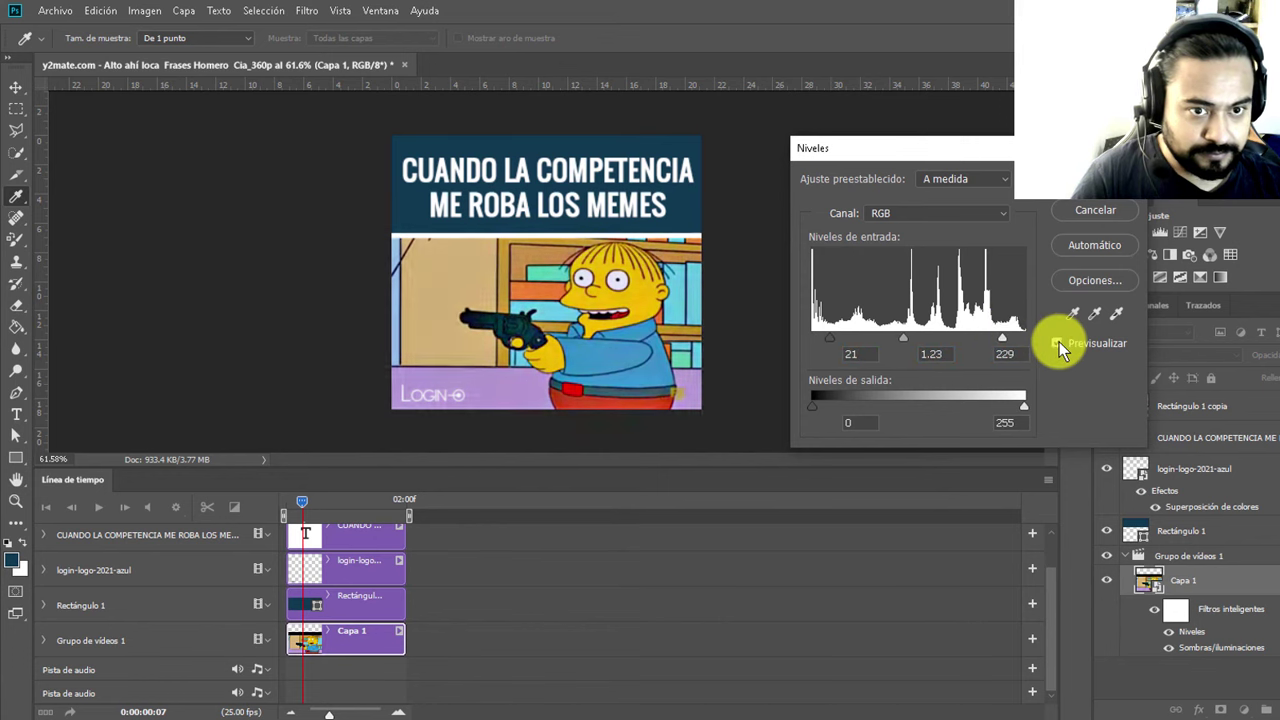
click(1095, 178)
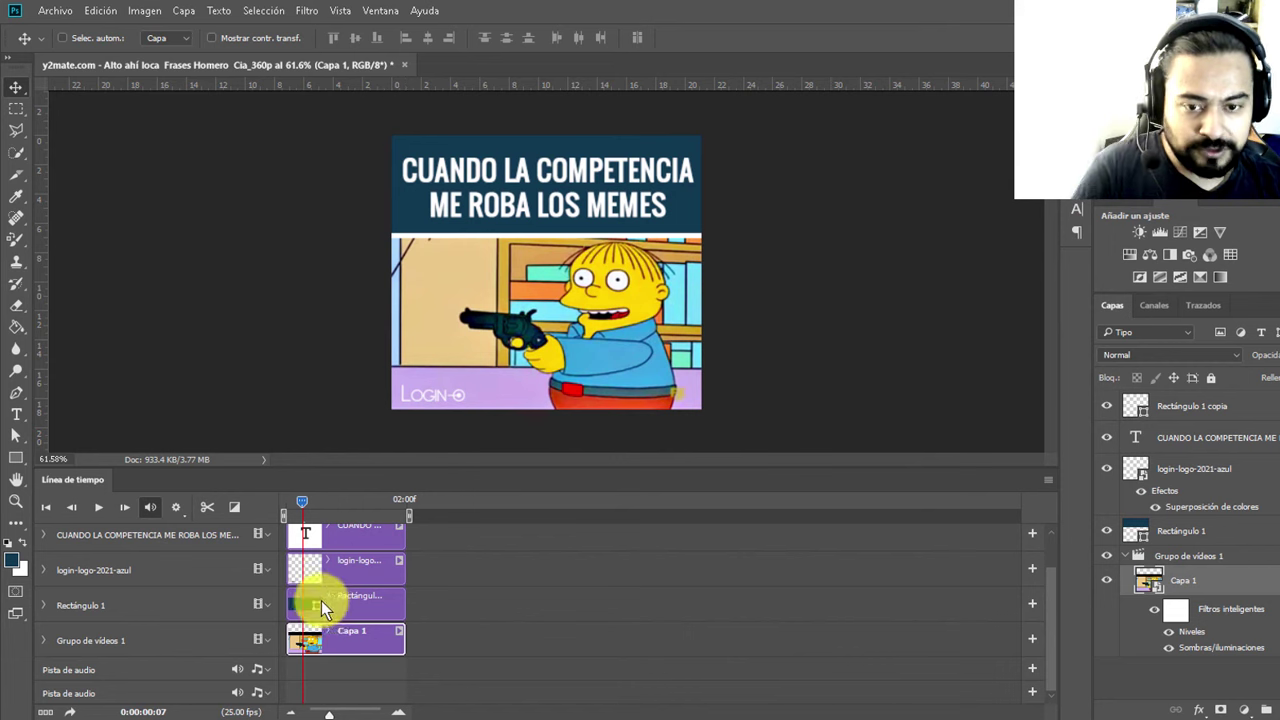
click(299, 505)
key(space)
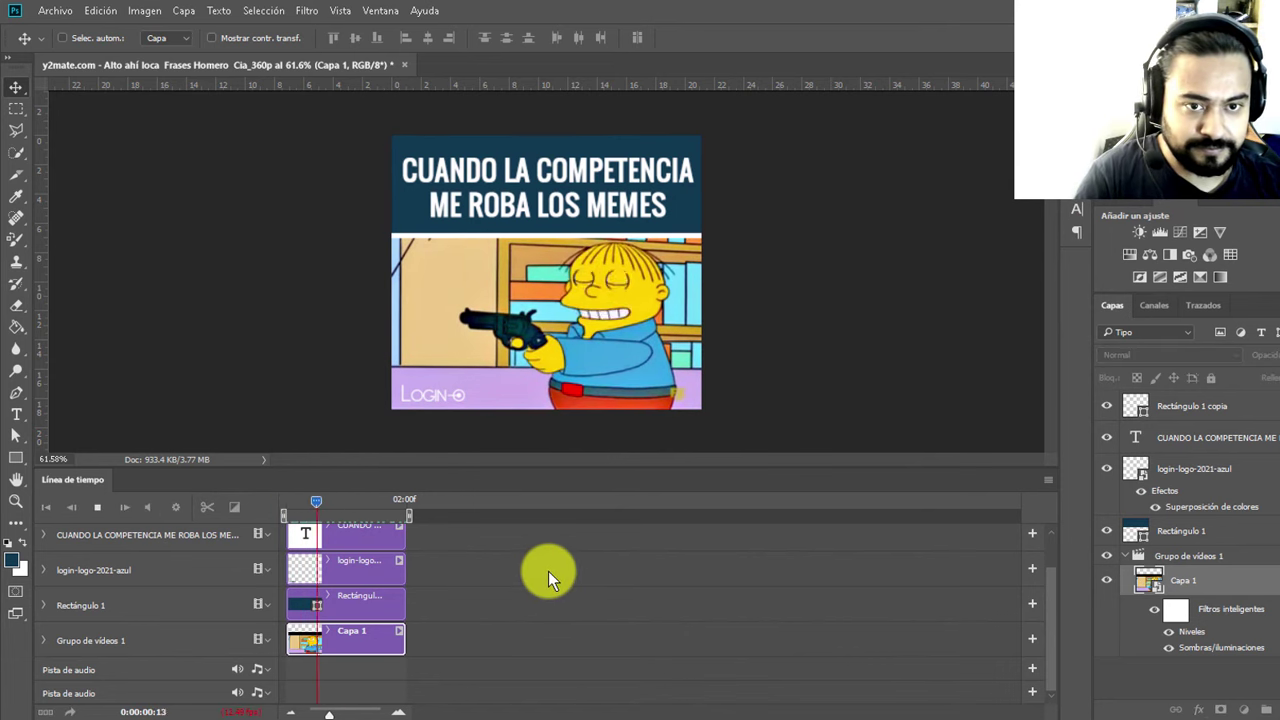
key(space)
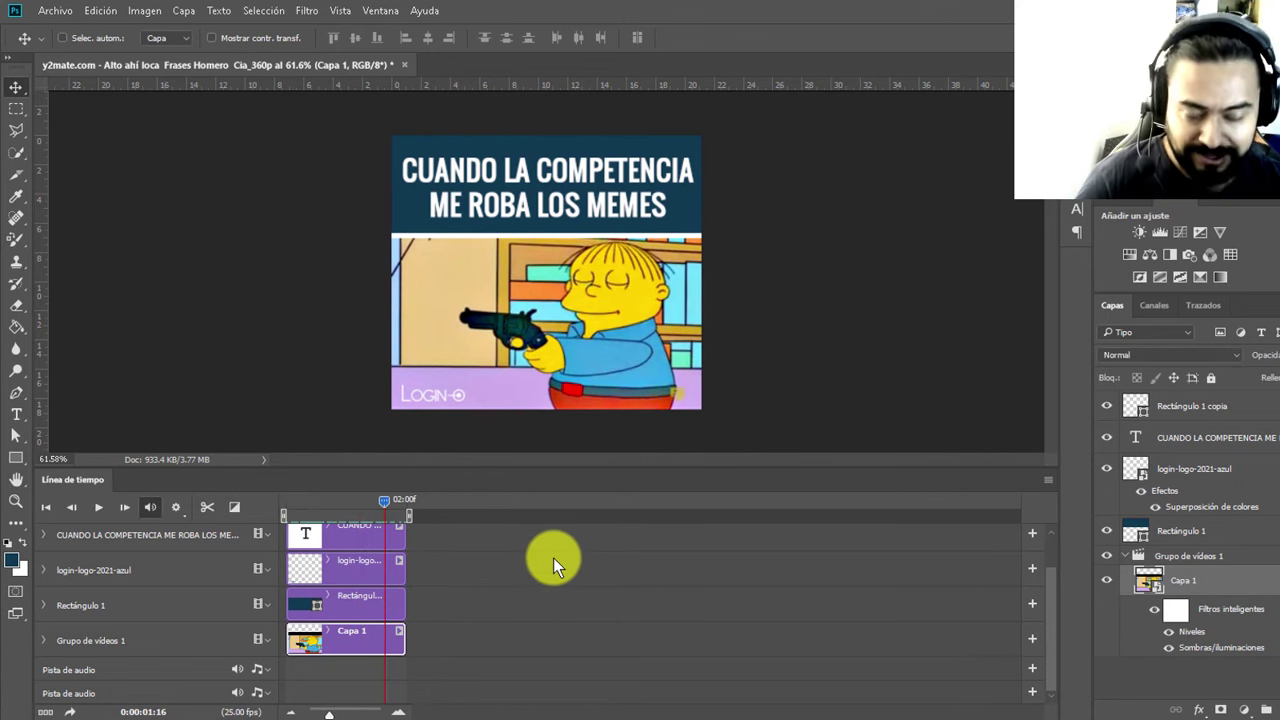
click(1170, 646)
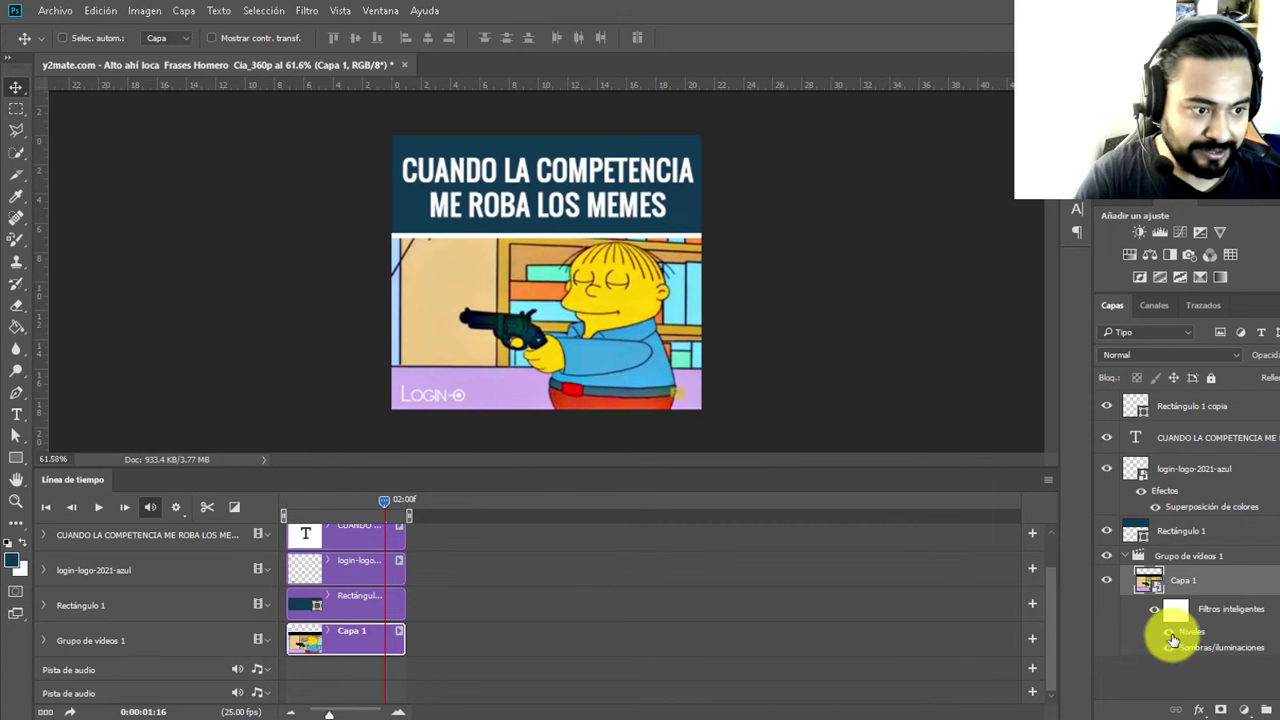
click(1169, 650)
click(1170, 650)
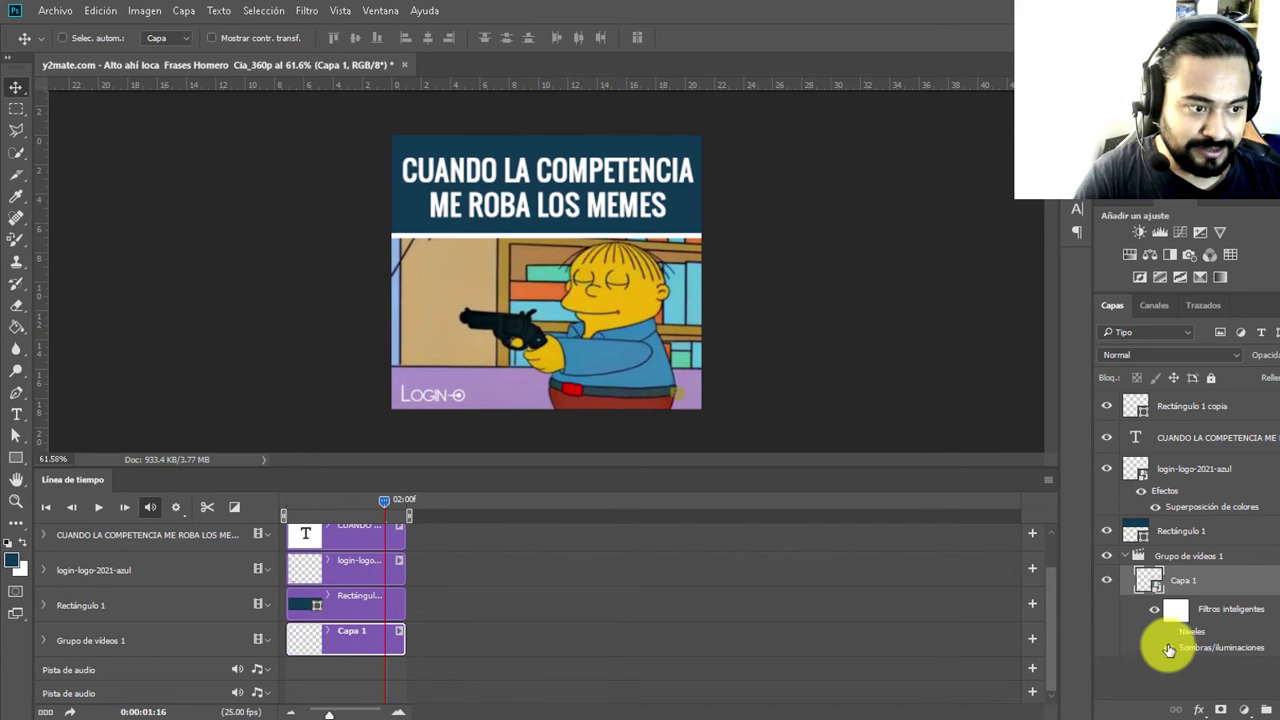
click(1169, 650)
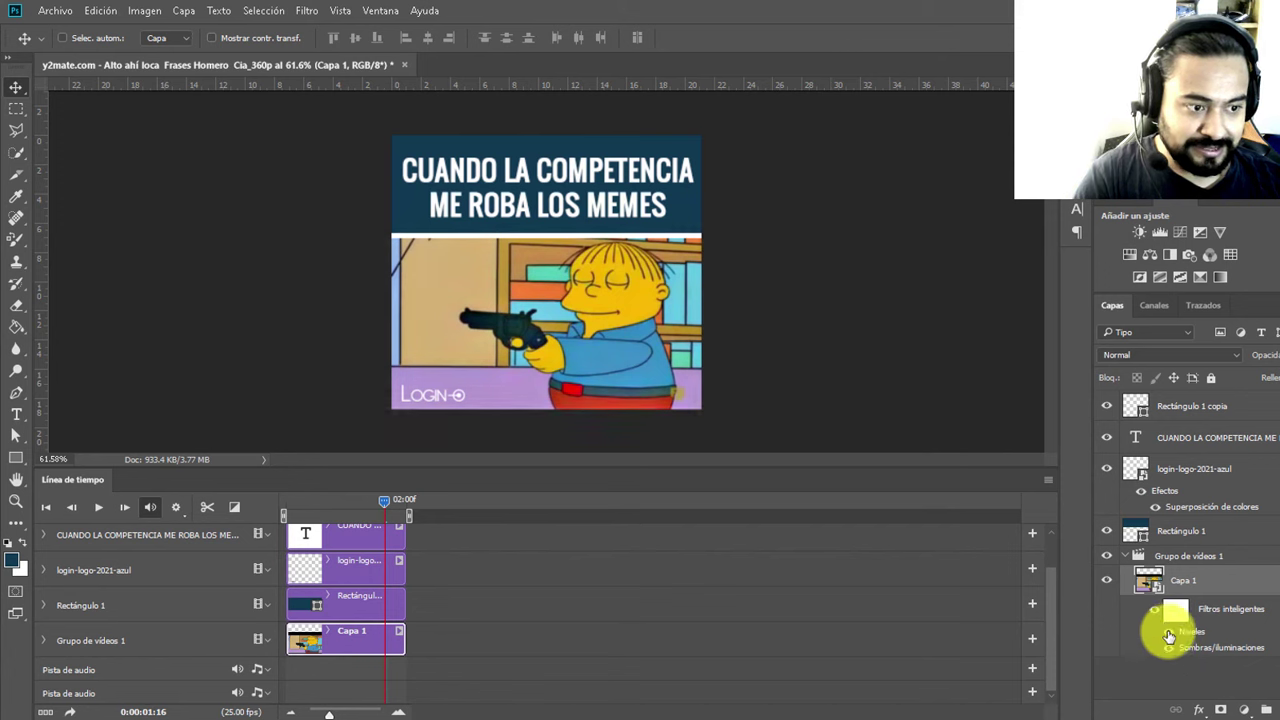
click(1169, 636)
click(1168, 637)
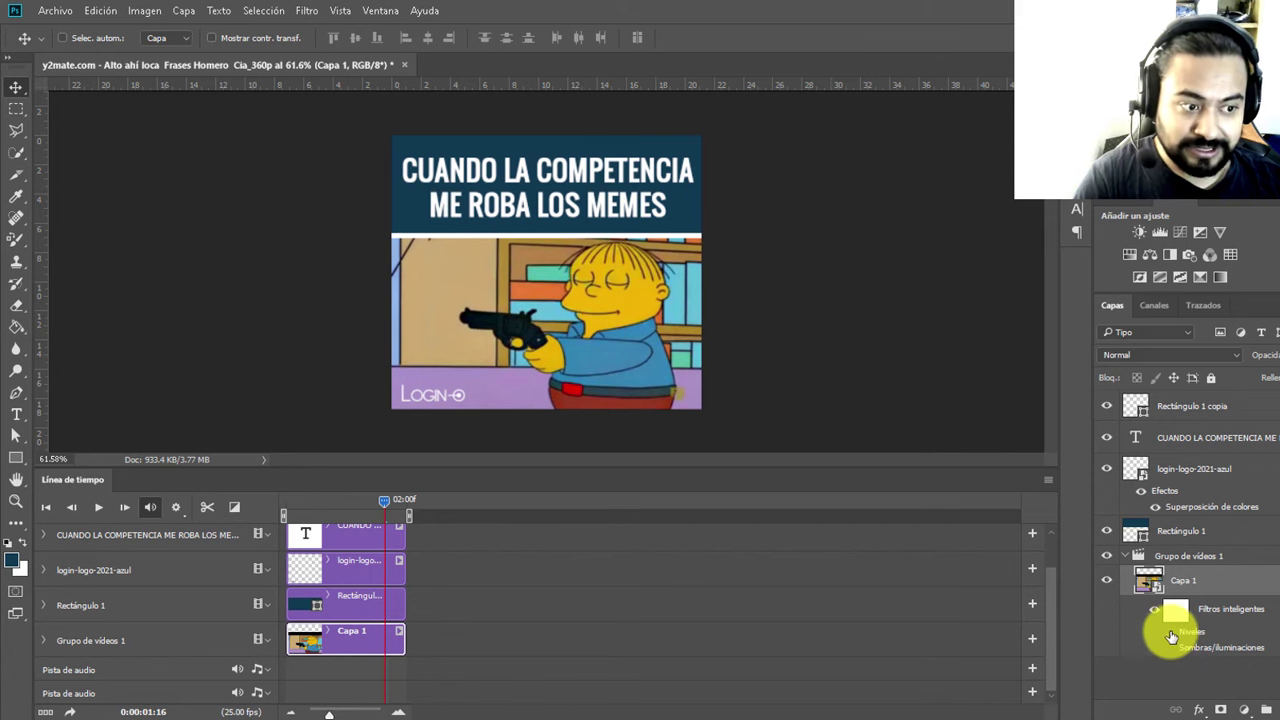
click(1169, 648)
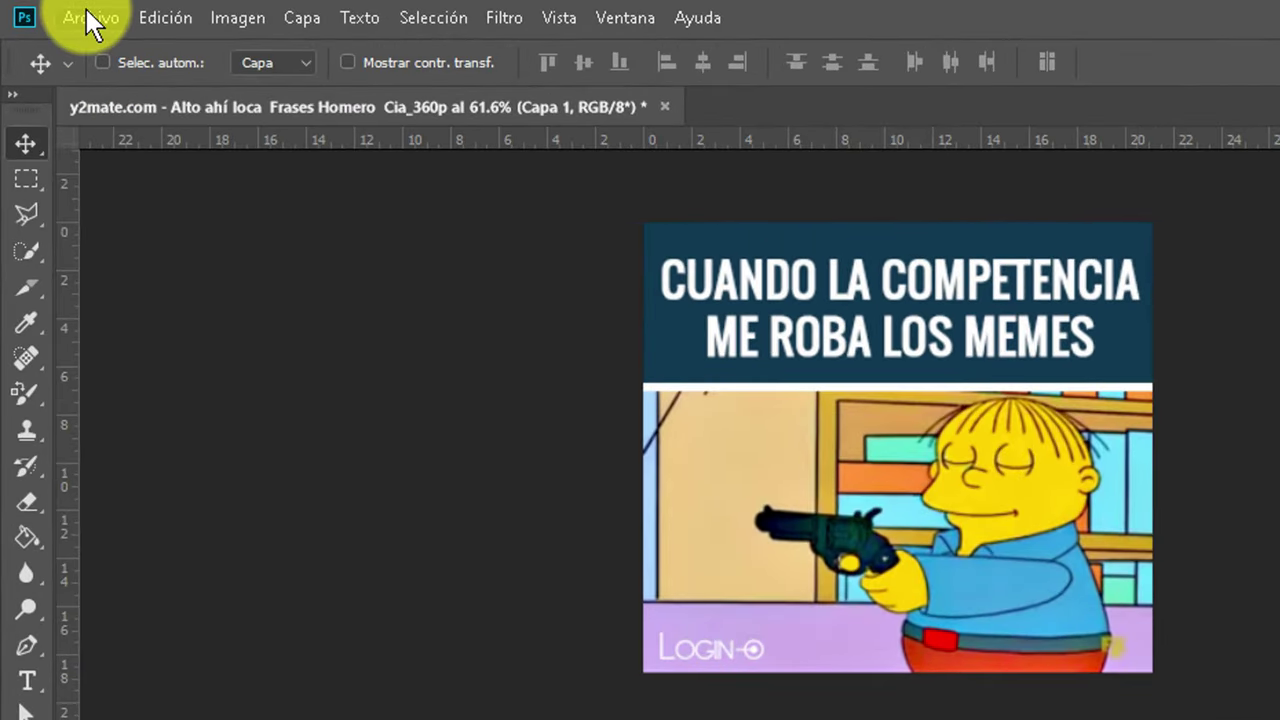
Step: Open the Interpretar vídeo dialog and name the output 'meme ralf'
click(90, 17)
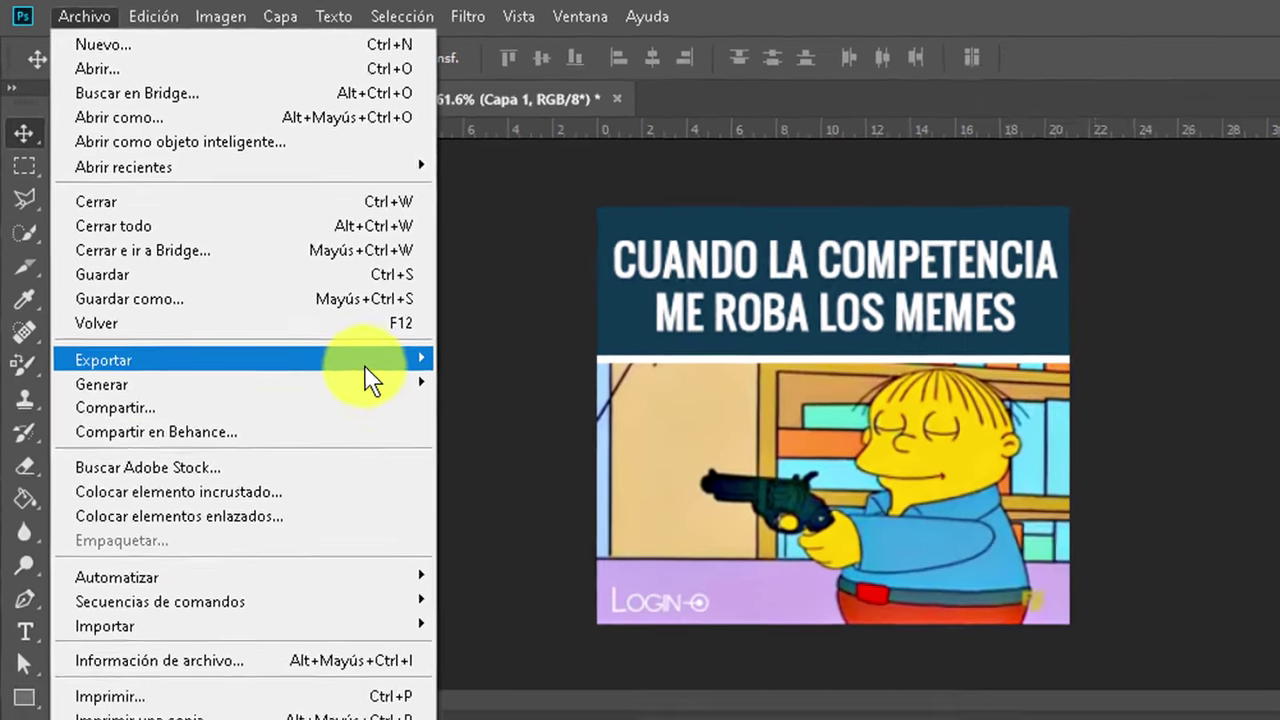
mouse_move(237, 359)
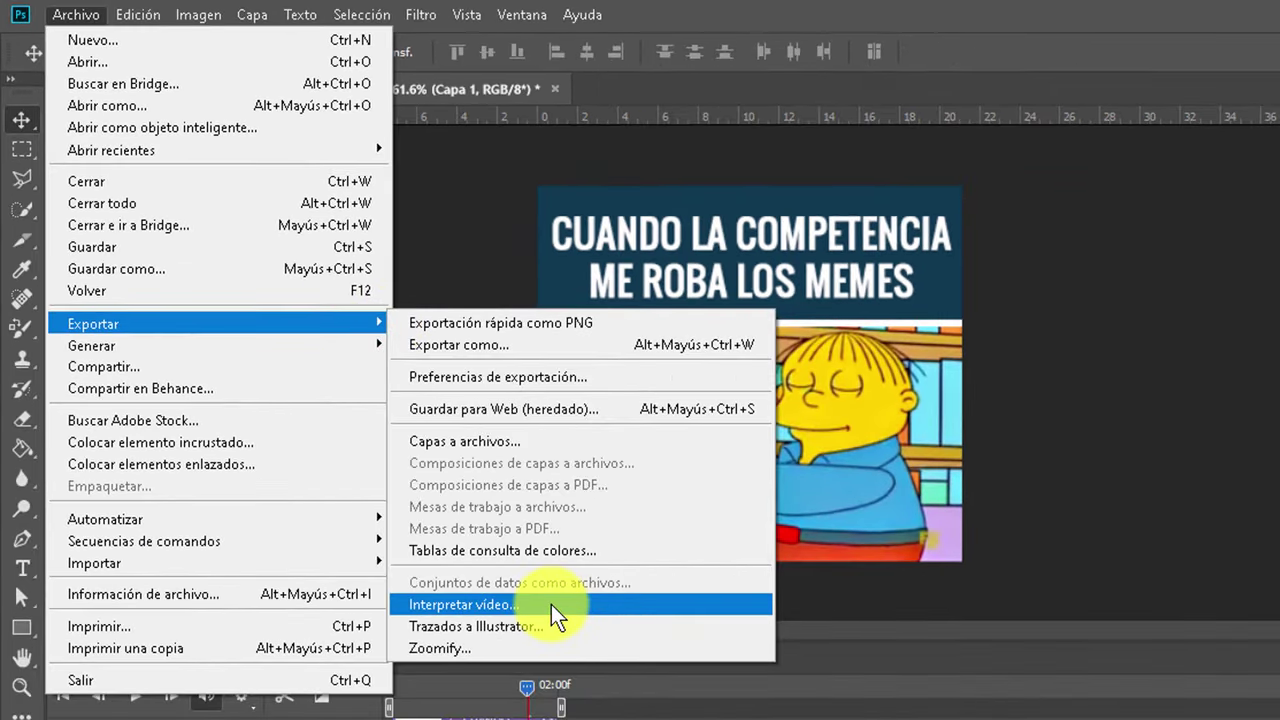
click(551, 604)
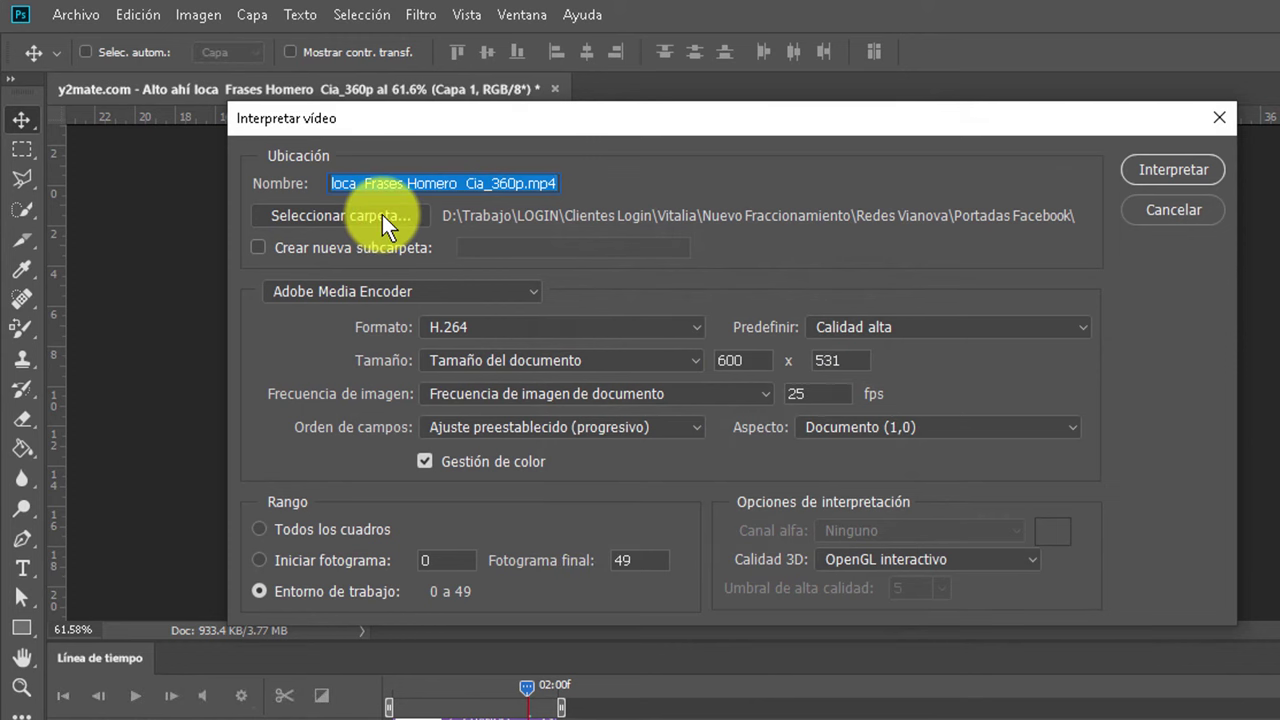
text(meme ralf)
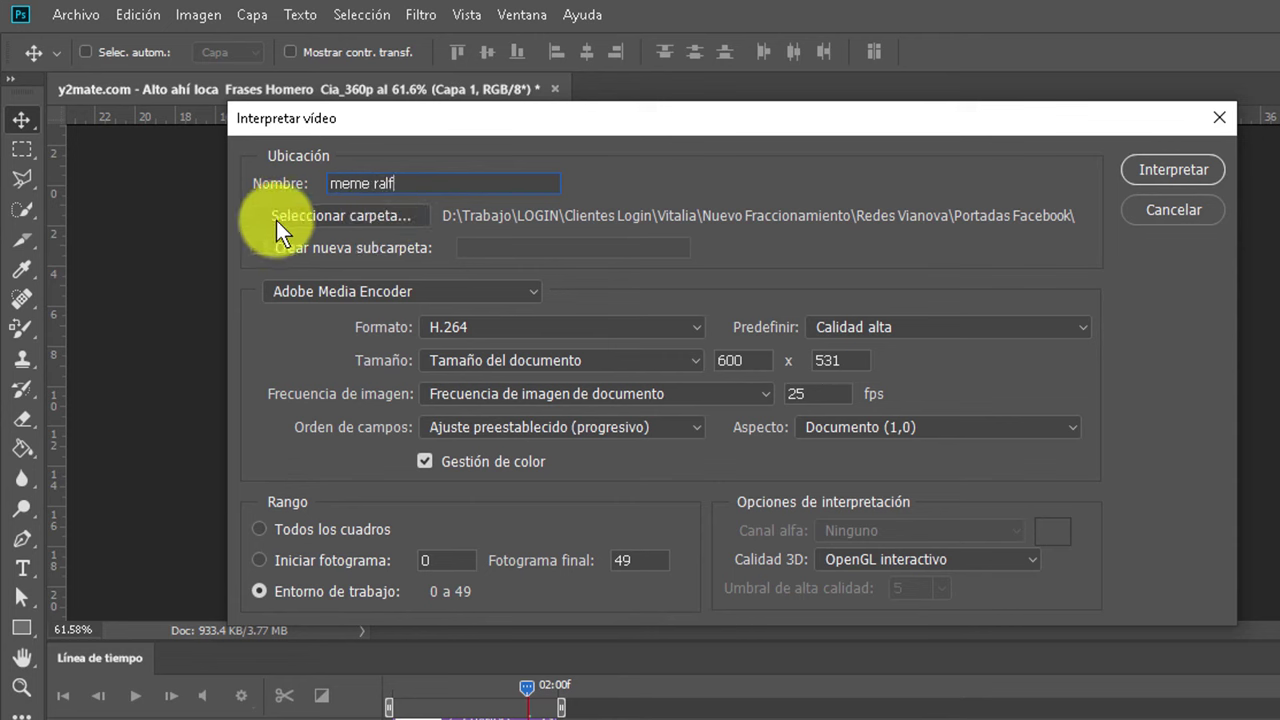
Step: Set the Escritorio as destination folder and render the H.264 MP4
click(366, 213)
scroll(789, 466, up, 3)
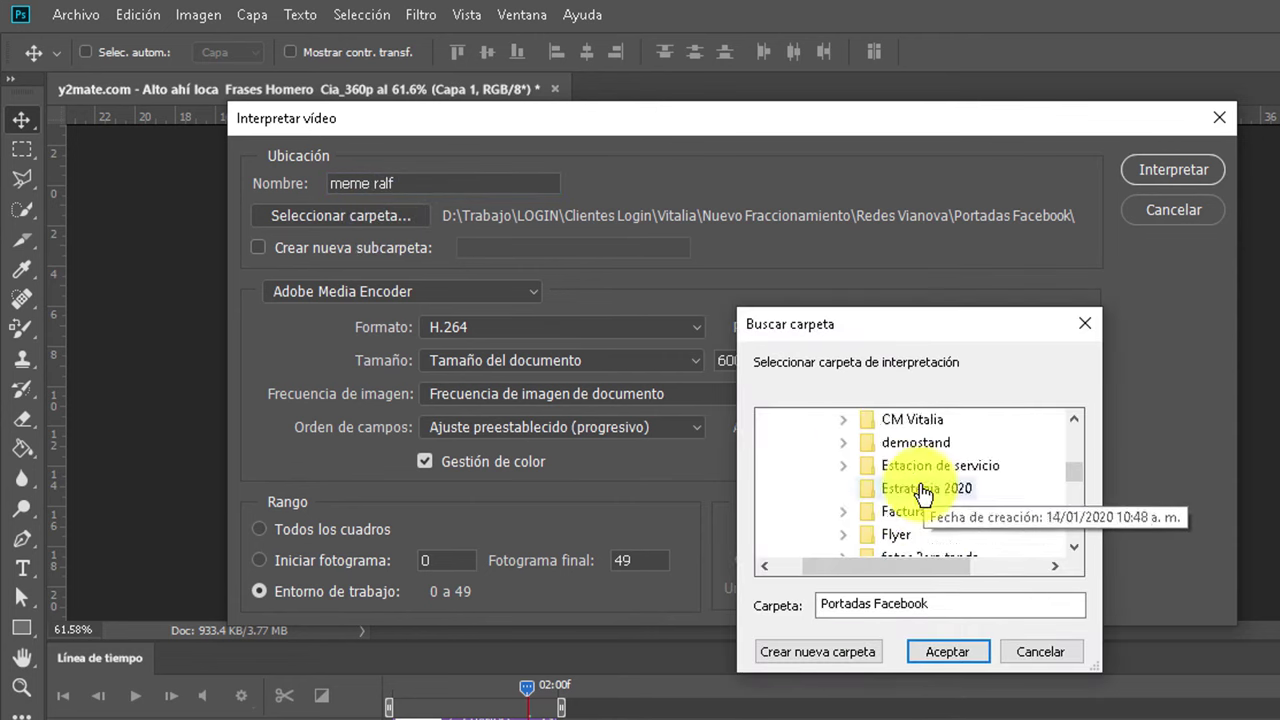
scroll(842, 500, up, 5)
scroll(843, 507, up, 3)
scroll(830, 545, down, 2)
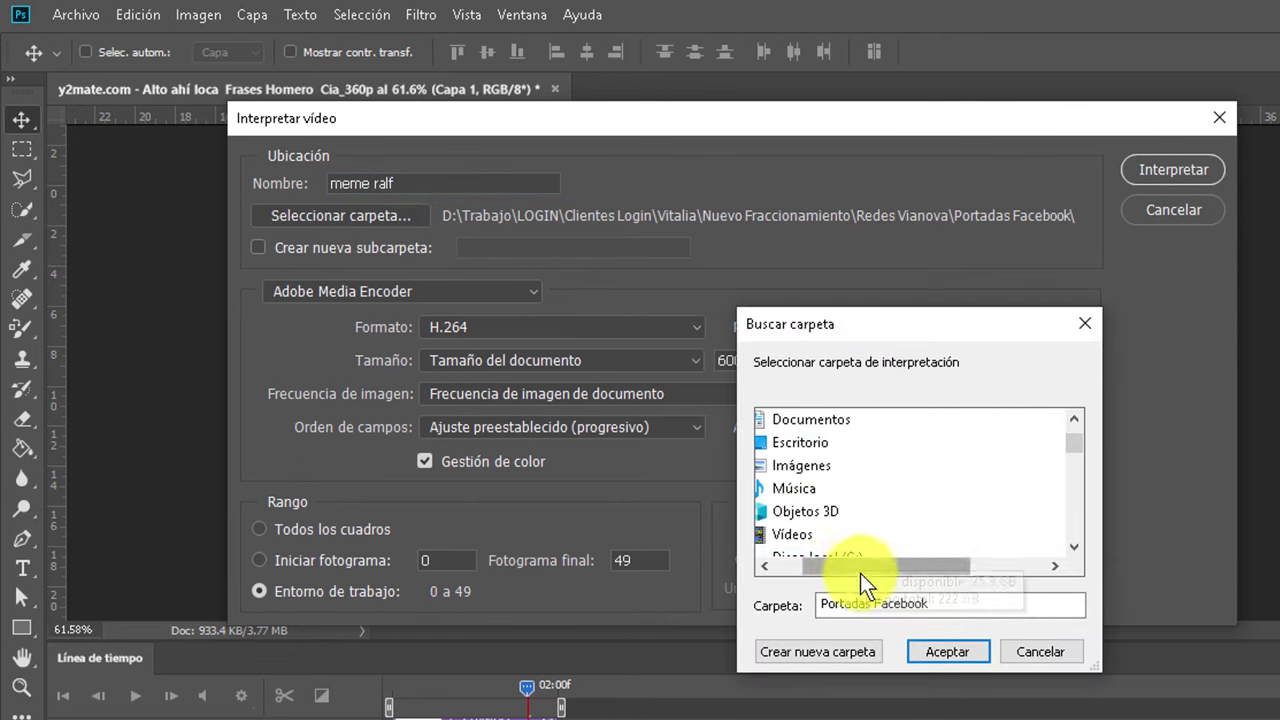
drag(843, 567, 815, 567)
scroll(790, 485, down, 2)
scroll(849, 466, up, 3)
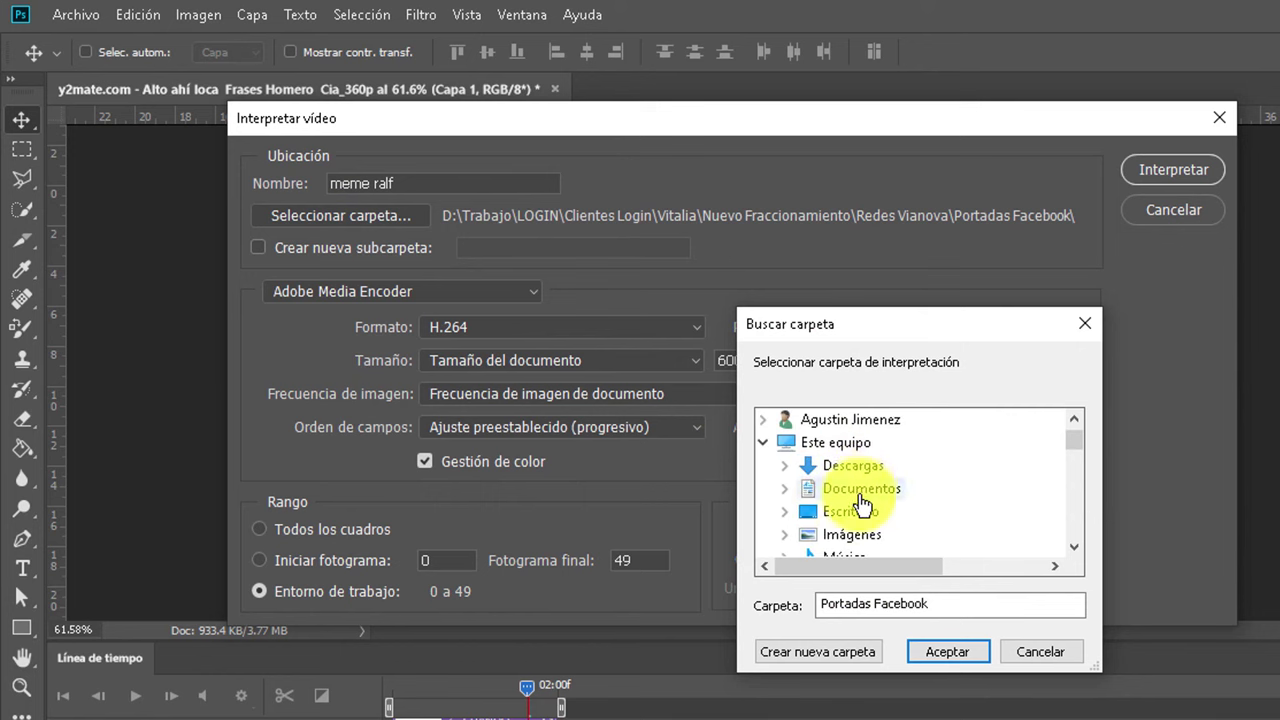
scroll(848, 505, down, 1)
scroll(850, 505, down, 1)
scroll(852, 508, up, 2)
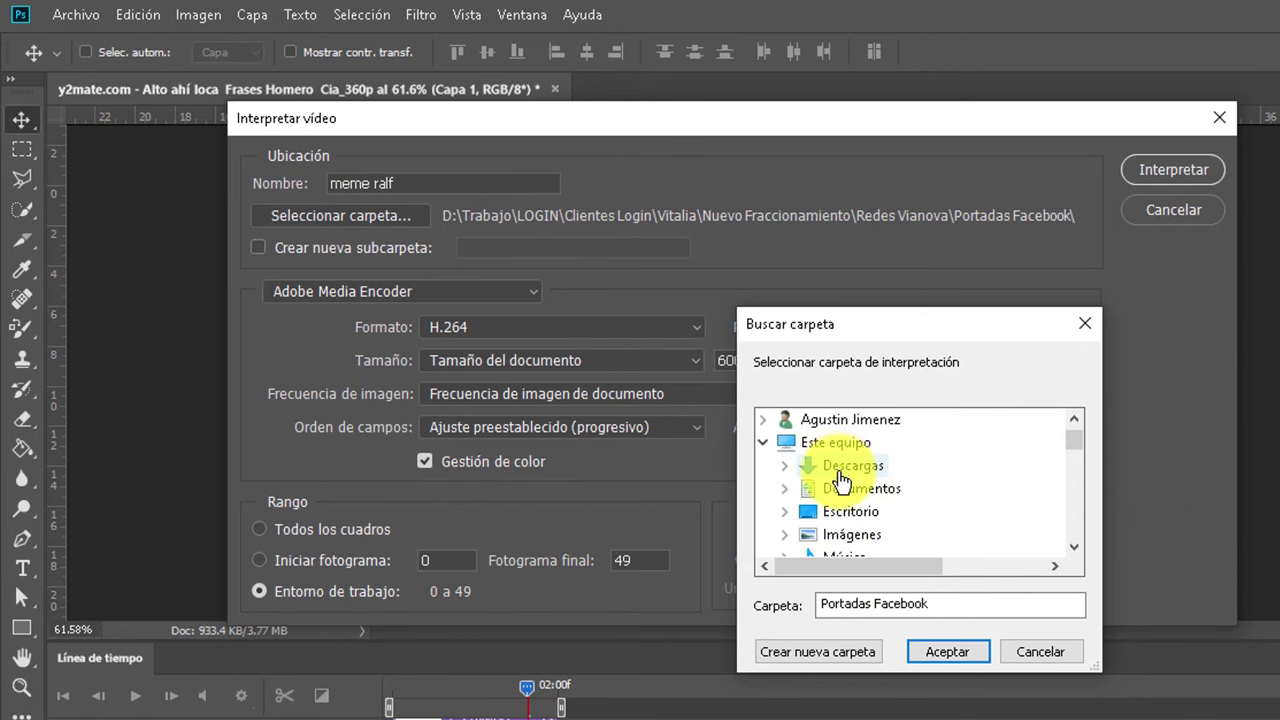
click(850, 511)
click(920, 652)
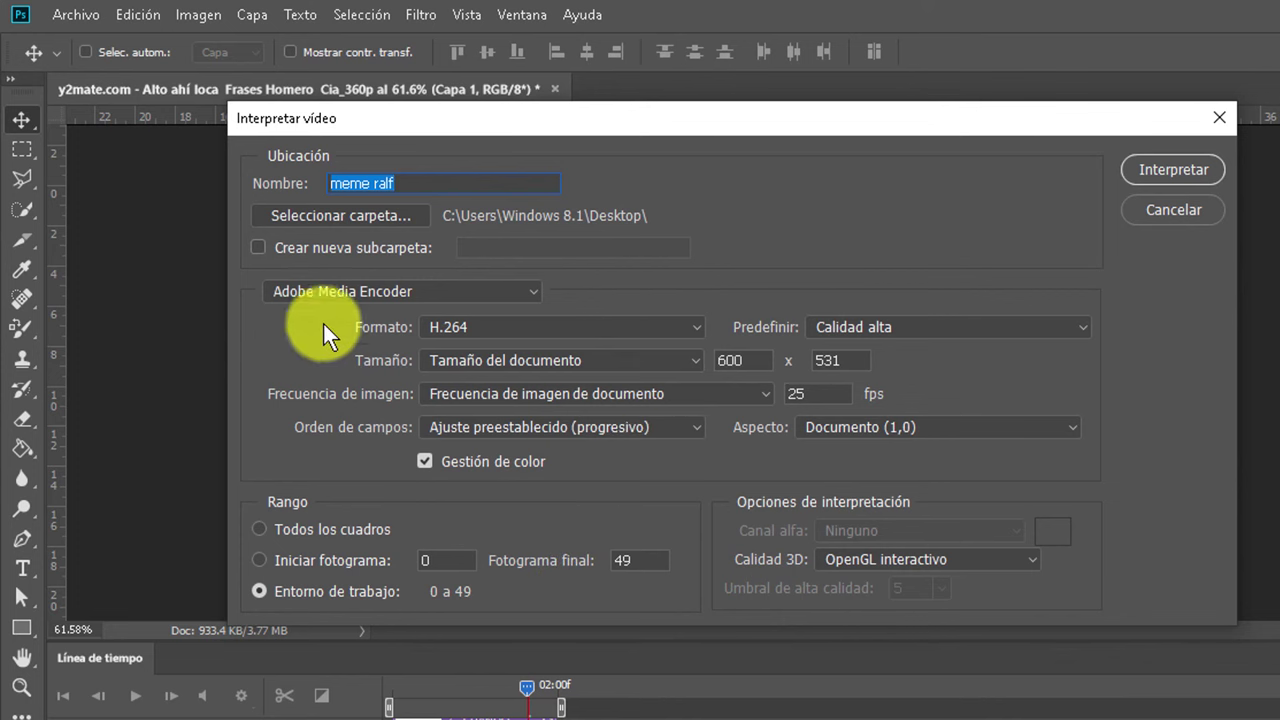
click(1173, 170)
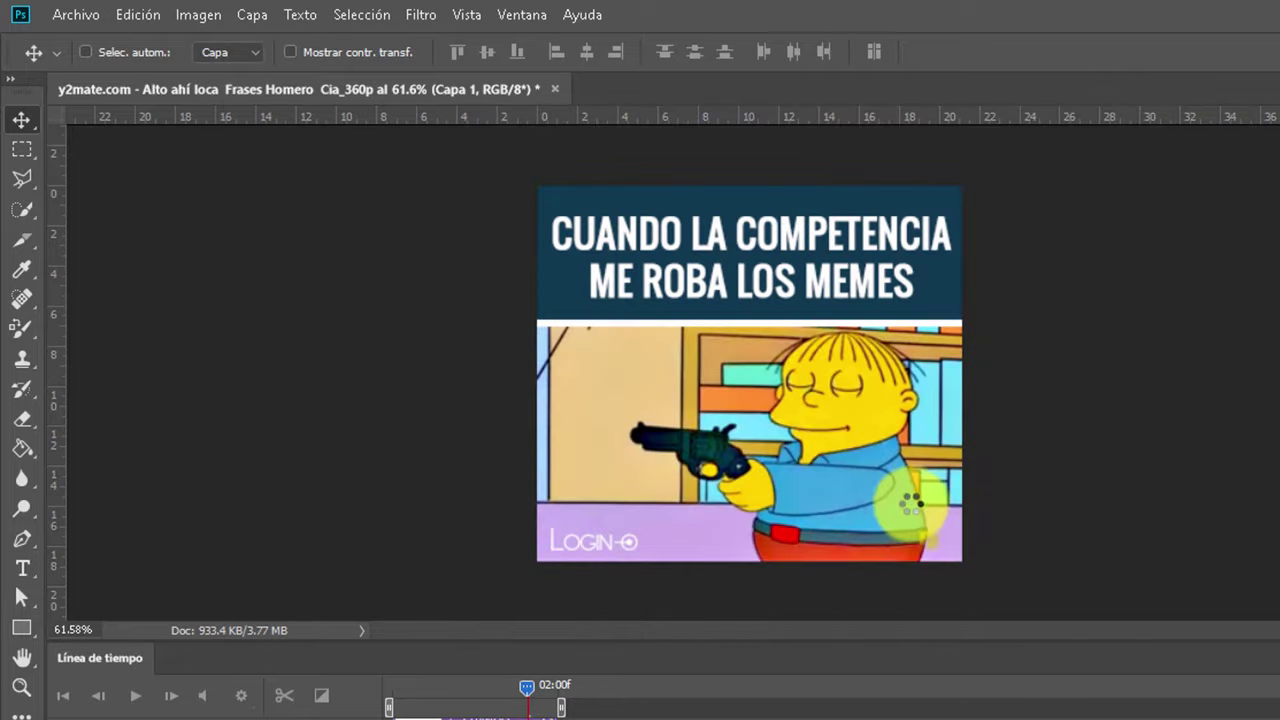